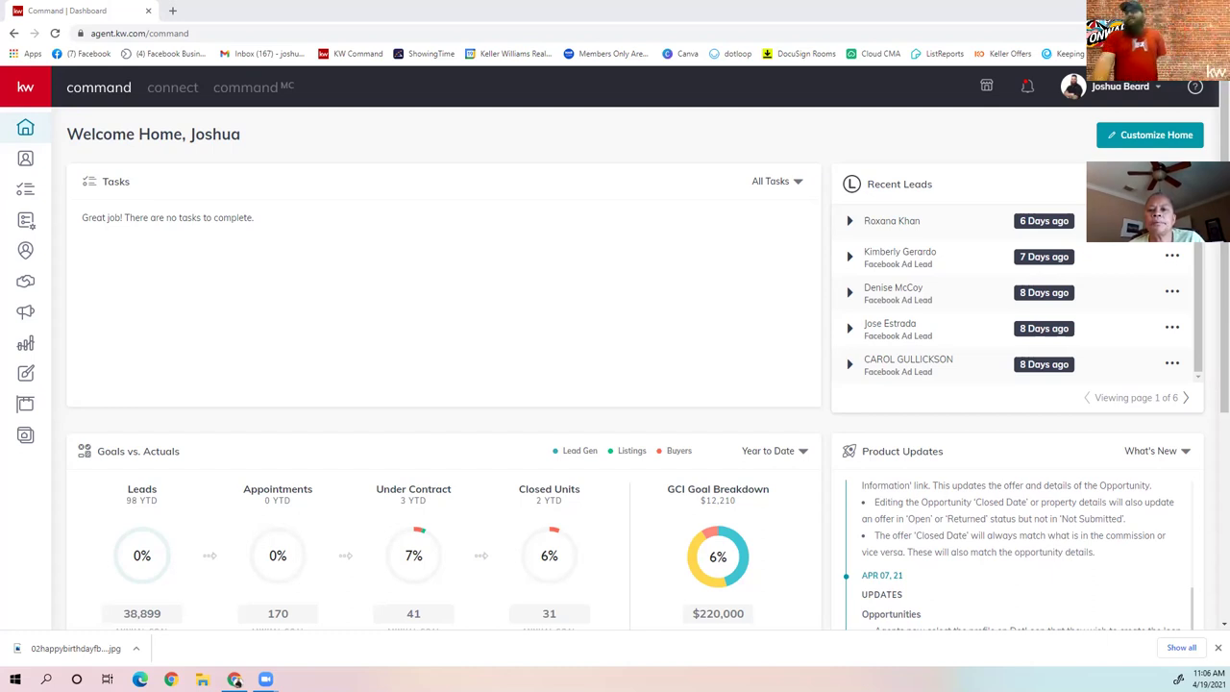
- Open the account settings to review the connected applications
left_click(1114, 91)
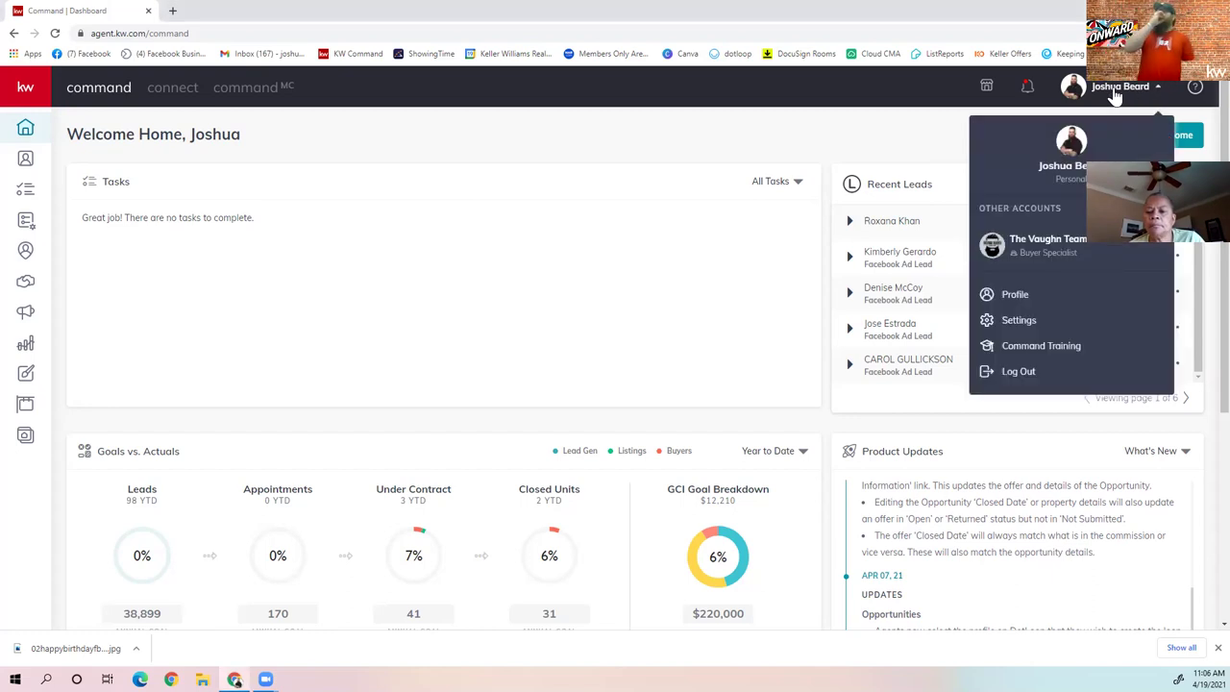
left_click(1011, 322)
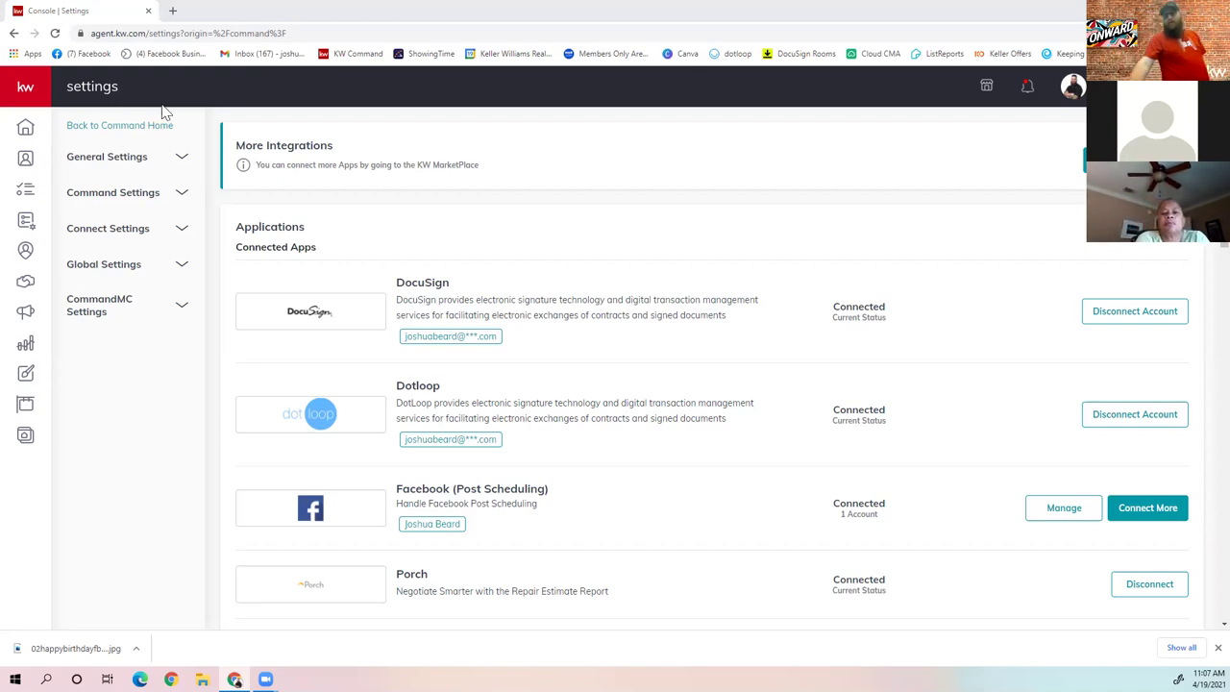
left_click(26, 137)
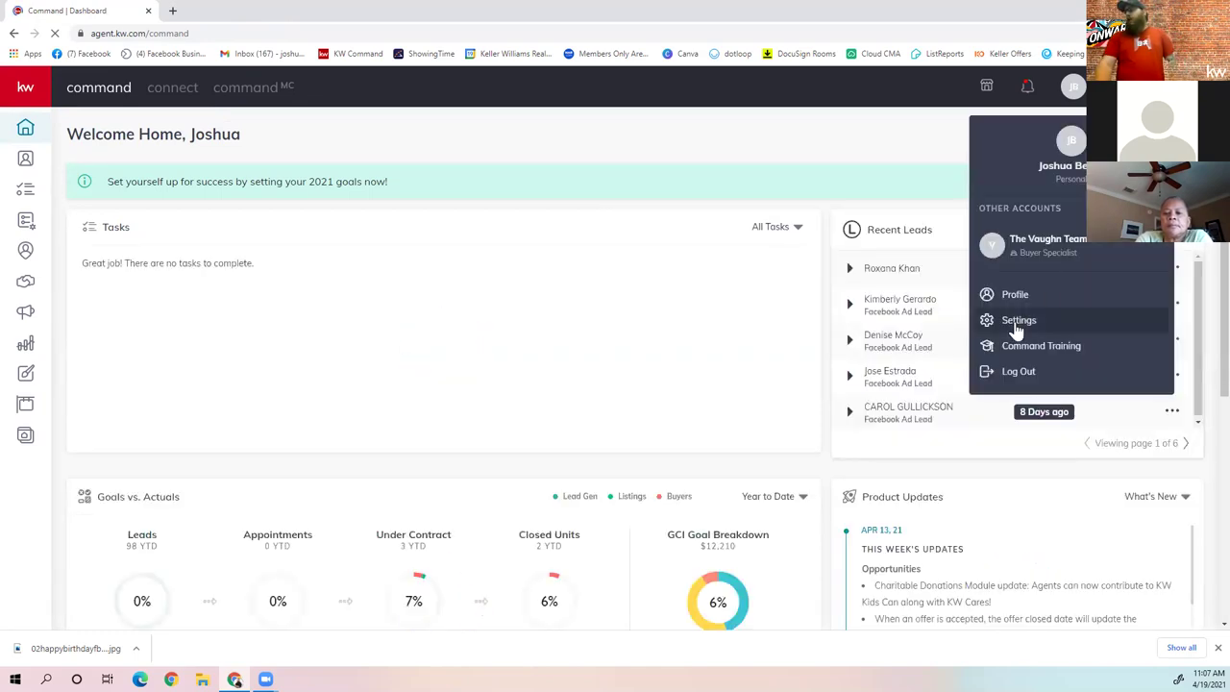
left_click(1016, 327)
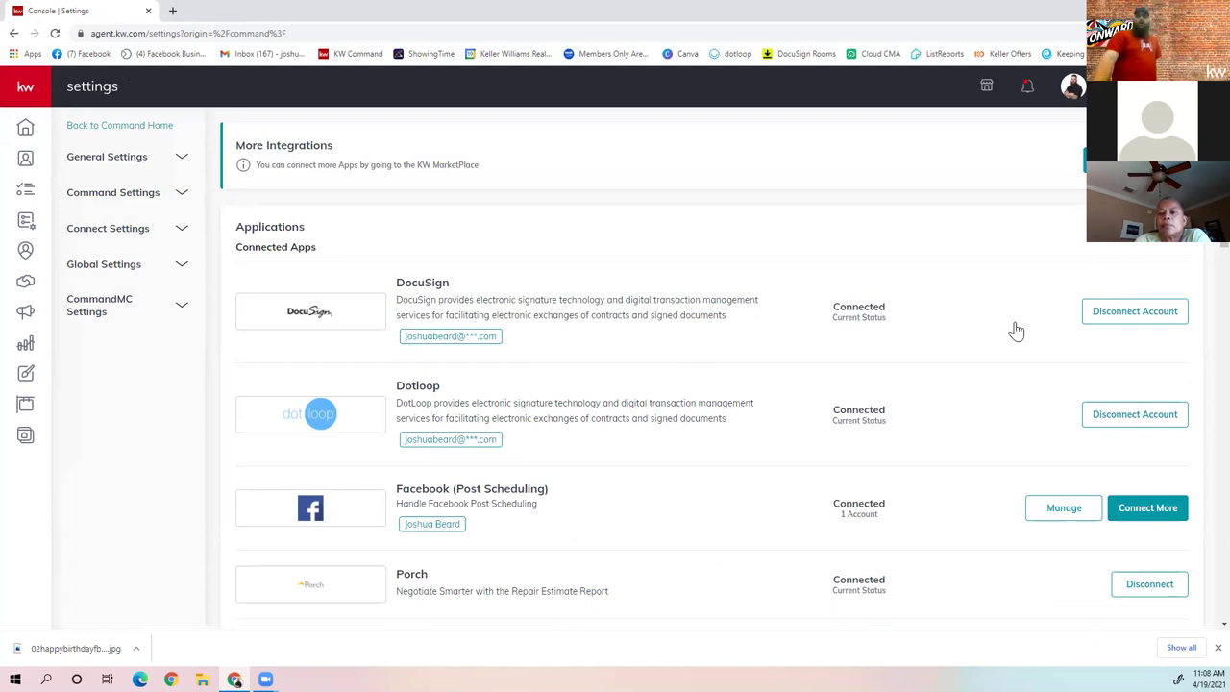
- Start a new opportunity from the agent's personal pipeline and set its opportunity type to Buyer
left_click(26, 285)
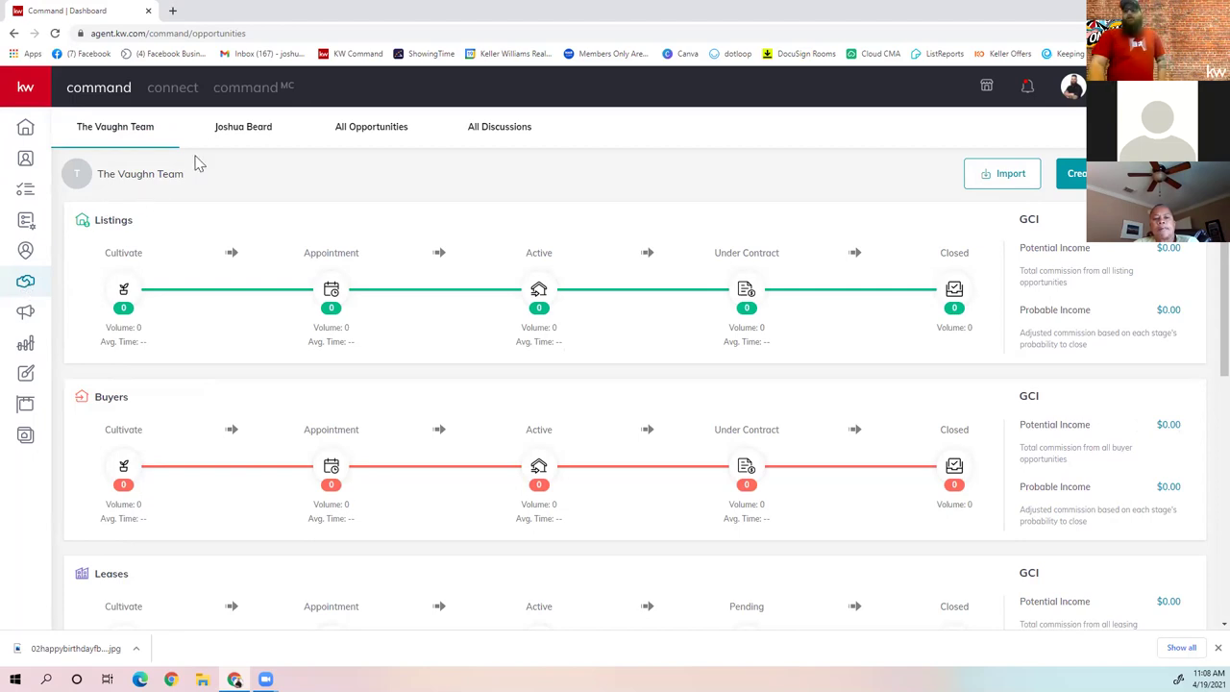
left_click(224, 129)
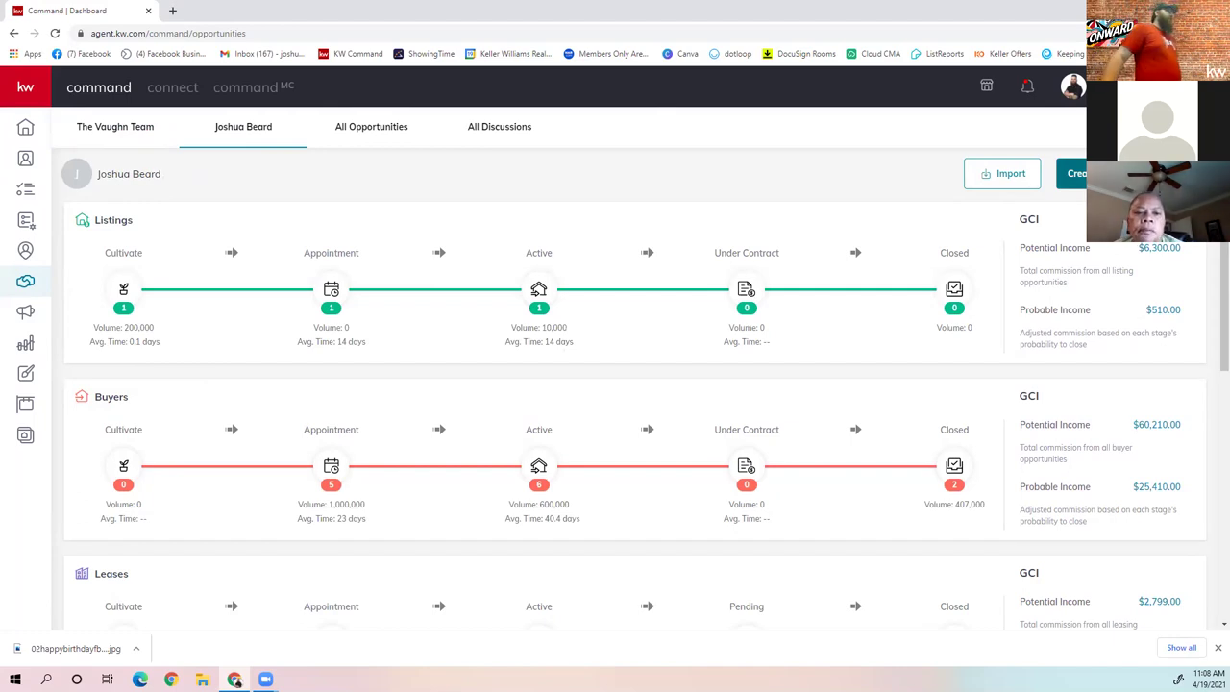
left_click(1074, 173)
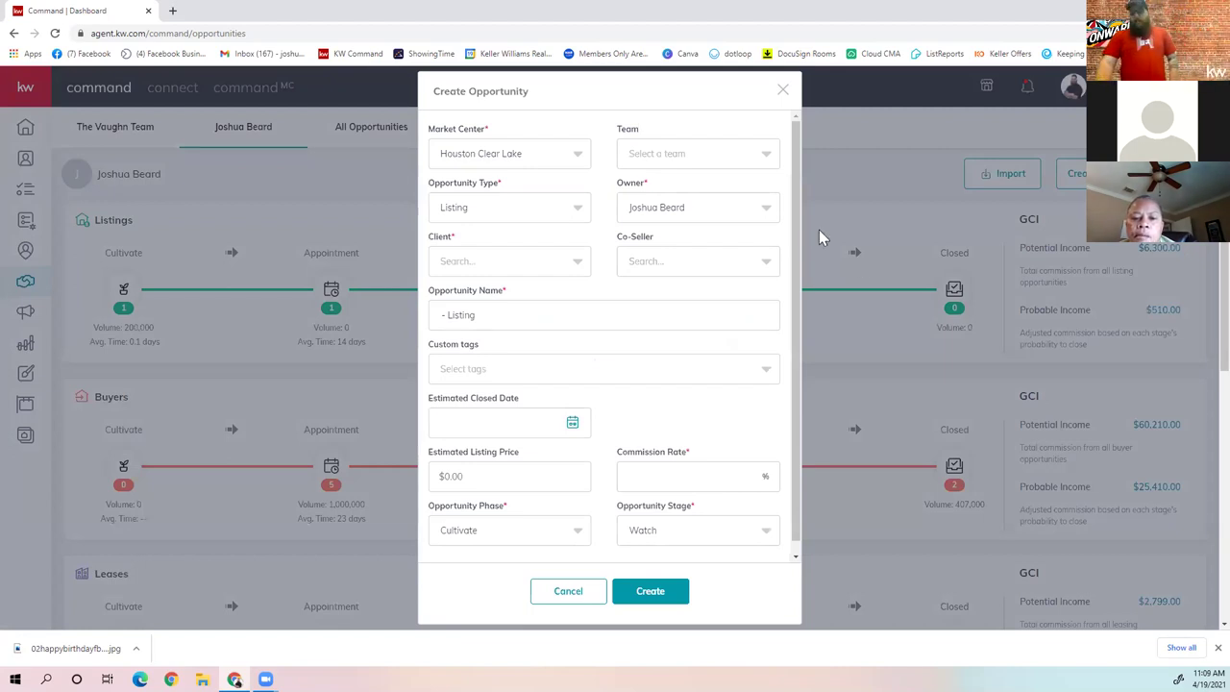
left_click(573, 206)
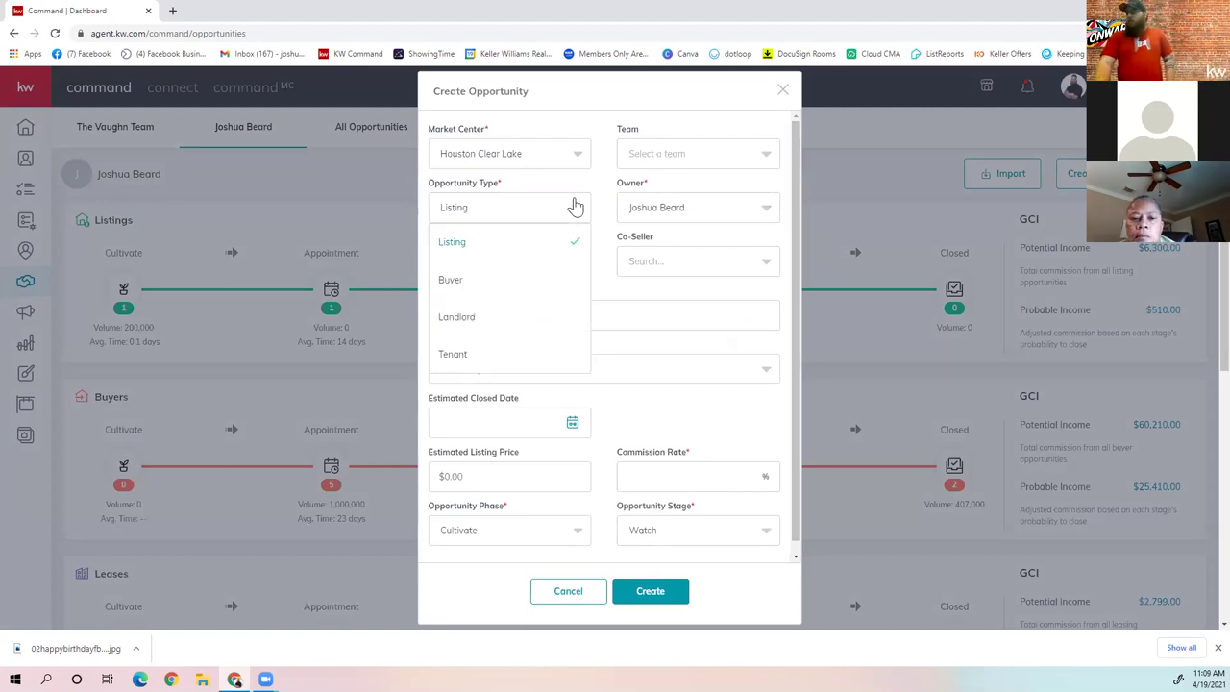
left_click(475, 279)
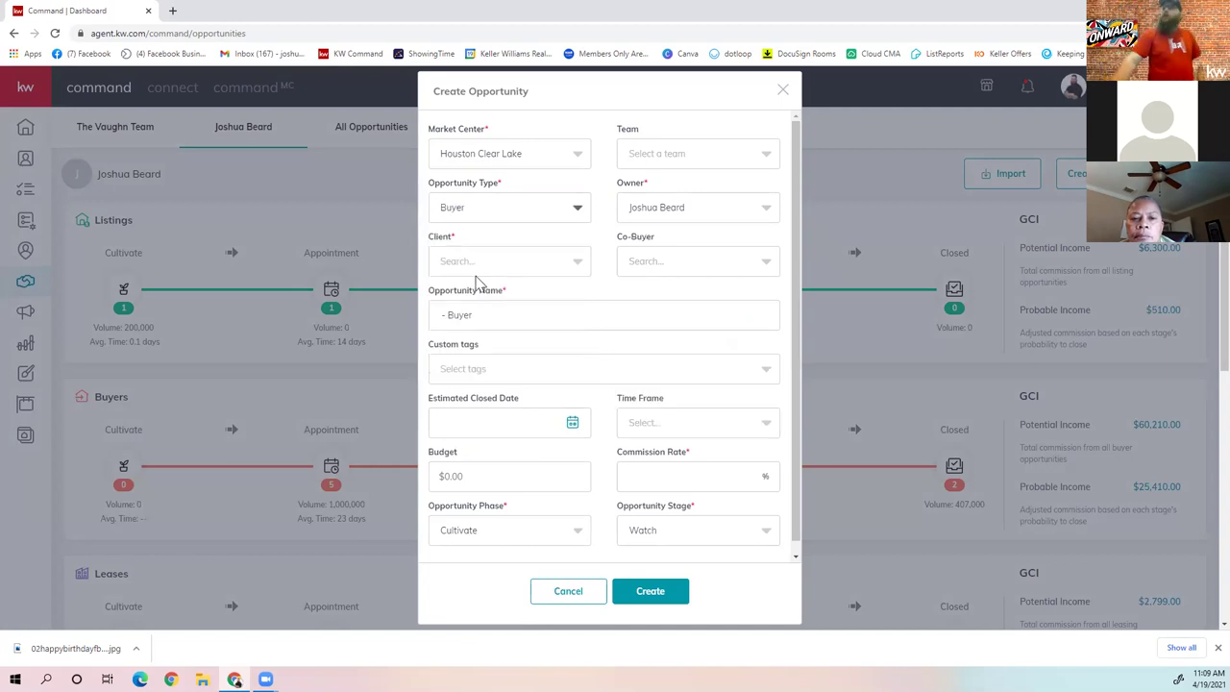
- Search for the client by first name and select the agent's own contact as the opportunity's client
left_click(476, 275)
type("JOshua")
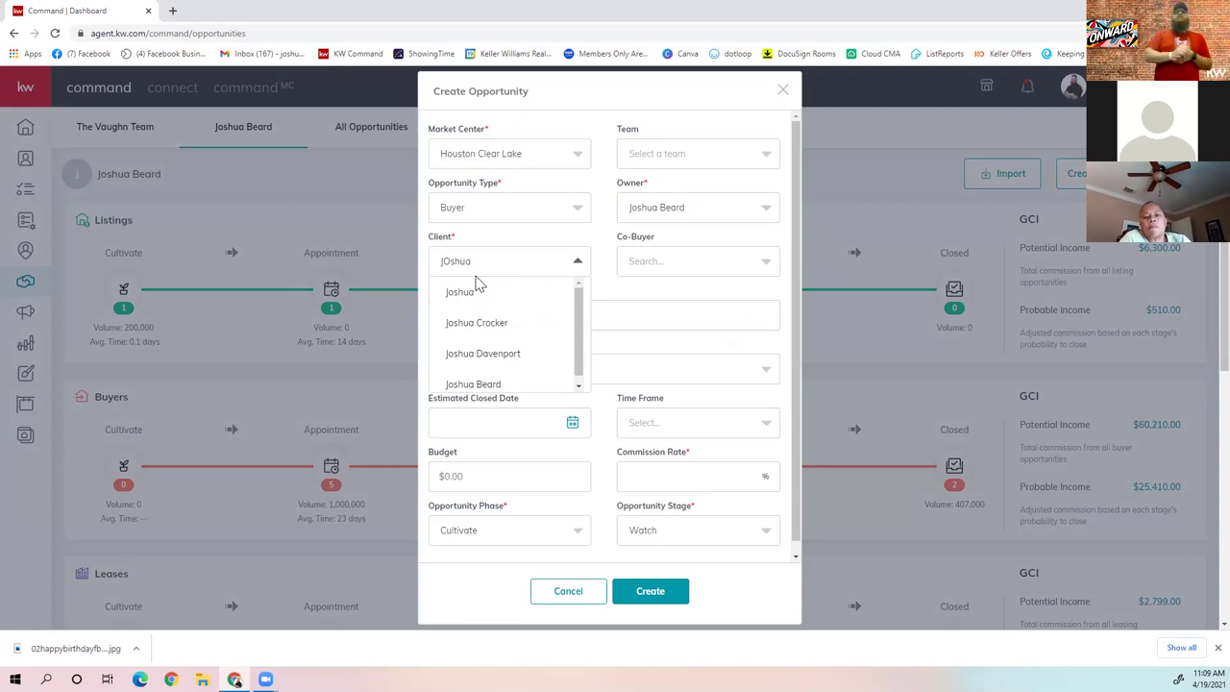
left_click(456, 267)
left_click(475, 263)
left_click(488, 383)
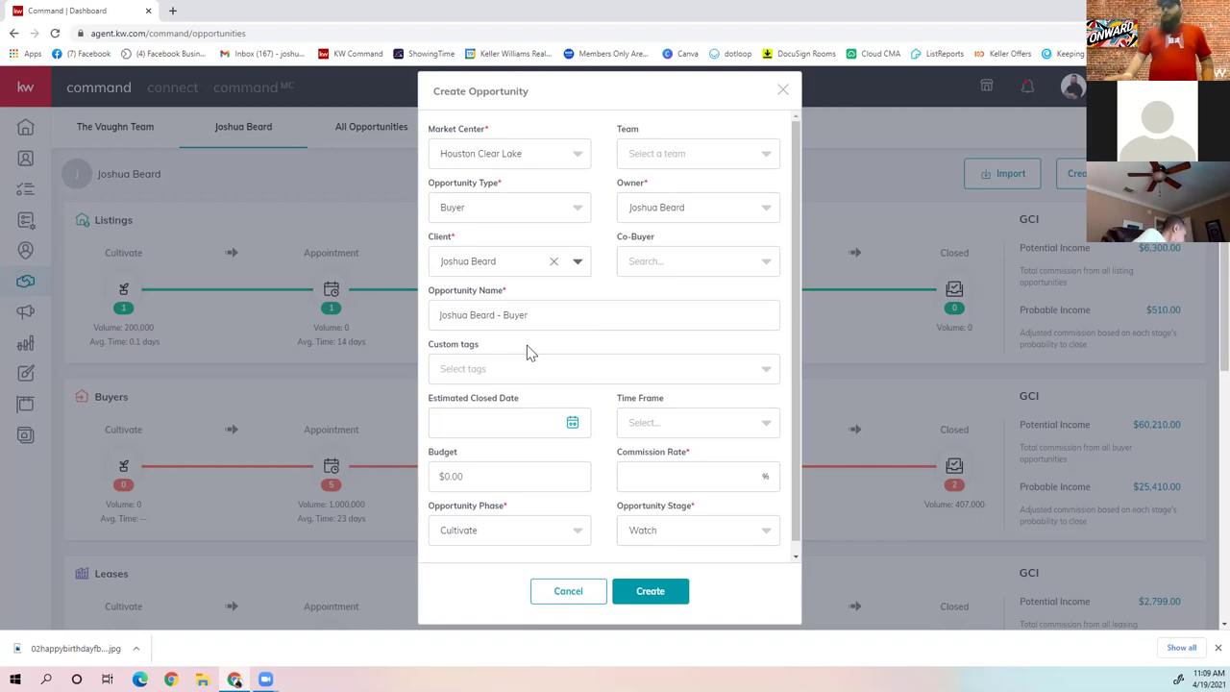
- Set the commission rate to 3% and create the buyer opportunity
left_click(642, 471)
type("3")
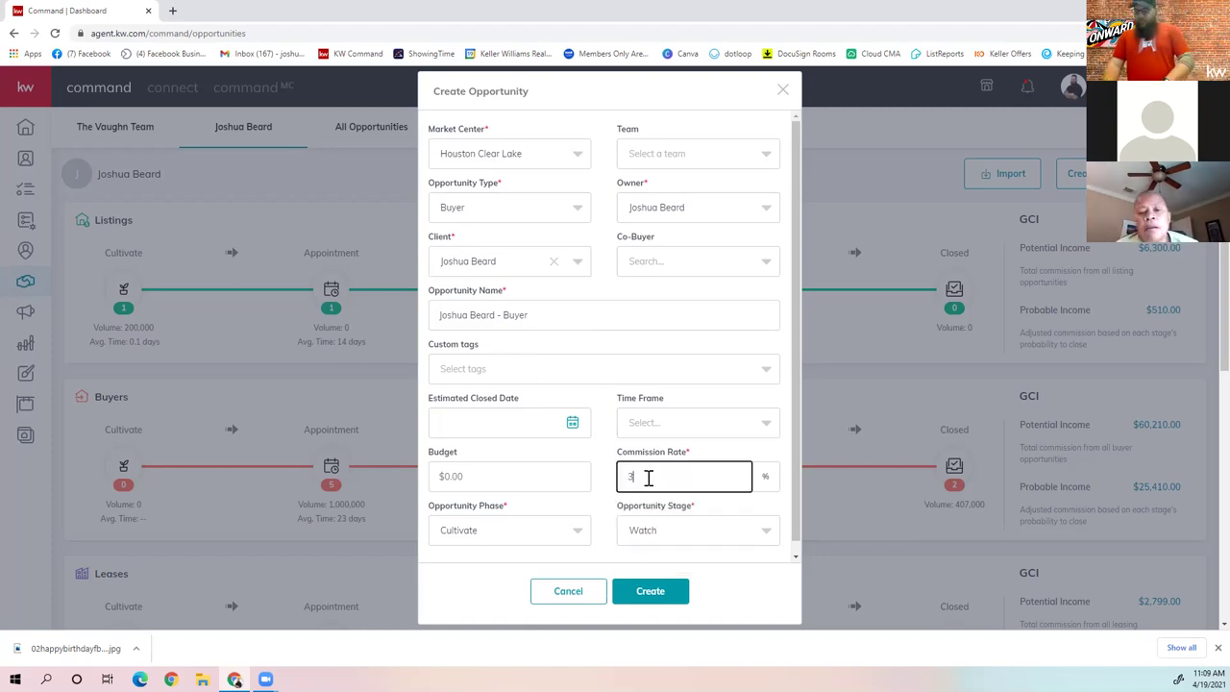
scroll(683, 442, "down", 1)
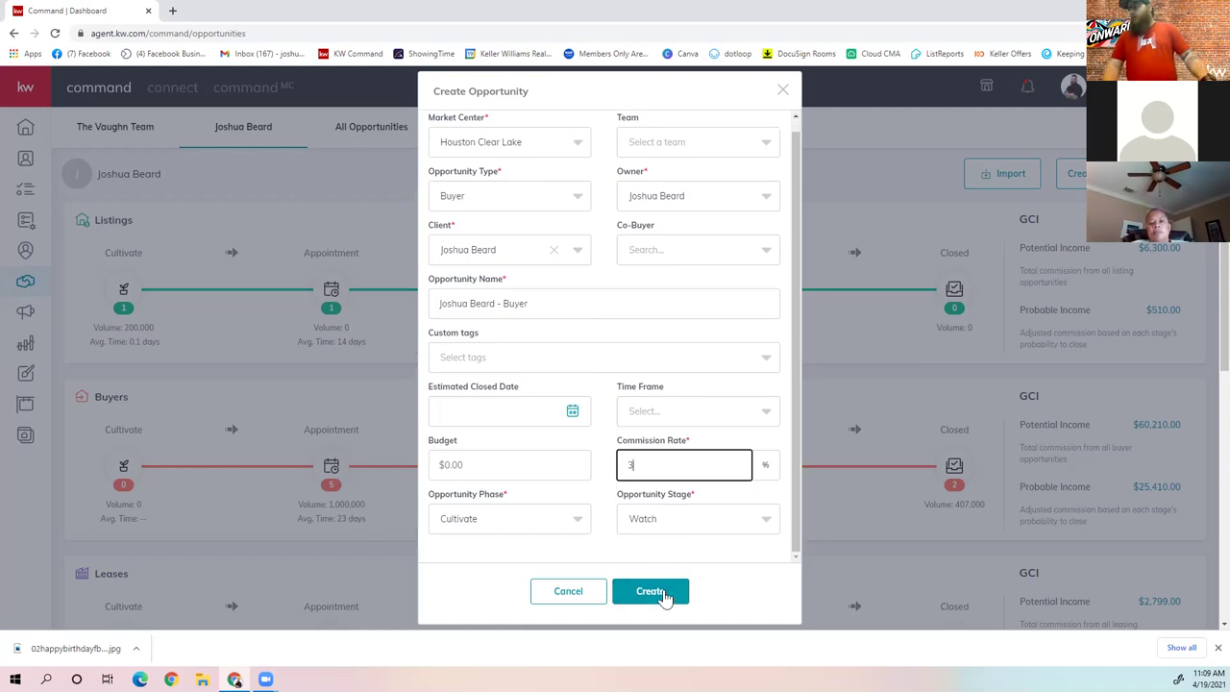
left_click(661, 594)
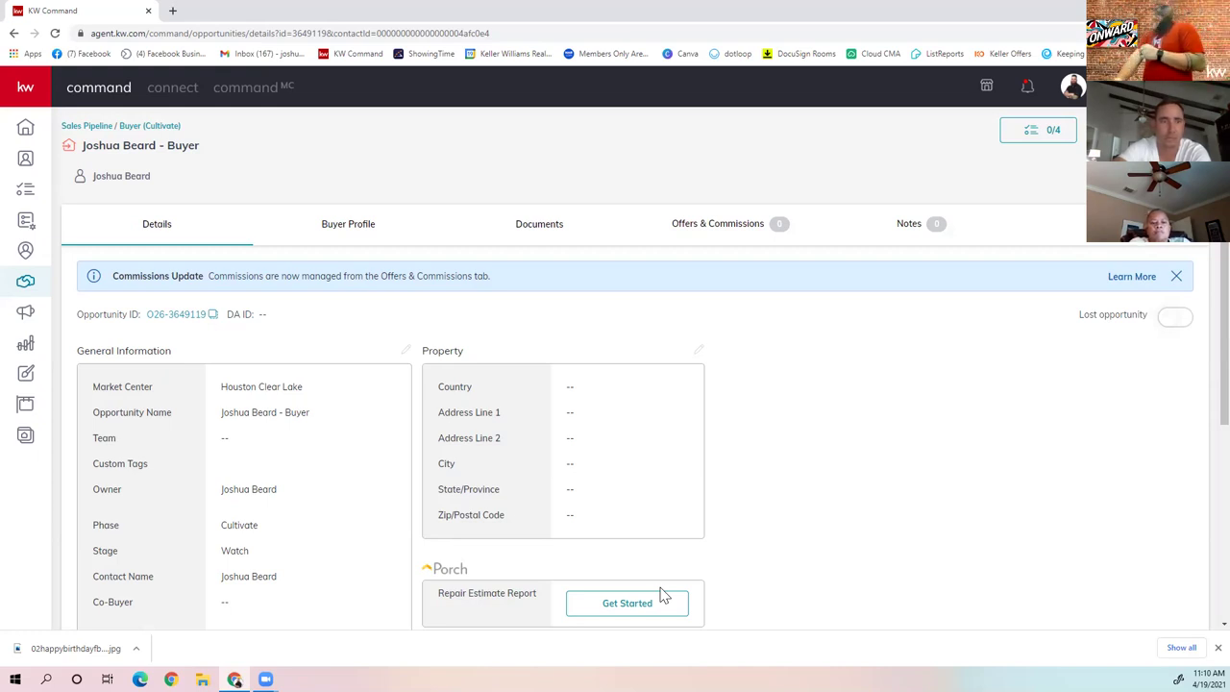
- Pick the Residential checklist type for the opportunity's documents and view its Under Contract and Closed folders
left_click(516, 235)
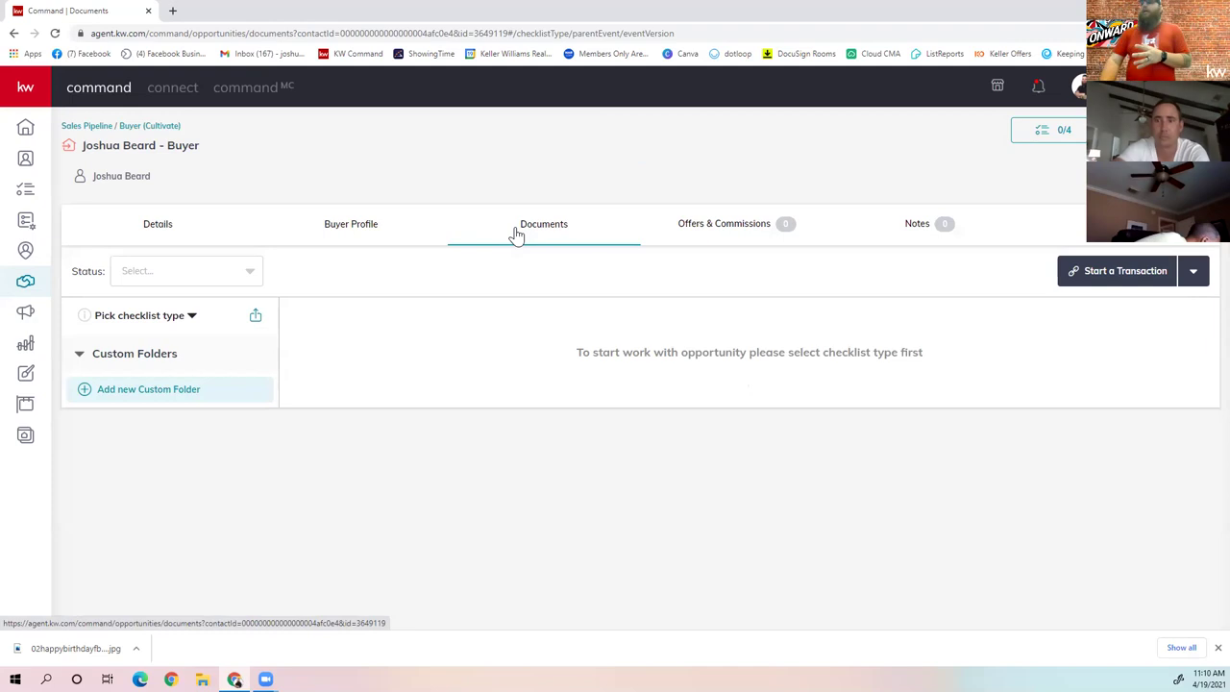
left_click(176, 320)
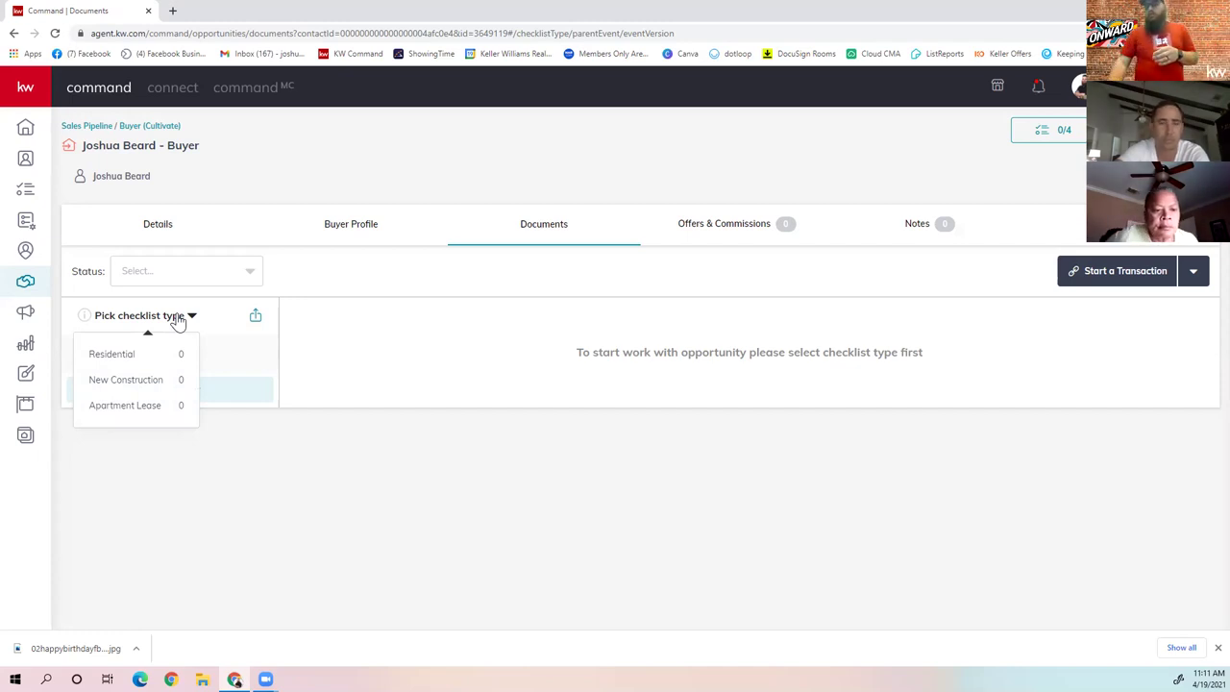
left_click(164, 356)
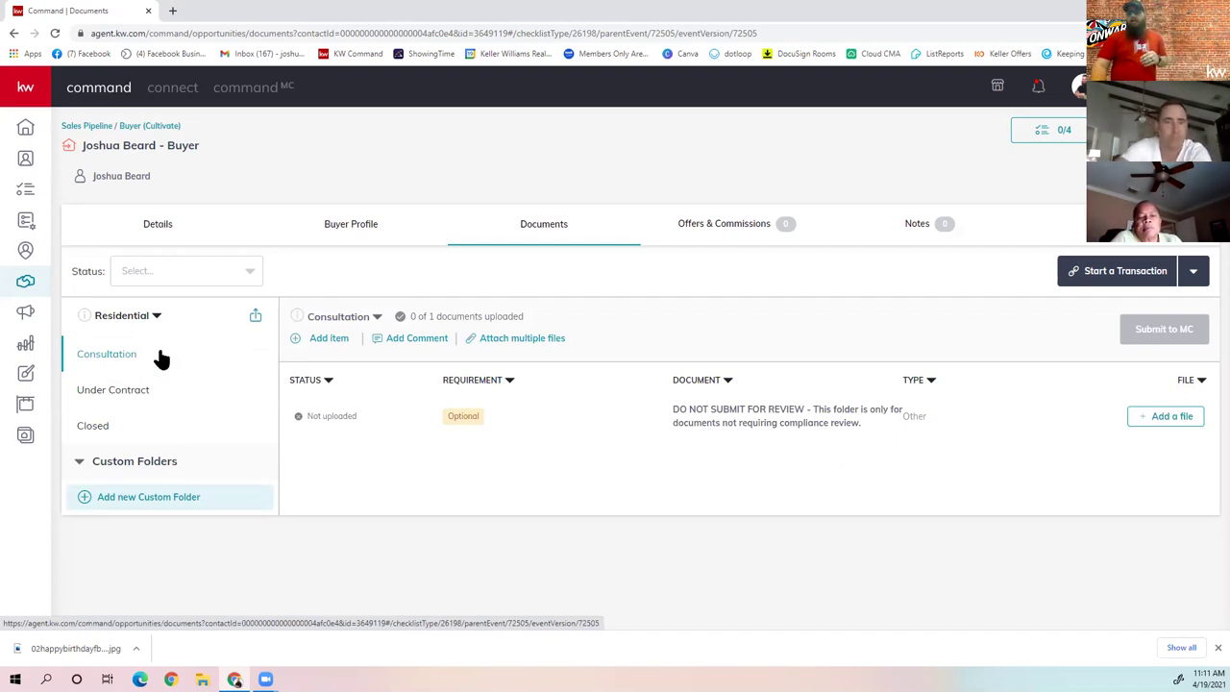
left_click(122, 402)
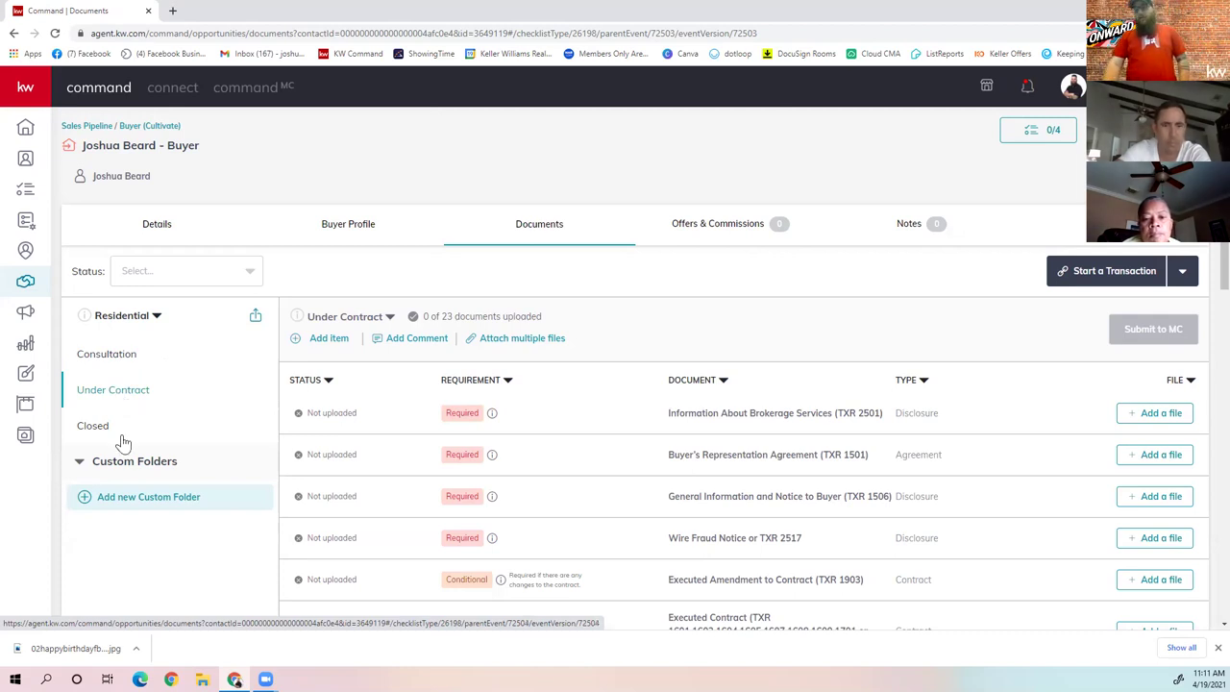
left_click(122, 440)
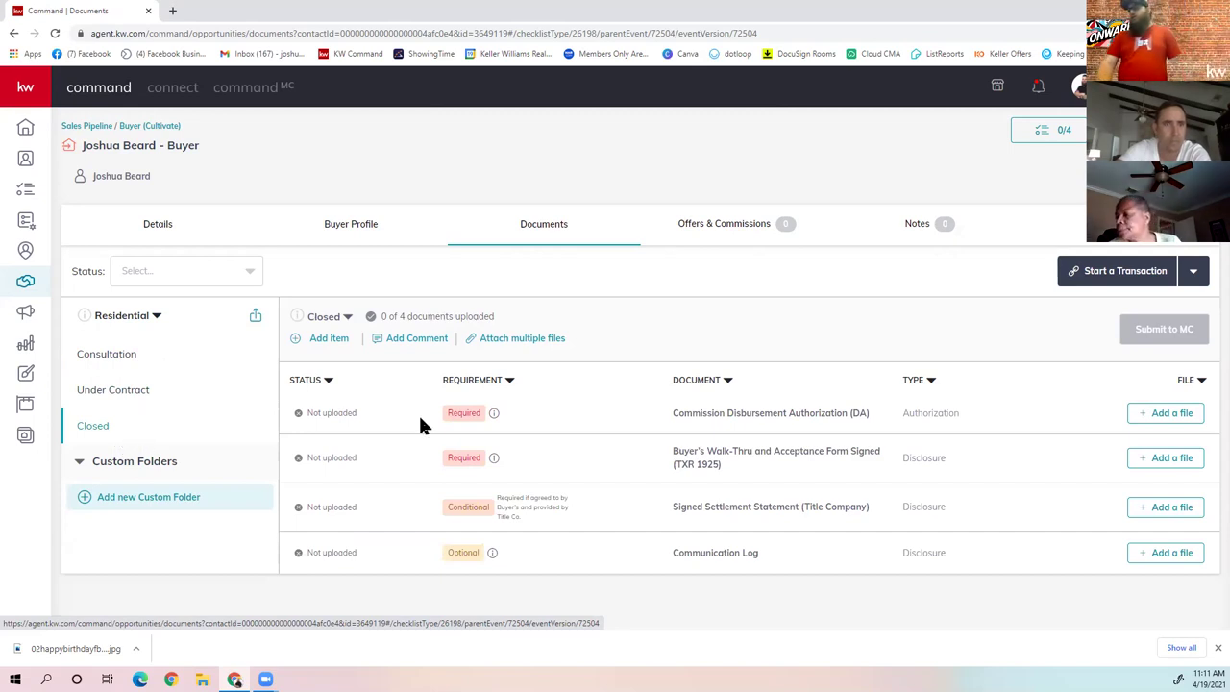
- Start a DocuSign transaction for the opportunity, then return to the opportunity's documents and close the DocuSign sign-in page
left_click(1168, 275)
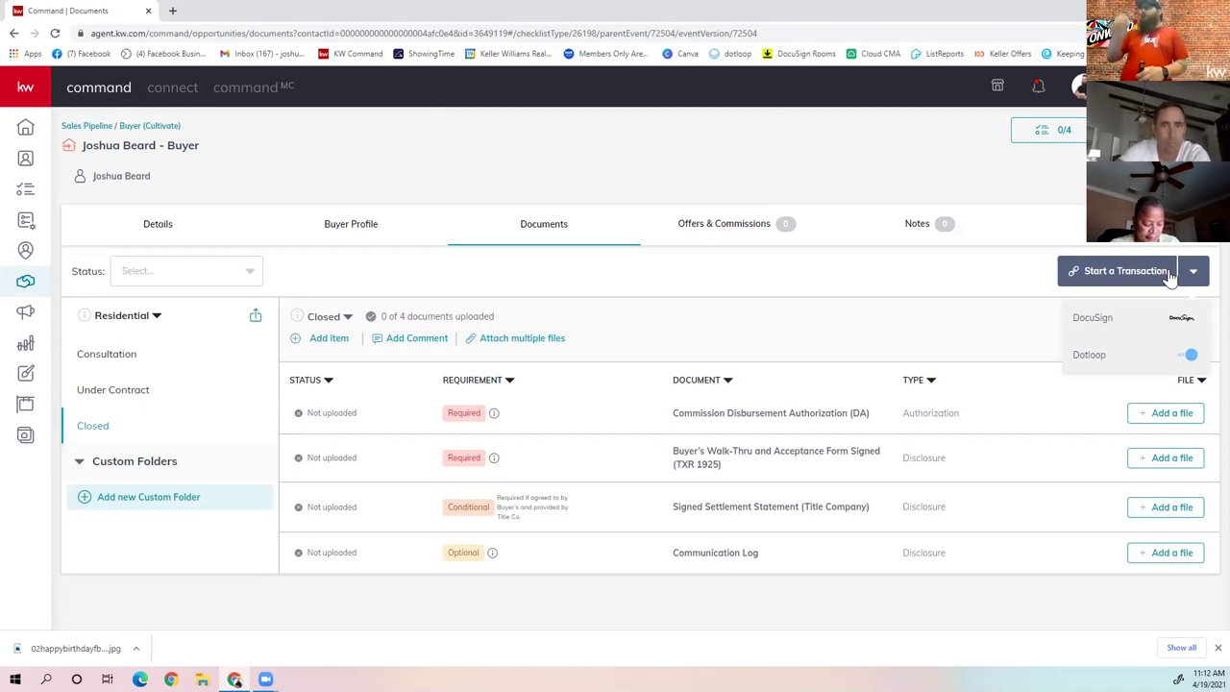
left_click(1140, 321)
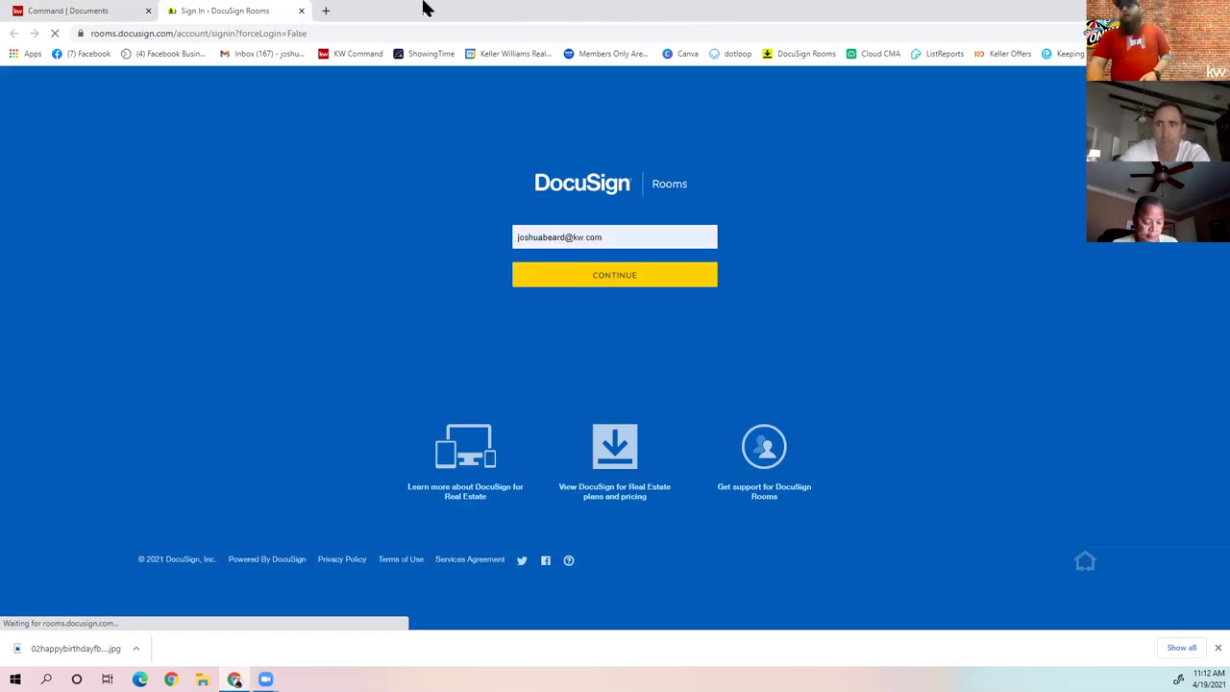
left_click(99, 8)
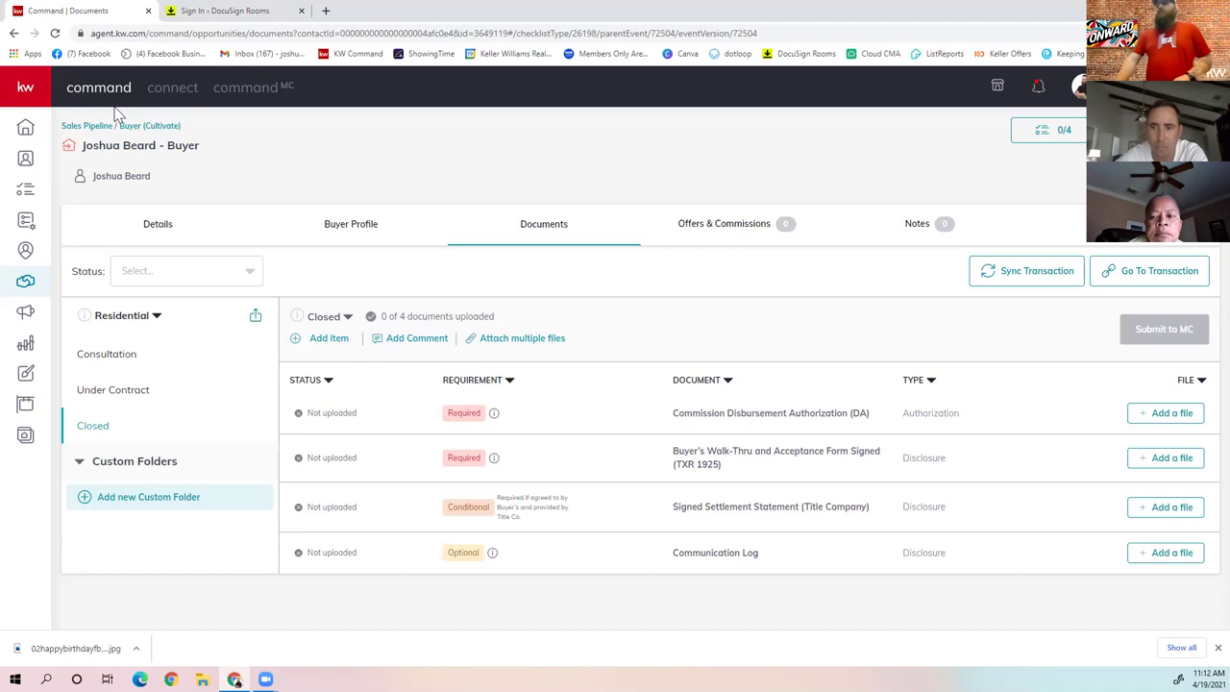
left_click(301, 11)
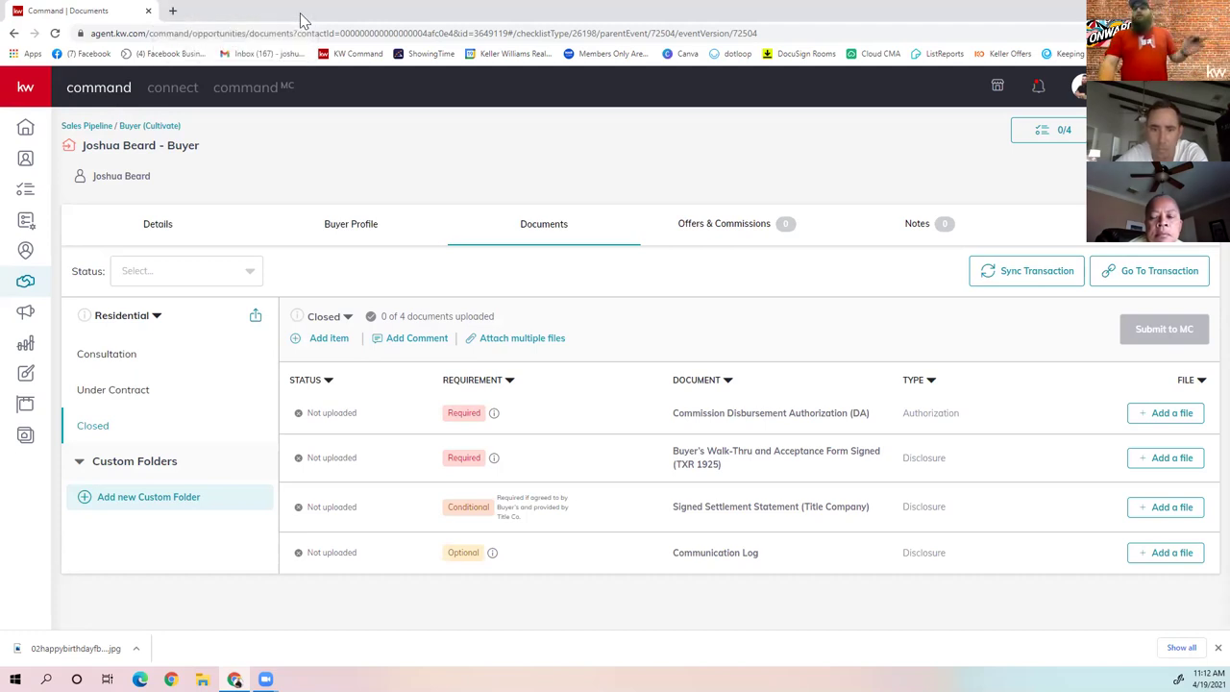
- Go to the linked transaction in DocuSign Rooms and log in with the account e-mail and the saved password
left_click(1169, 275)
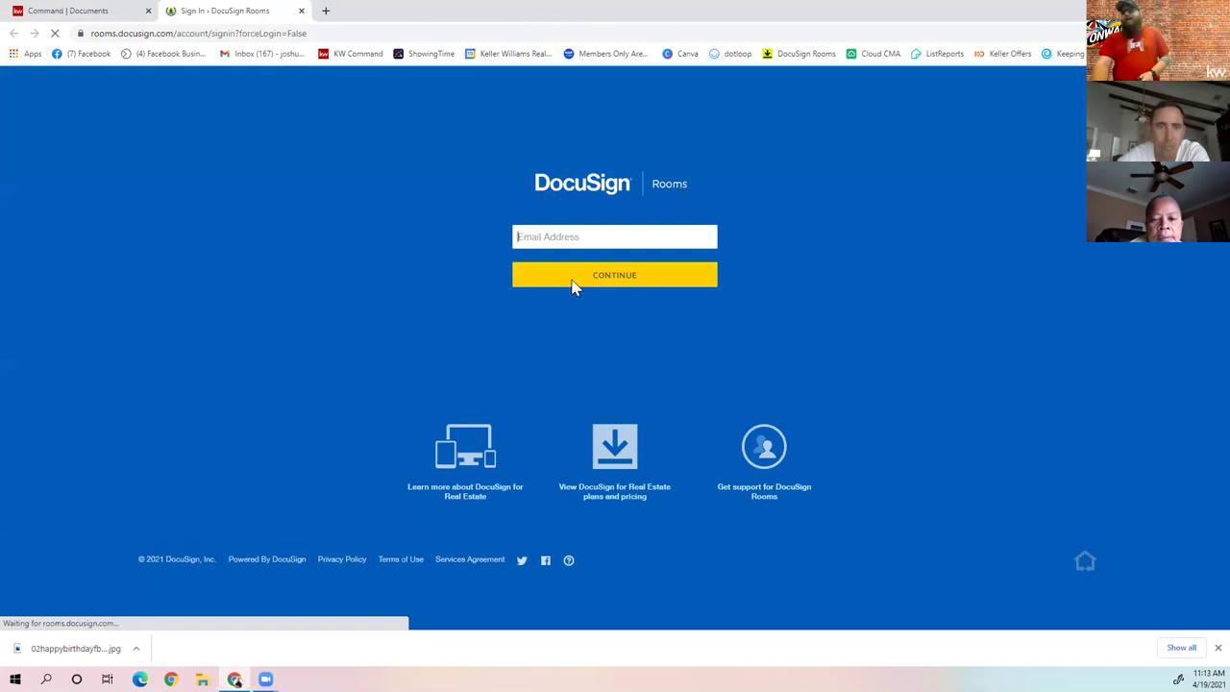
key("ctrl+v")
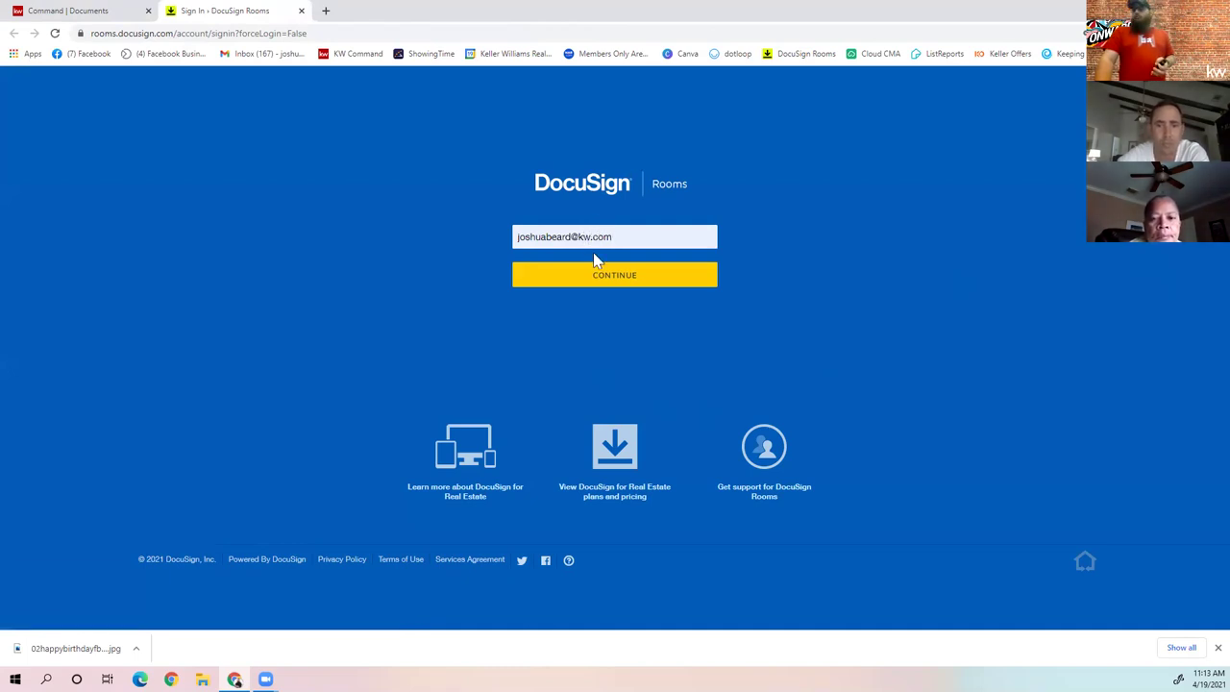
left_click(593, 285)
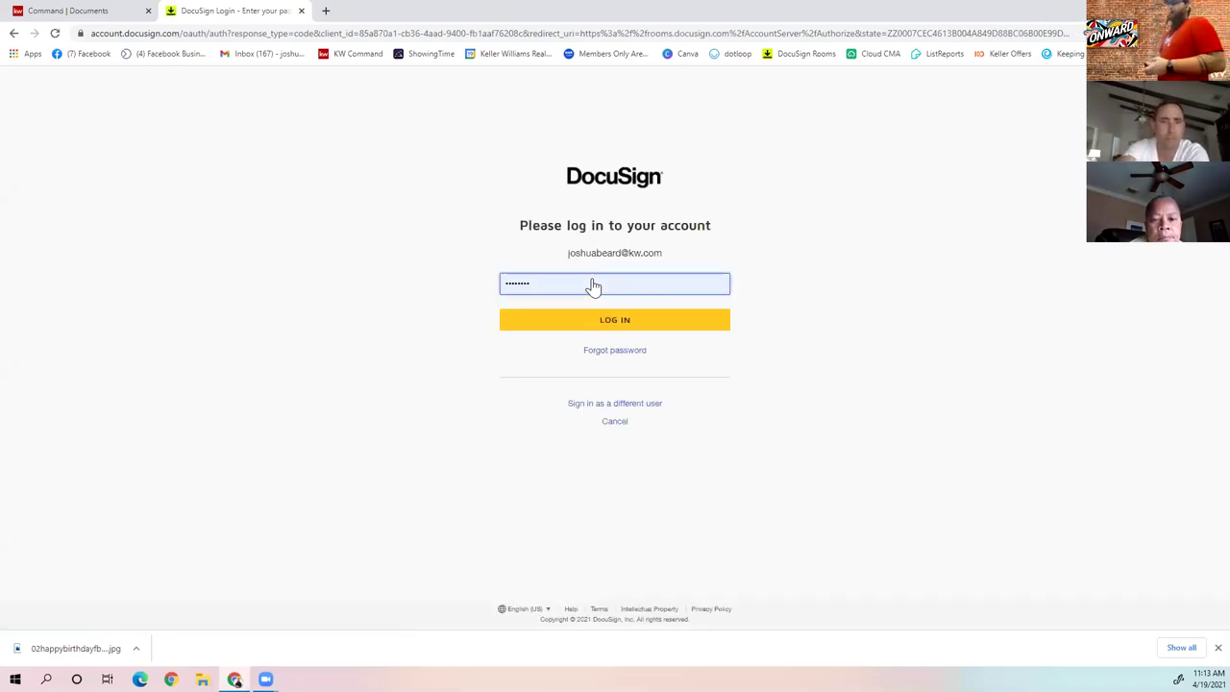
left_click(623, 324)
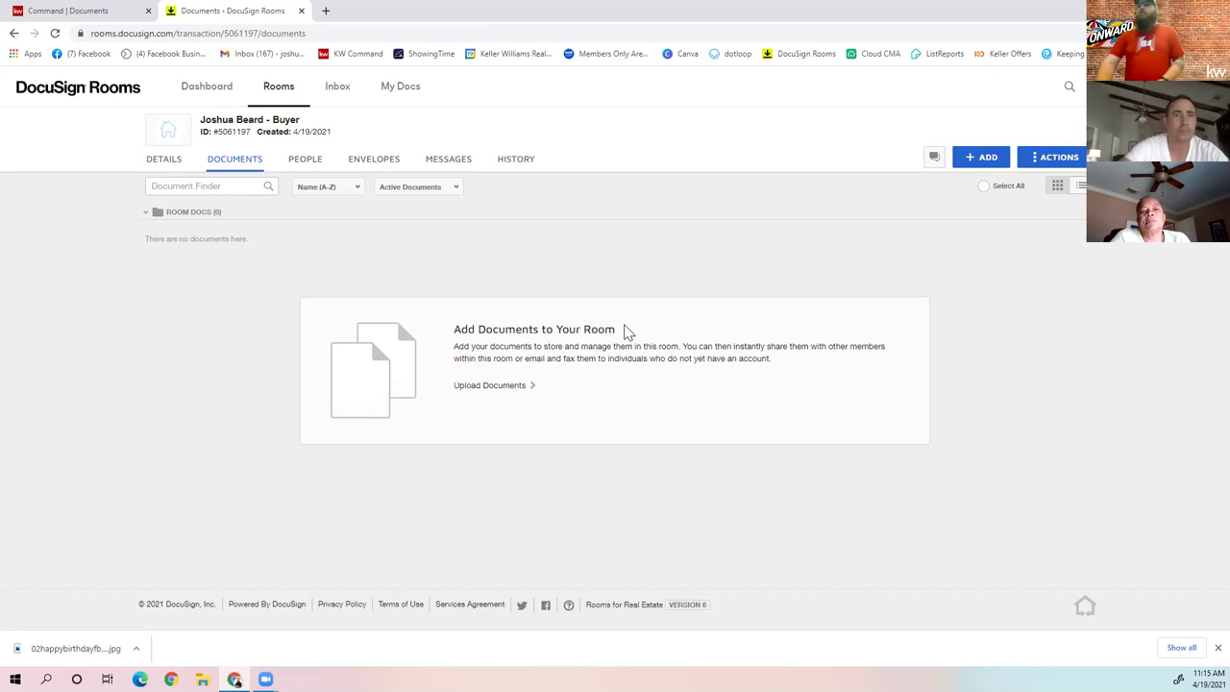
- Examine the room's details, from room information and offer details to the buyer contact fields, and return to its documents
left_click(173, 168)
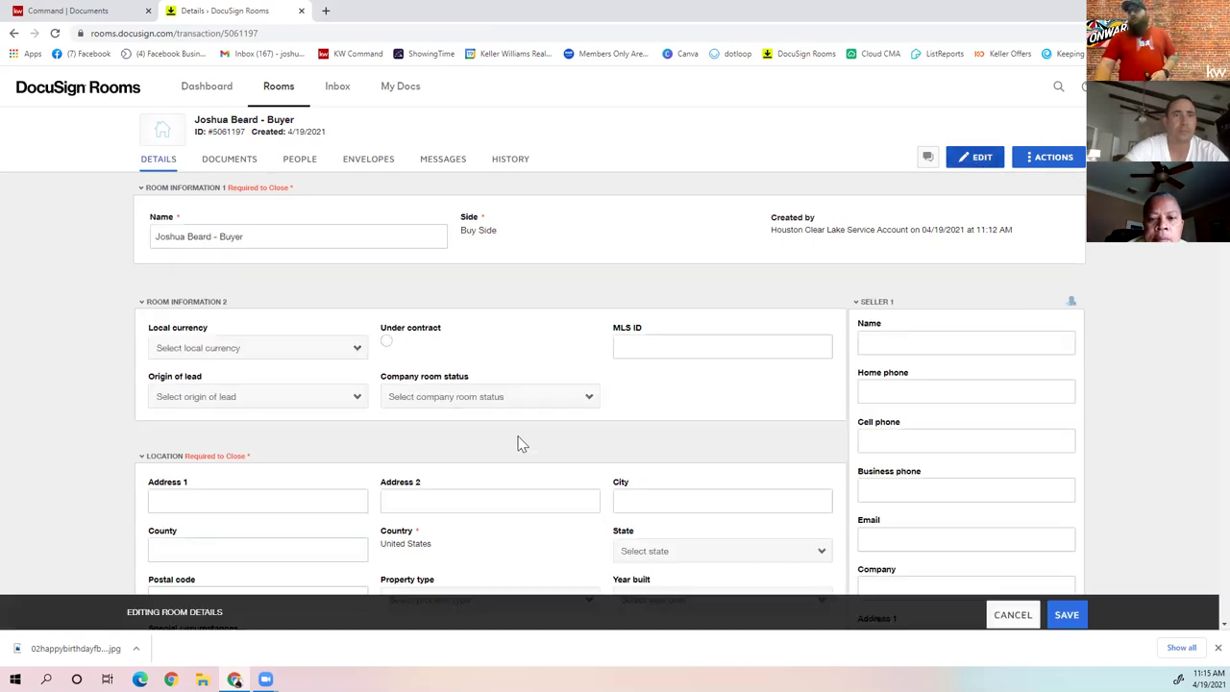
scroll(519, 440, "down", 7)
scroll(519, 439, "down", 8)
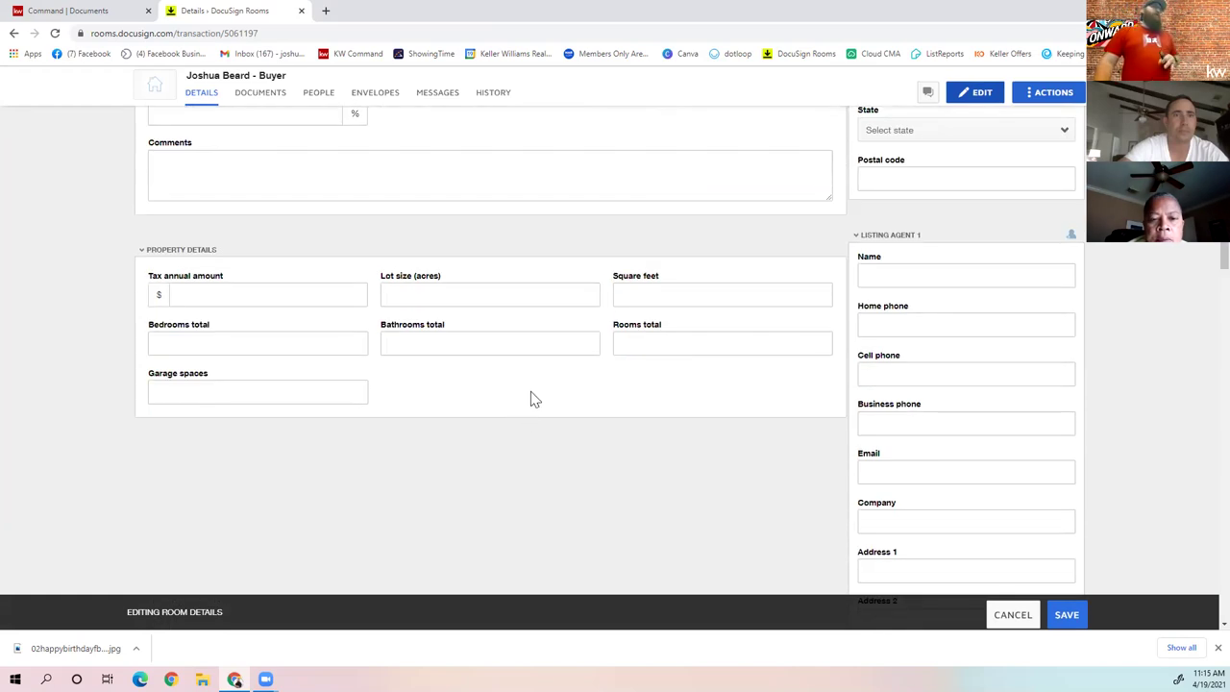
scroll(535, 399, "up", 10)
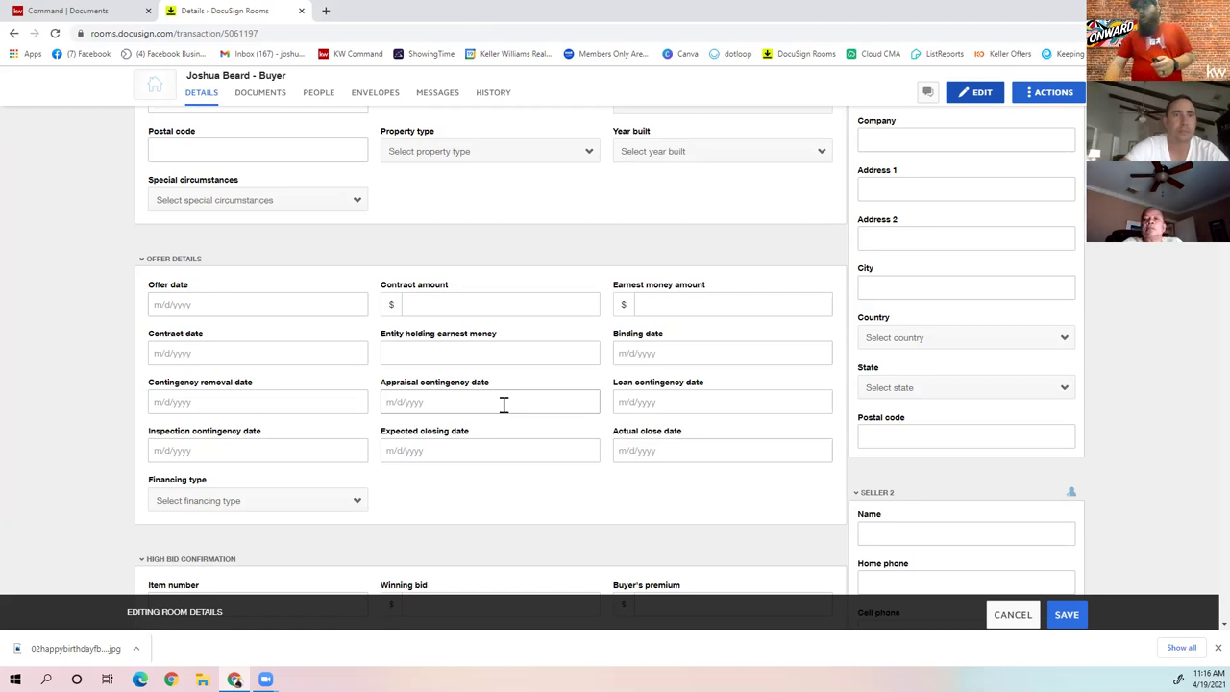
scroll(601, 410, "up", 5)
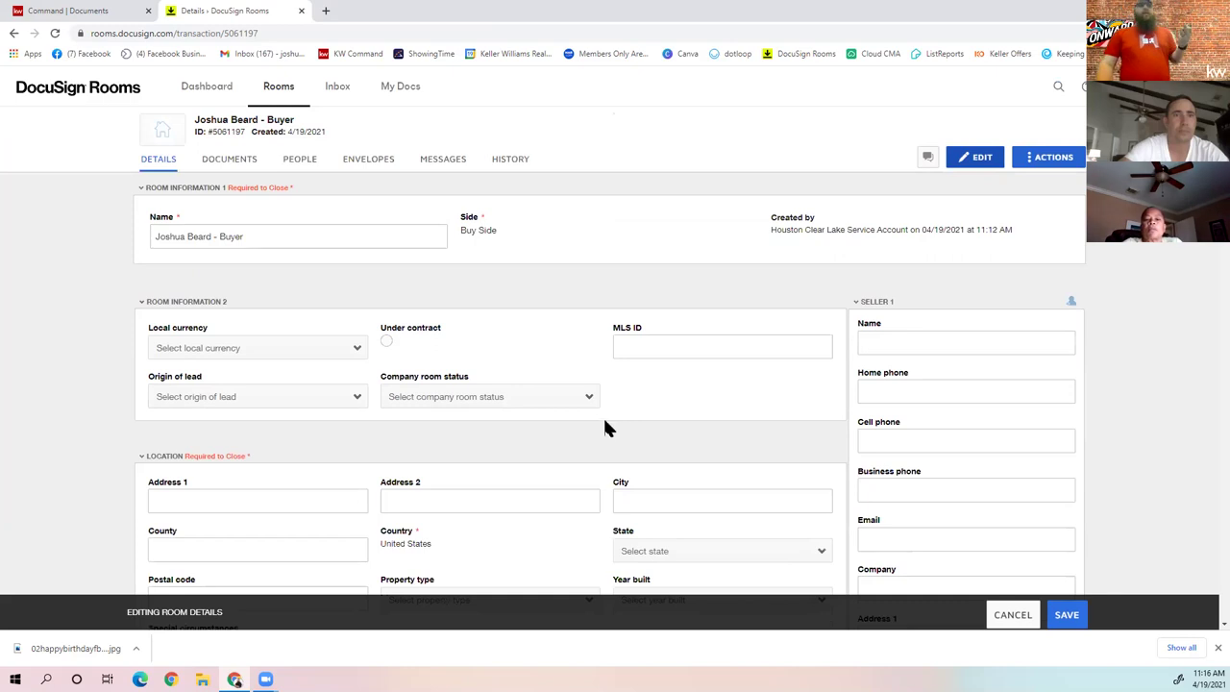
scroll(612, 413, "down", 8)
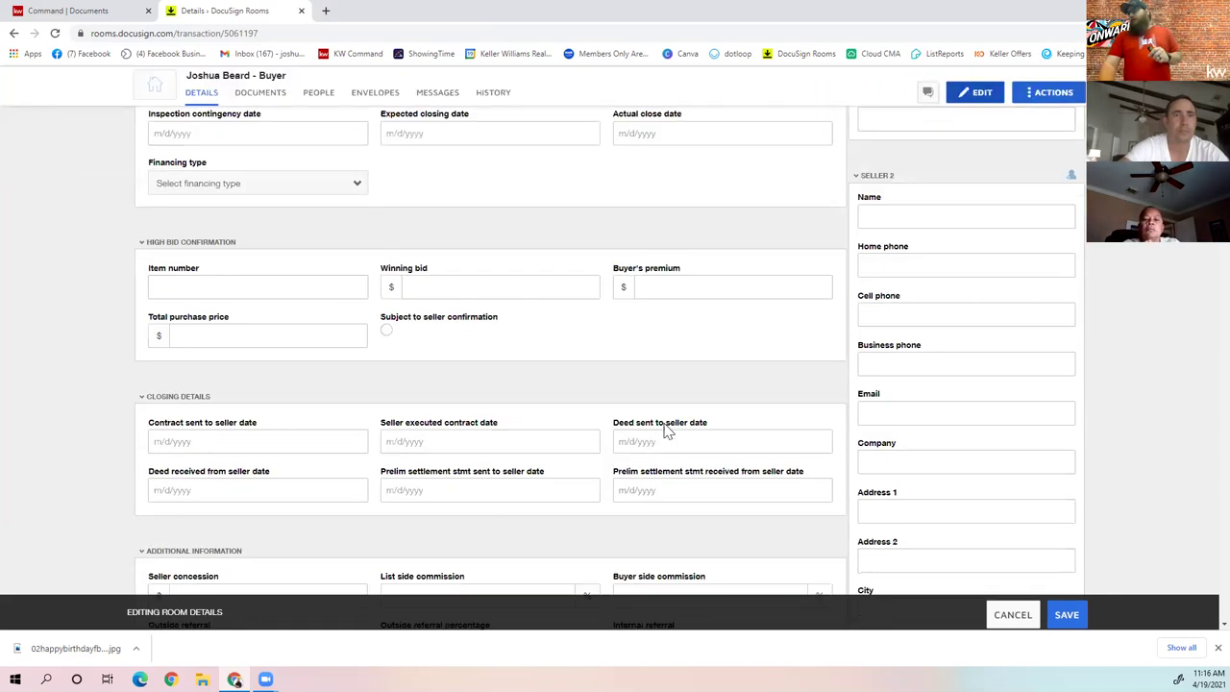
scroll(666, 432, "down", 10)
scroll(672, 406, "down", 7)
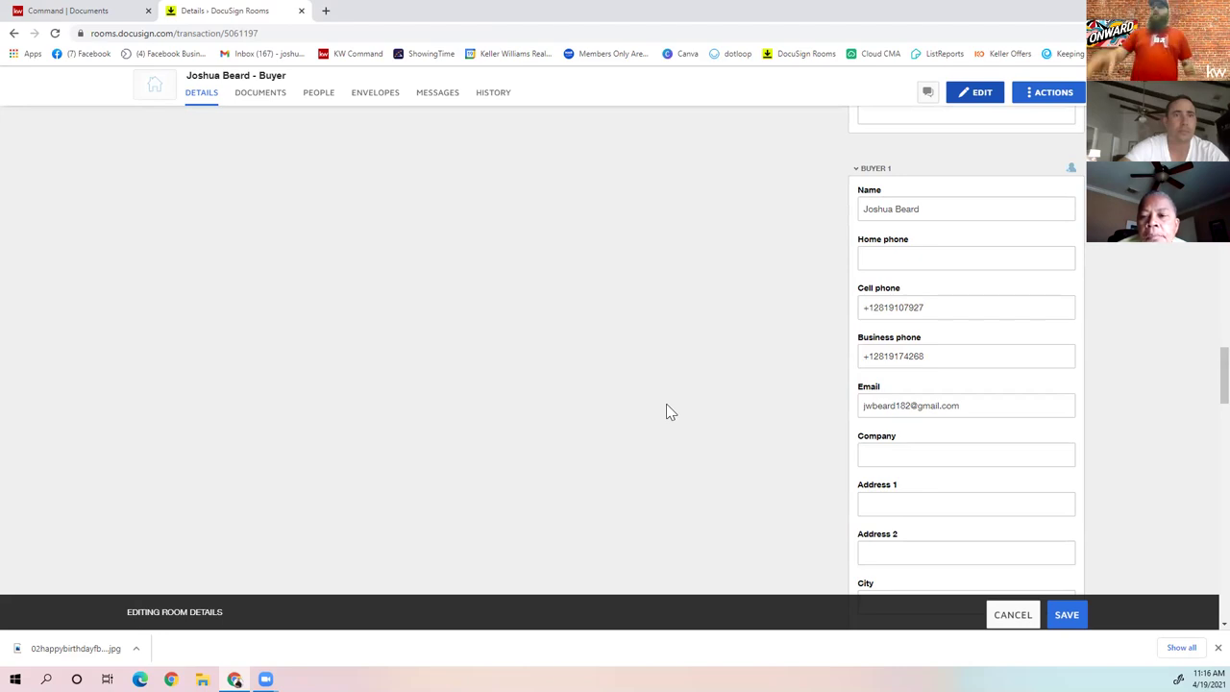
scroll(670, 412, "up", 8)
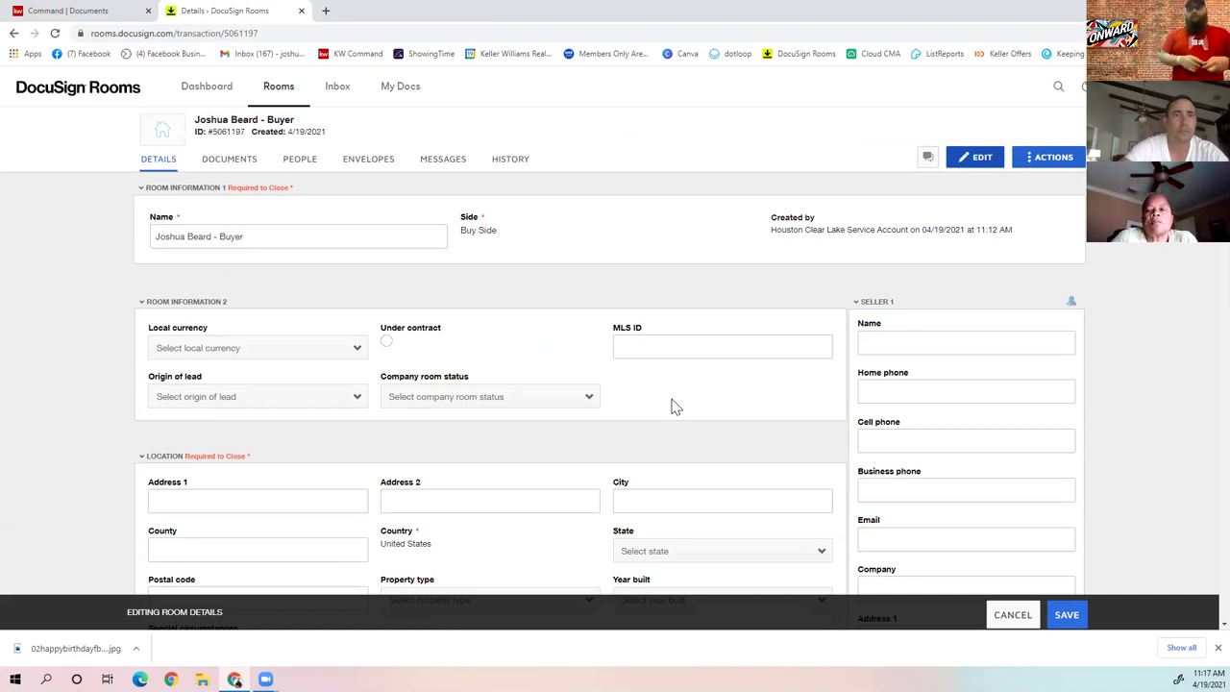
left_click(246, 166)
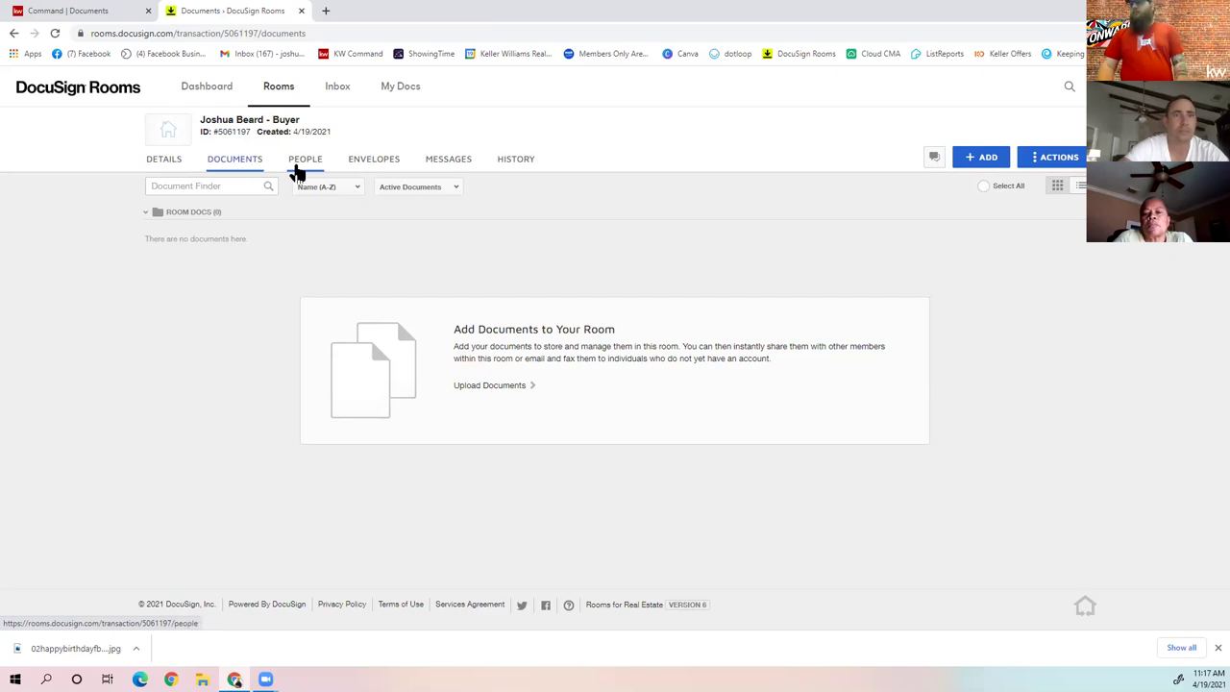
- Look through the room's people, envelopes, messages and history, and return to its documents
left_click(298, 169)
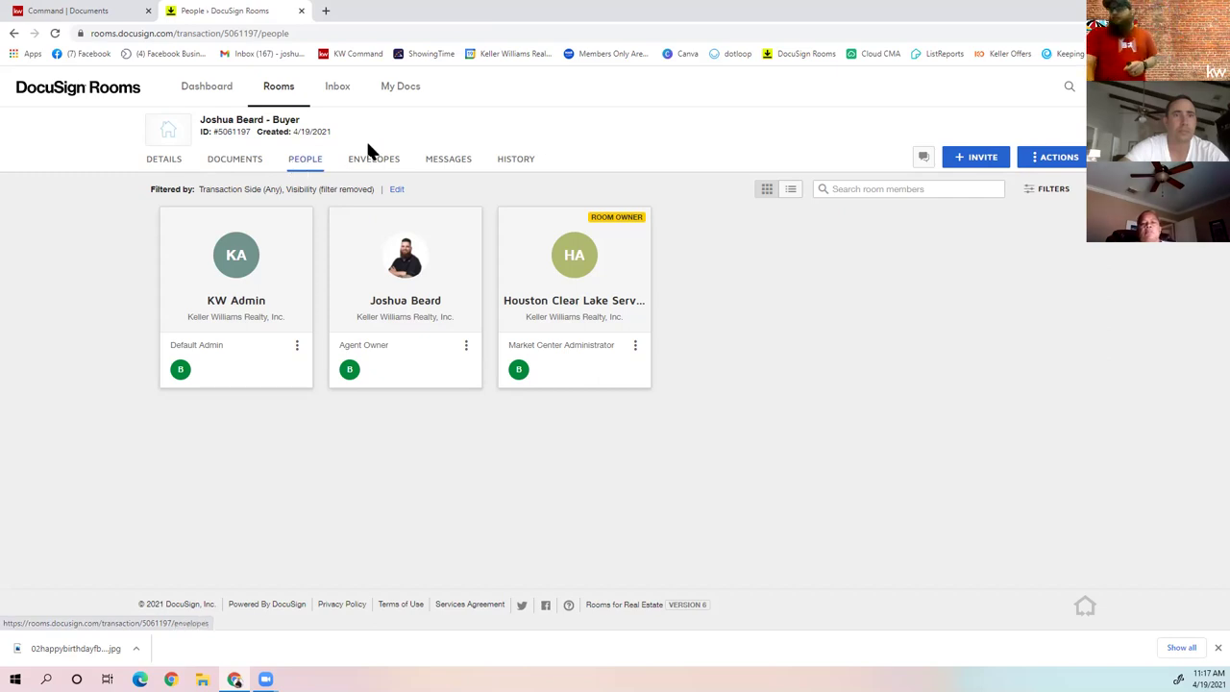
left_click(356, 165)
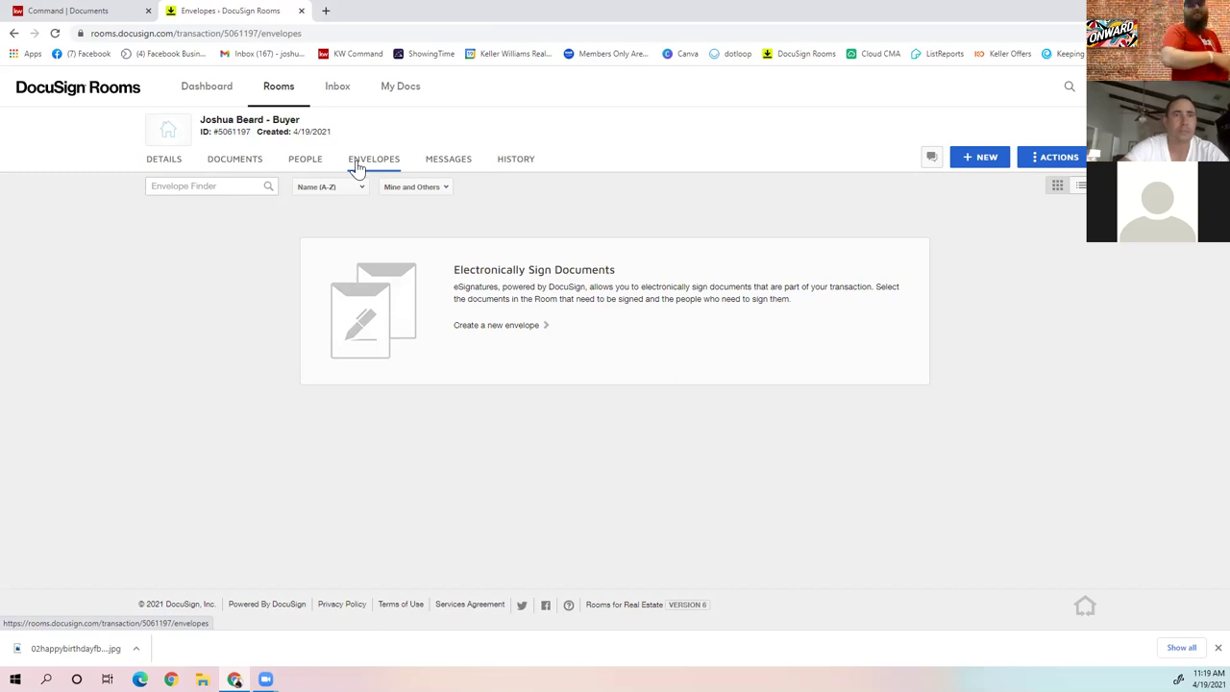
left_click(460, 168)
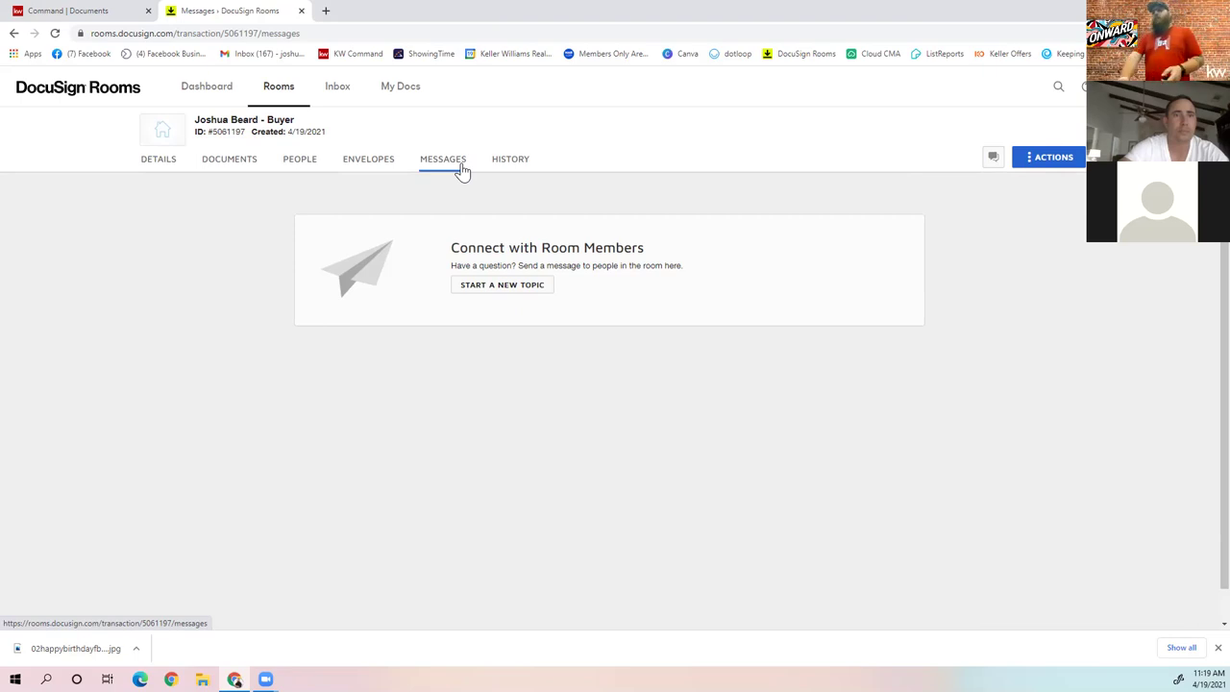
left_click(505, 164)
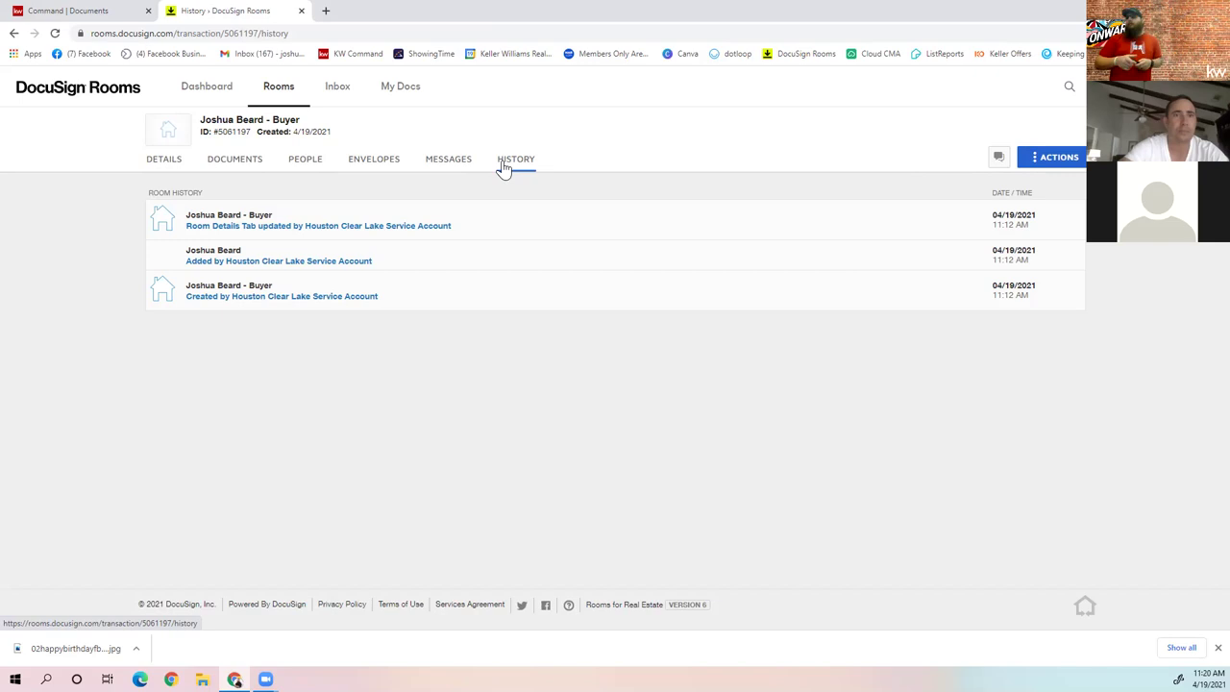
left_click(239, 179)
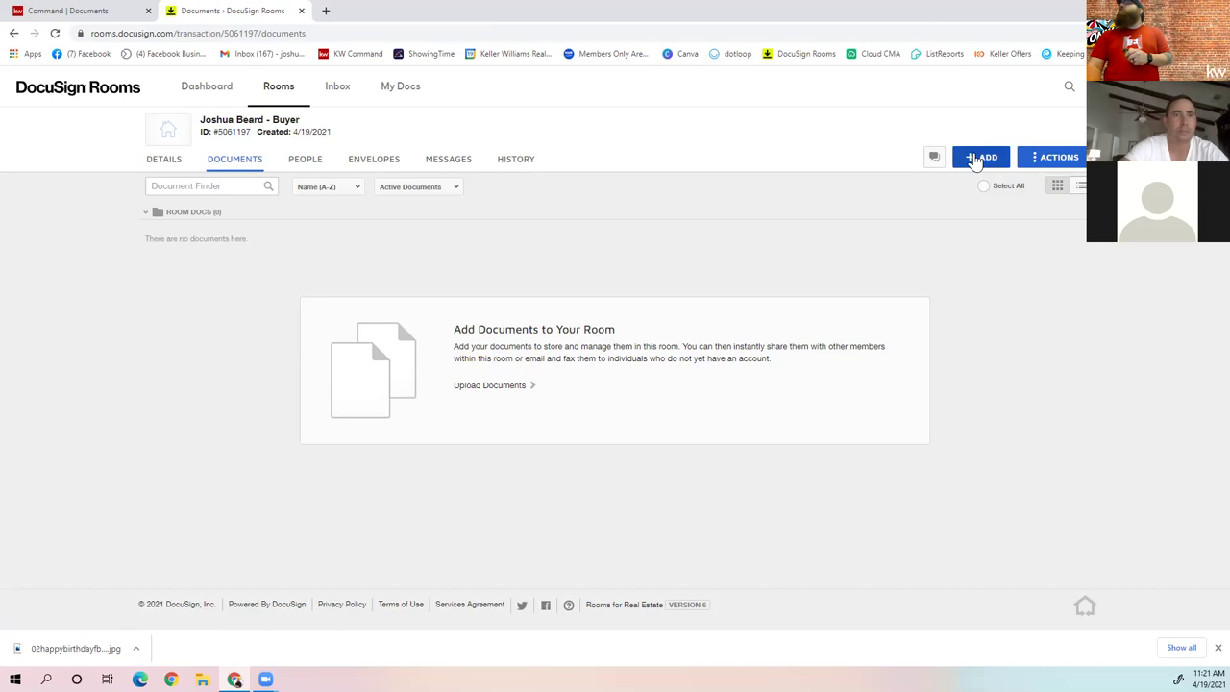
- Start adding DocuSign Forms to the room's documents, with the DocuSign Forms Library as the source
left_click(975, 159)
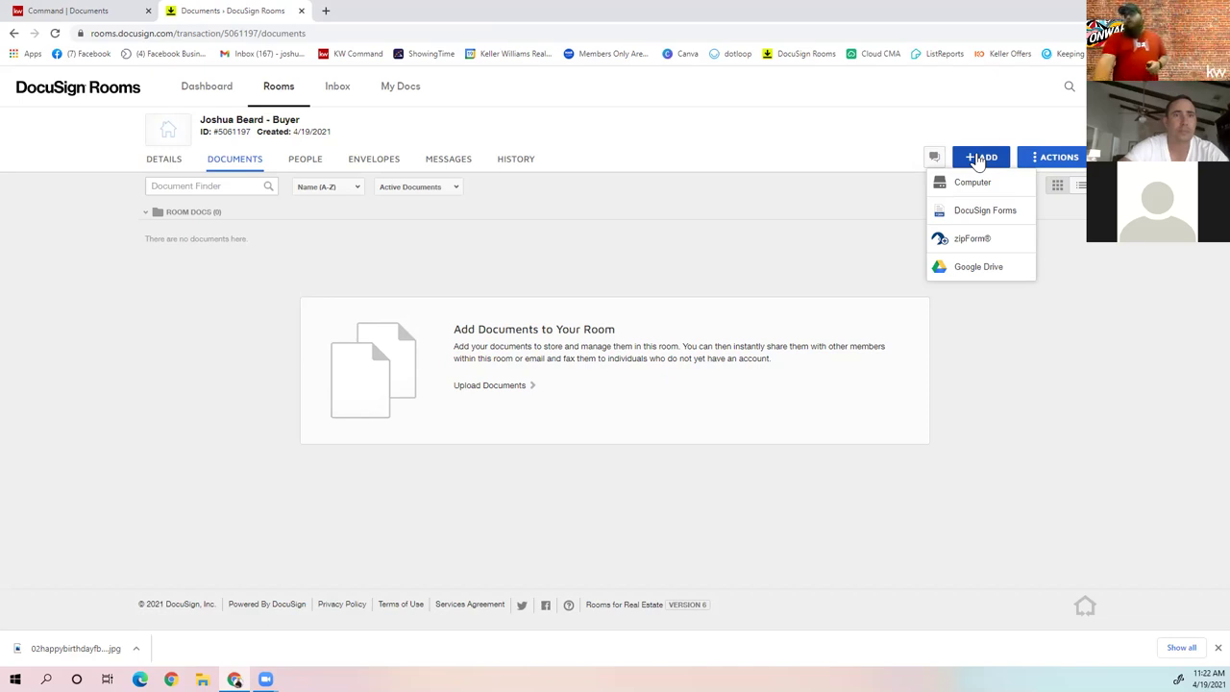
left_click(994, 217)
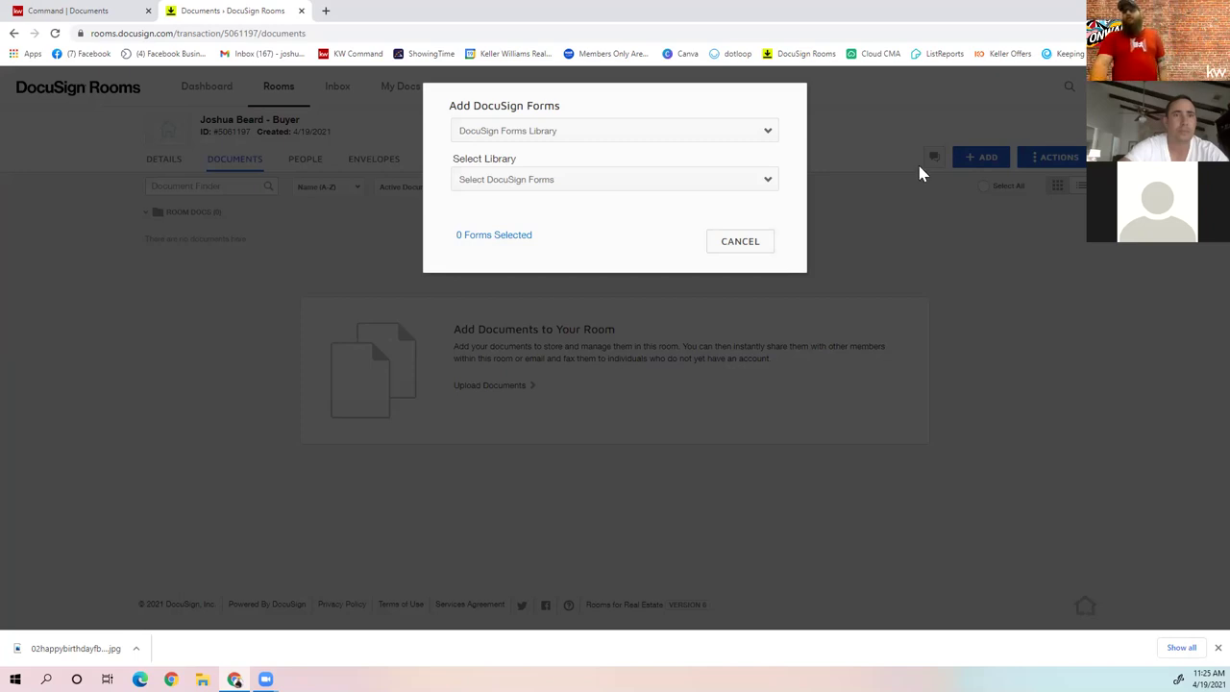
left_click(689, 142)
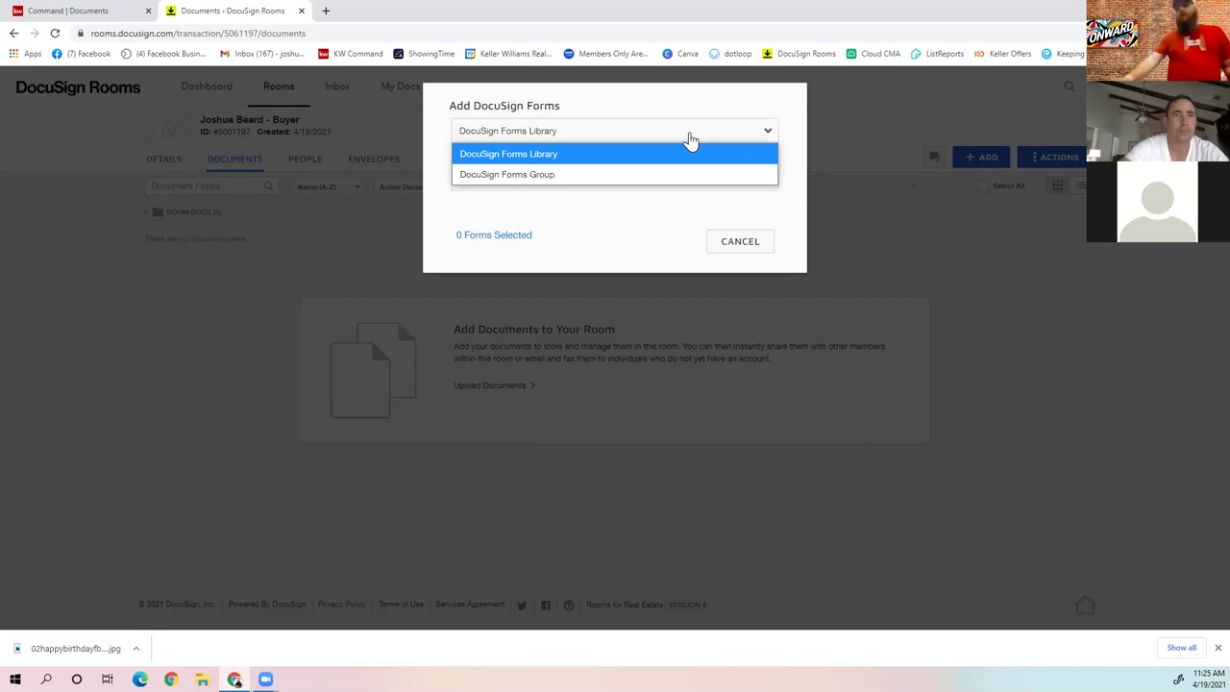
left_click(652, 155)
- Look through the forms offered in the HAR - Houston Association of Realtors (TX) and KW 26 - TX libraries
left_click(643, 181)
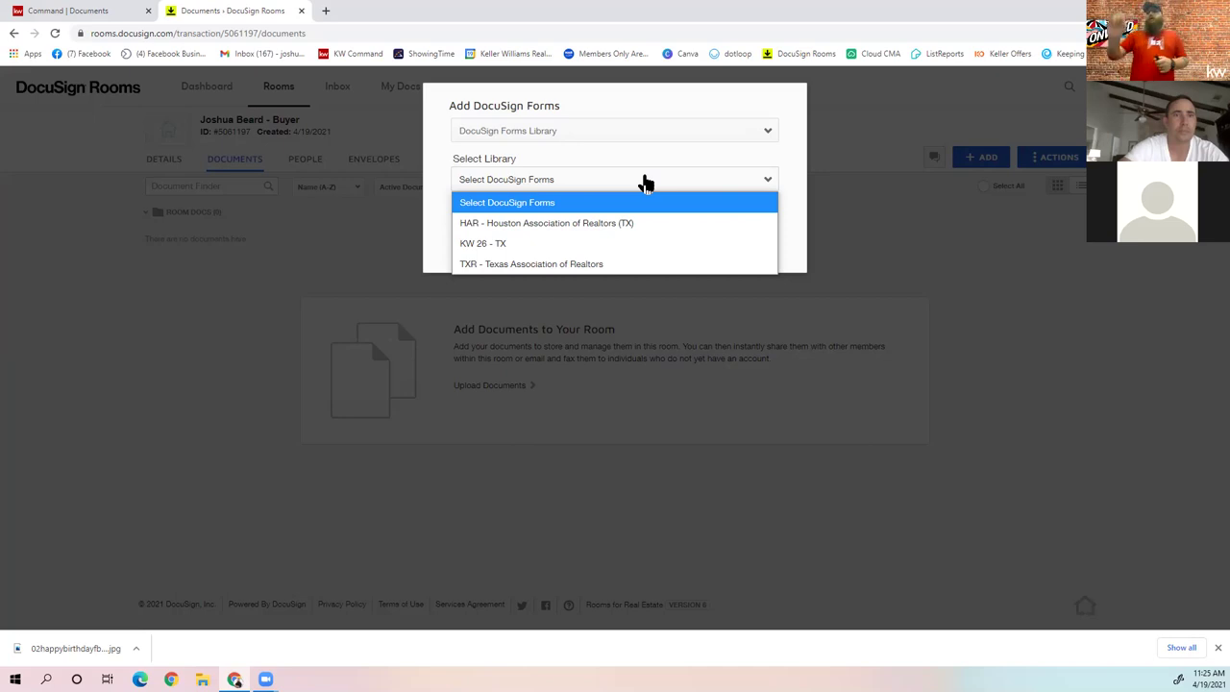
left_click(590, 242)
left_click(590, 192)
left_click(577, 219)
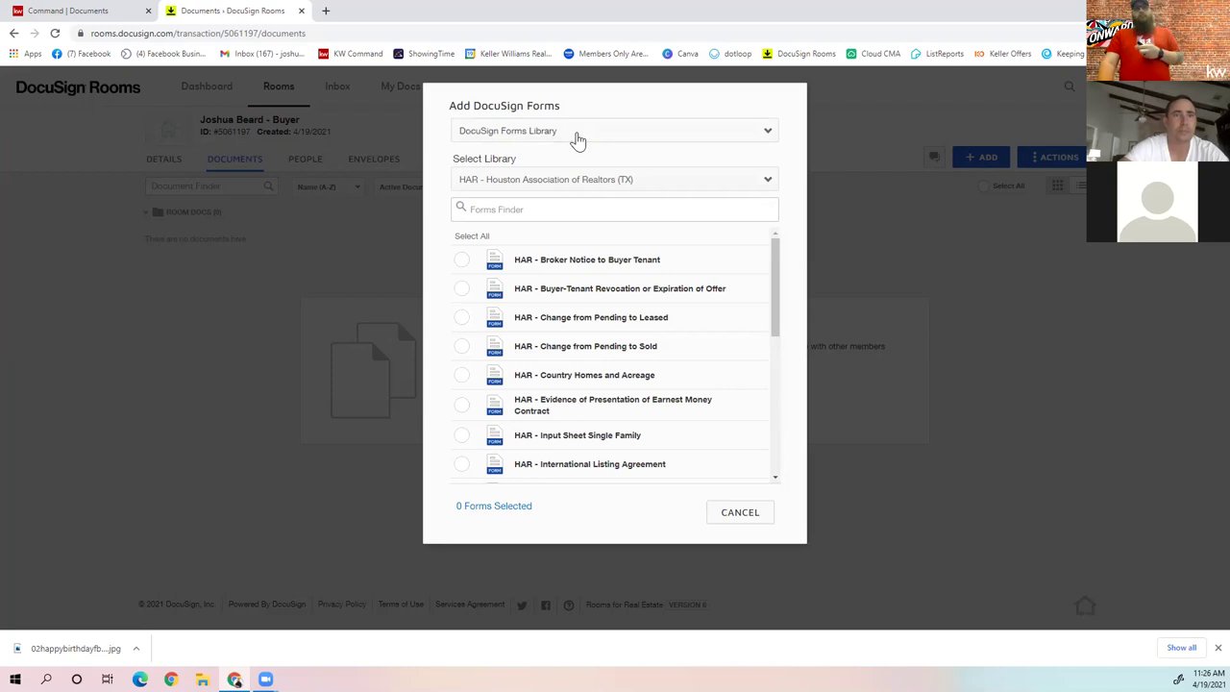
left_click(576, 183)
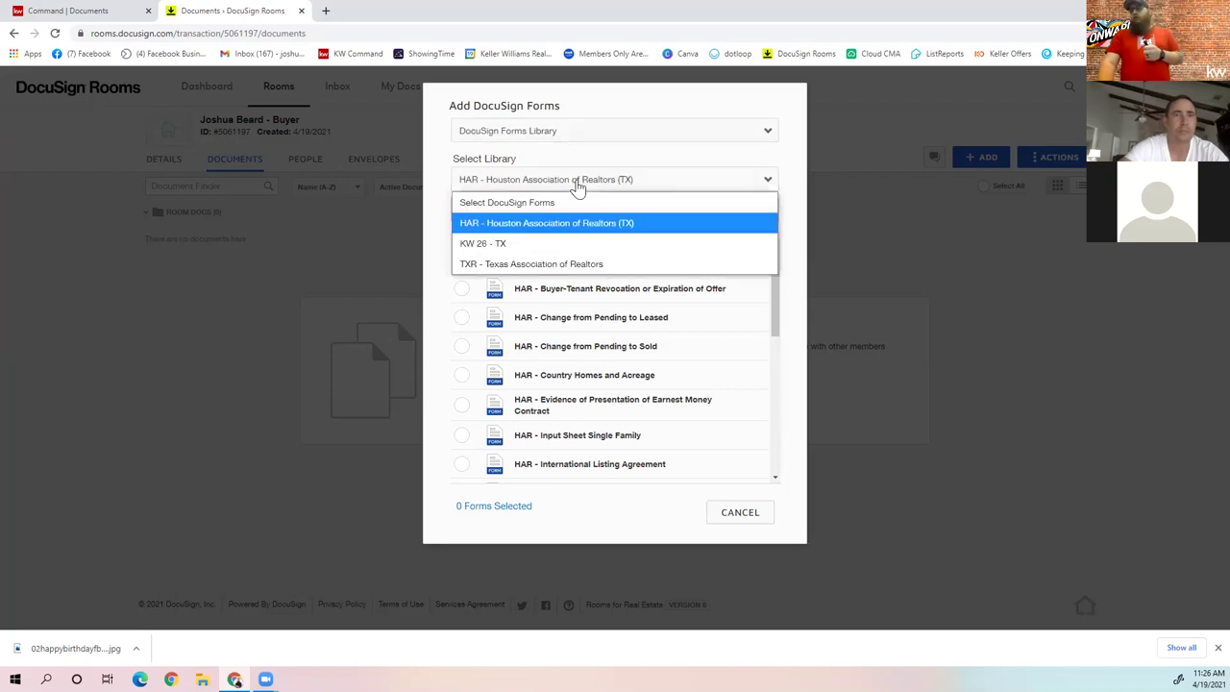
left_click(538, 244)
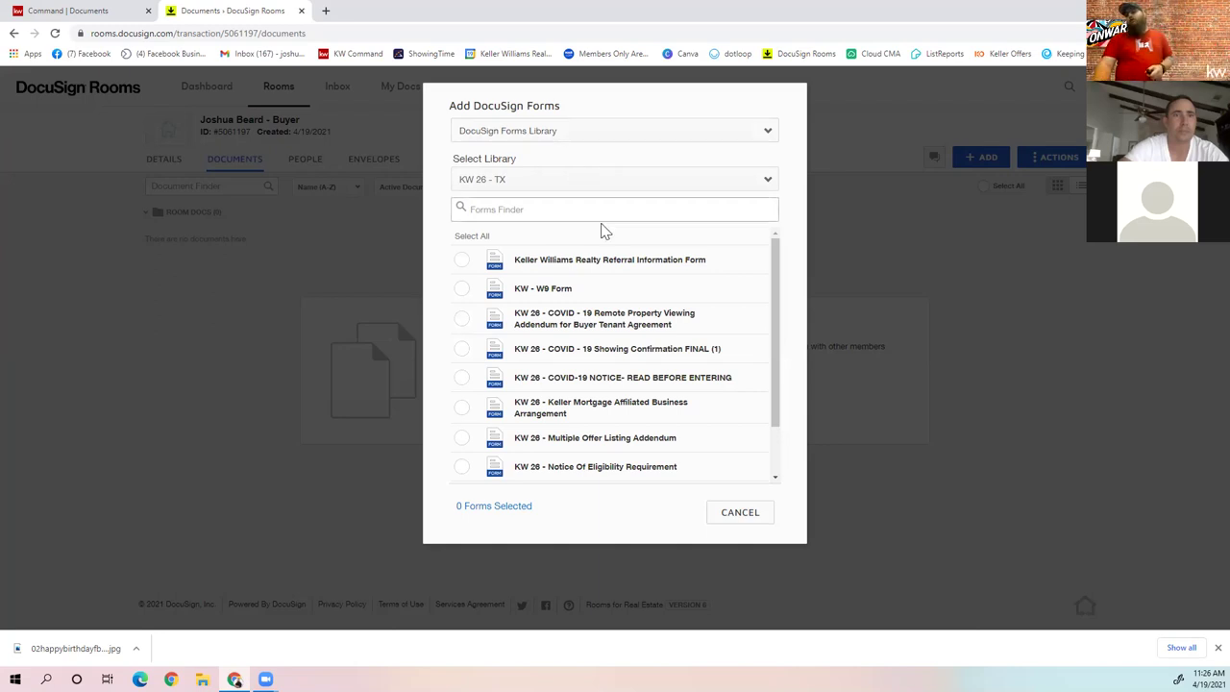
scroll(615, 251, "down", 2)
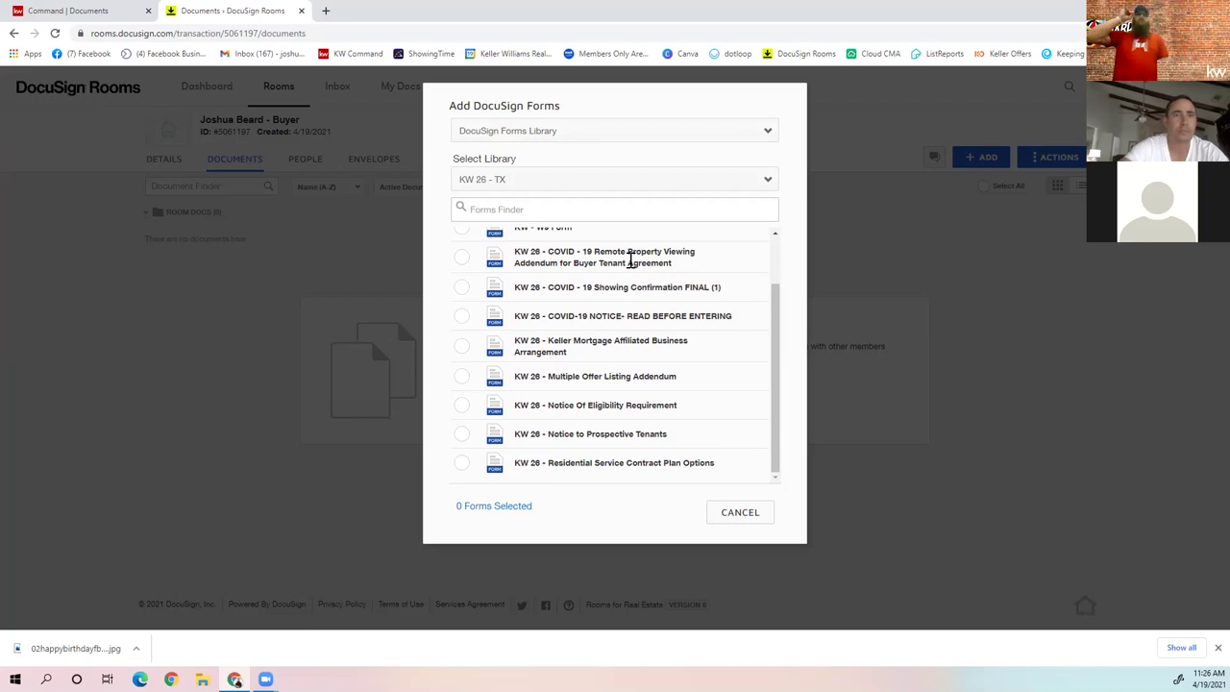
- Switch the source to DocuSign Forms Group and view the Buyer and Listing groups of forms
left_click(683, 142)
left_click(639, 184)
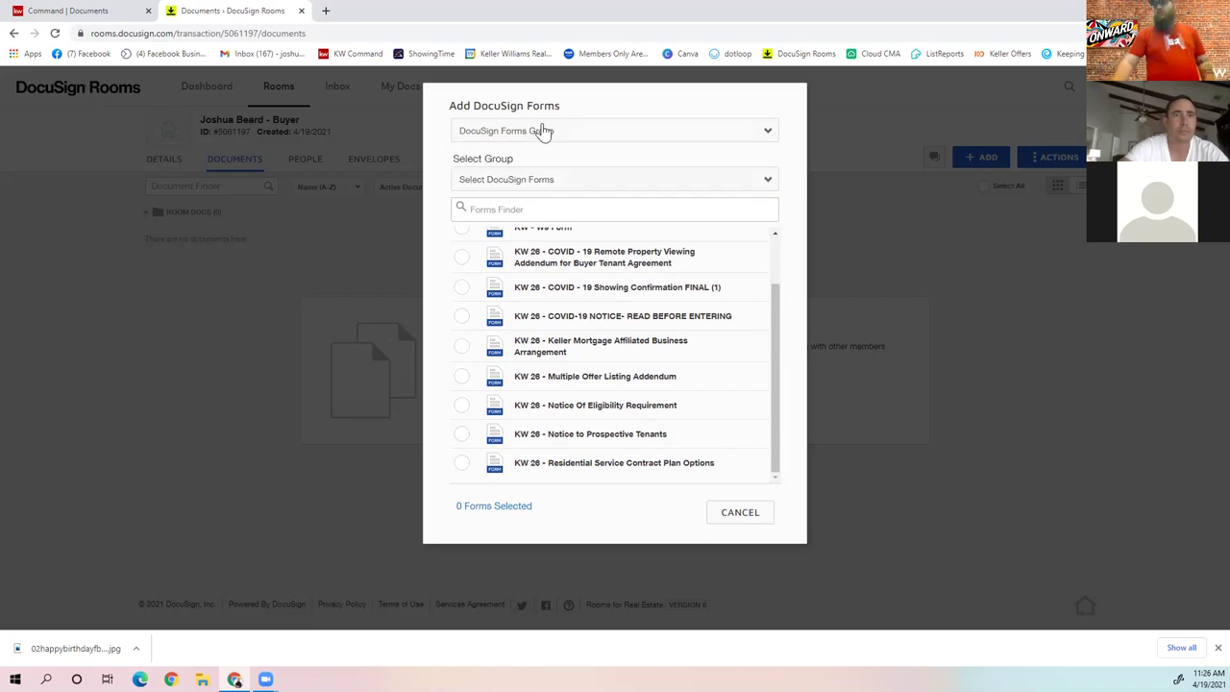
left_click(546, 180)
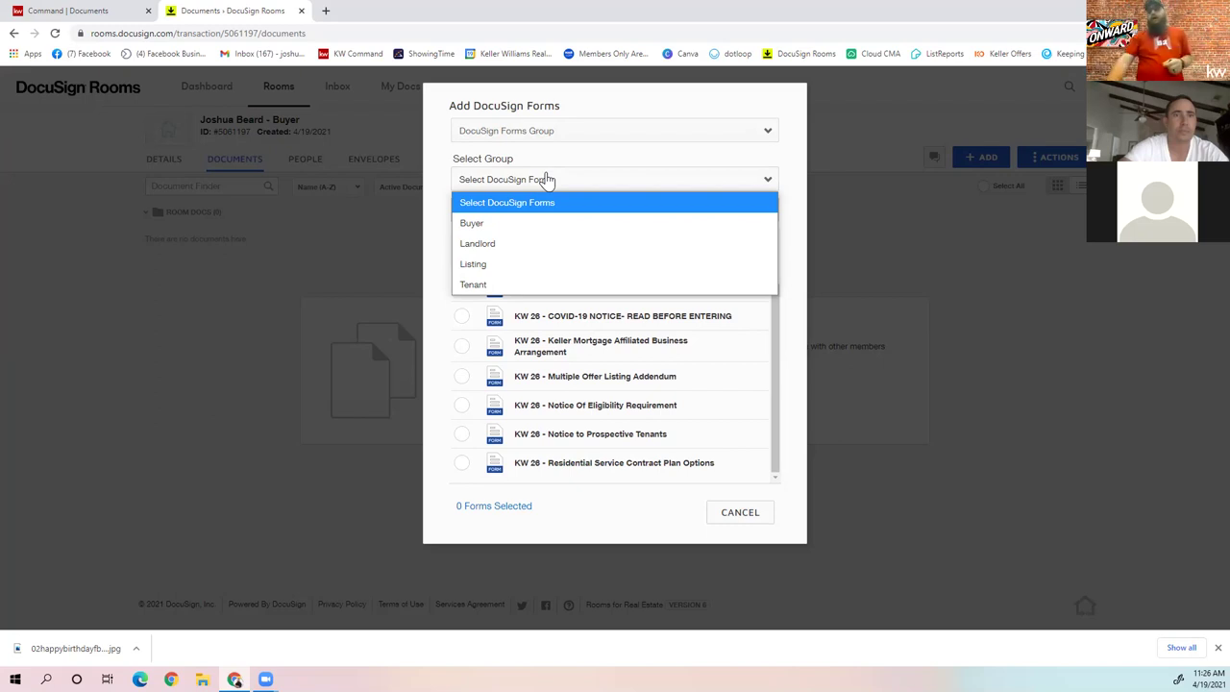
left_click(485, 224)
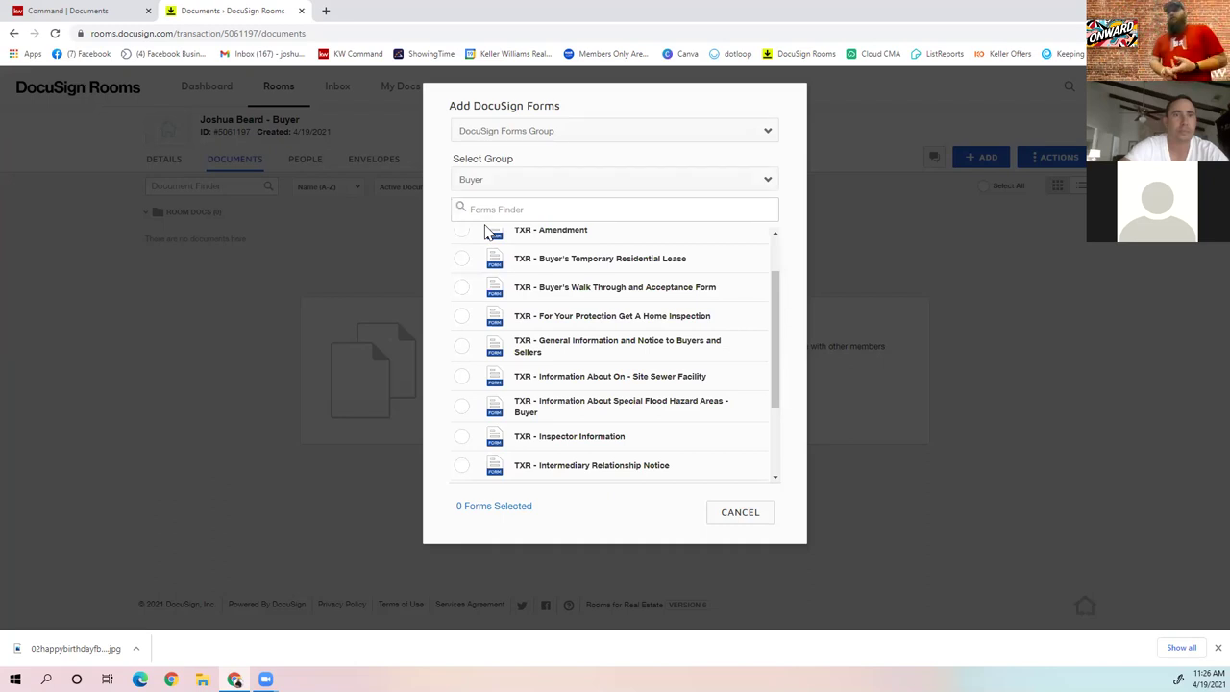
scroll(528, 402, "down", 2)
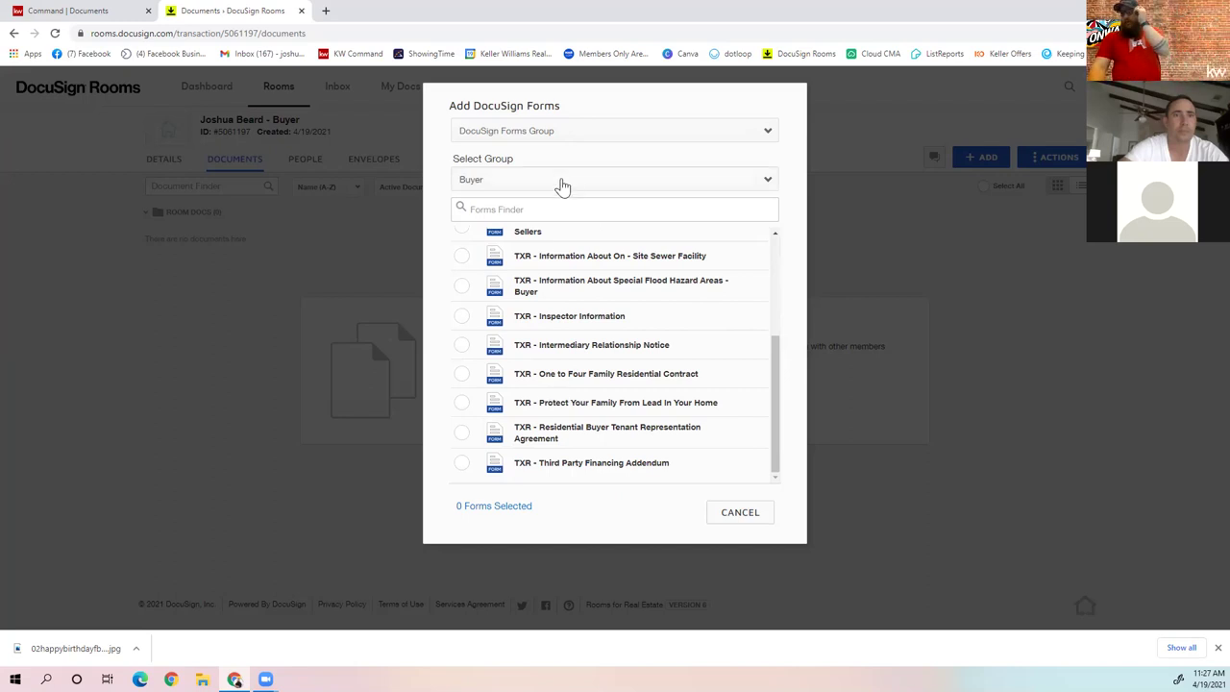
left_click(562, 185)
left_click(519, 263)
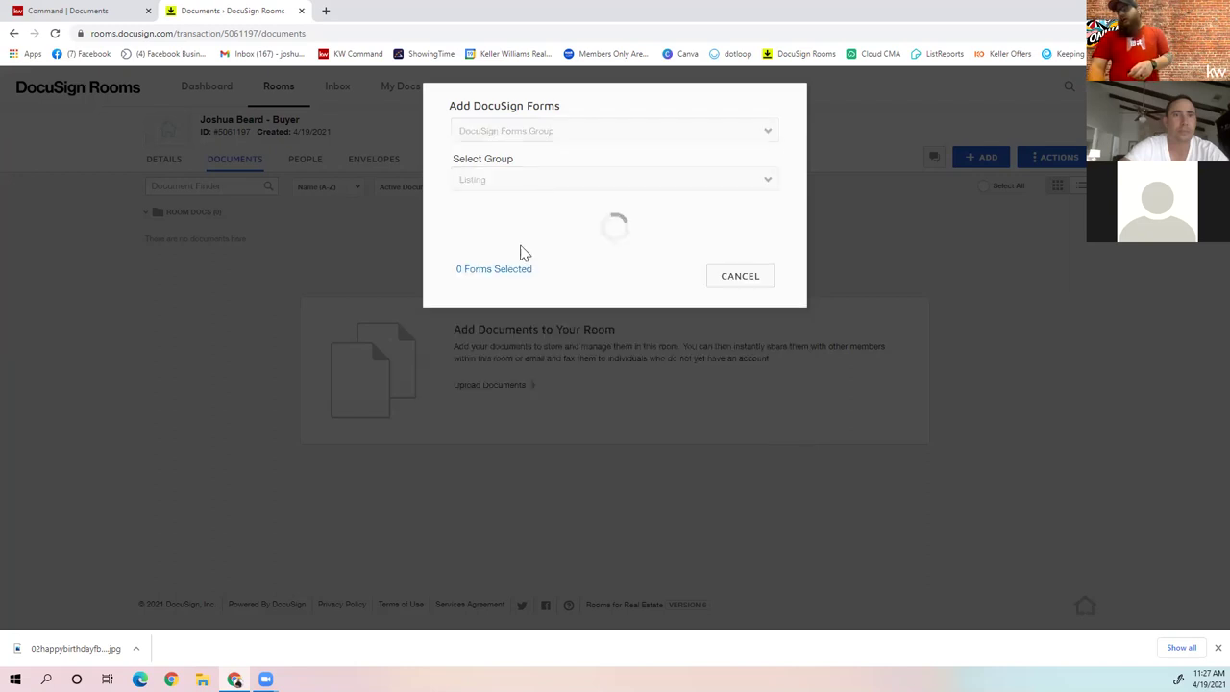
- Search the TXR - Texas Association of Realtors library for "BRoker" and add the TXR - Information About Brokerage Services - Listing form to the room
left_click(536, 137)
left_click(541, 170)
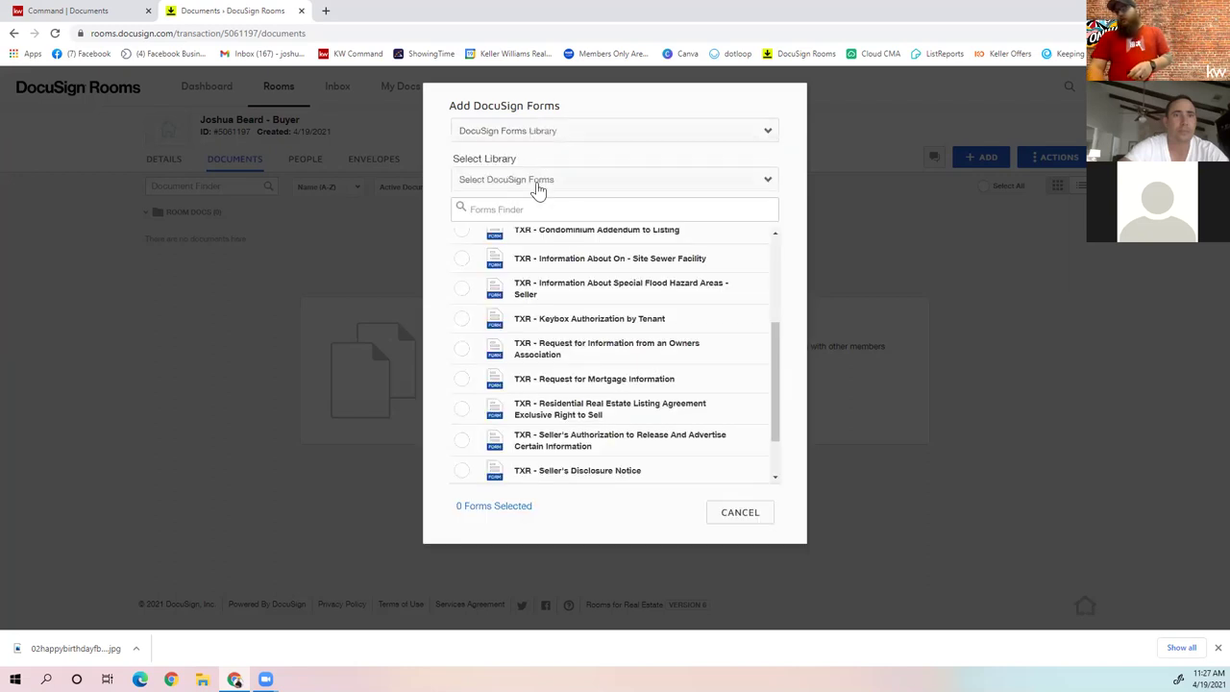
left_click(536, 188)
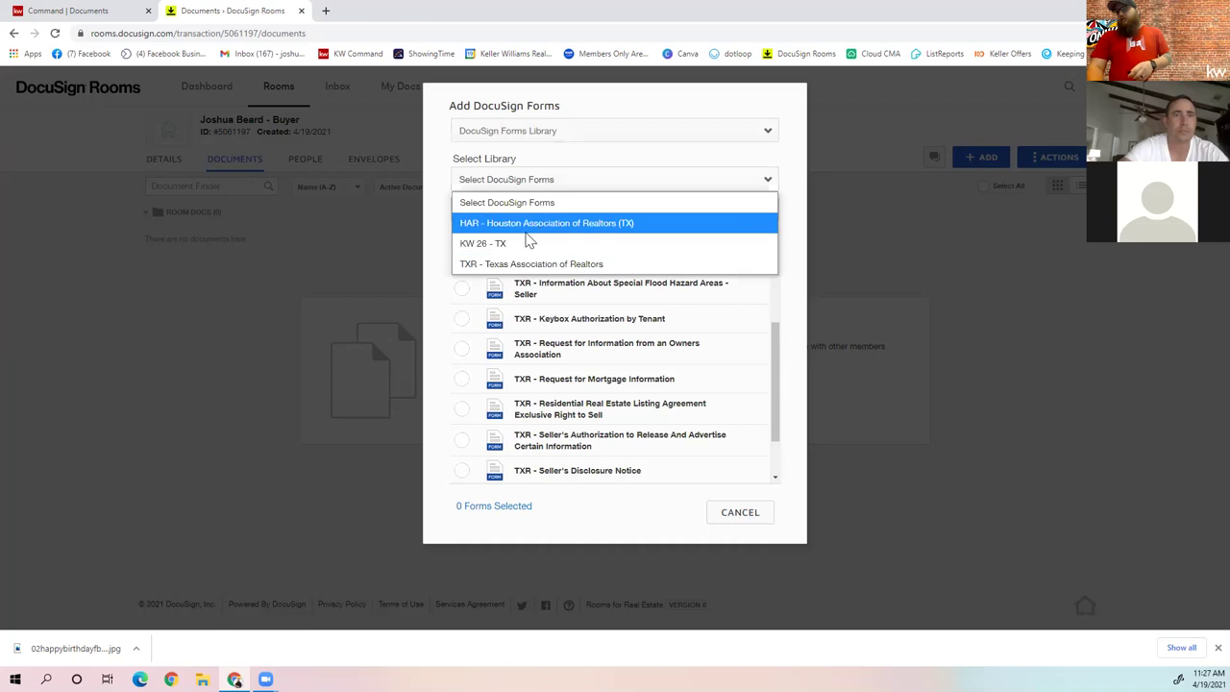
left_click(519, 263)
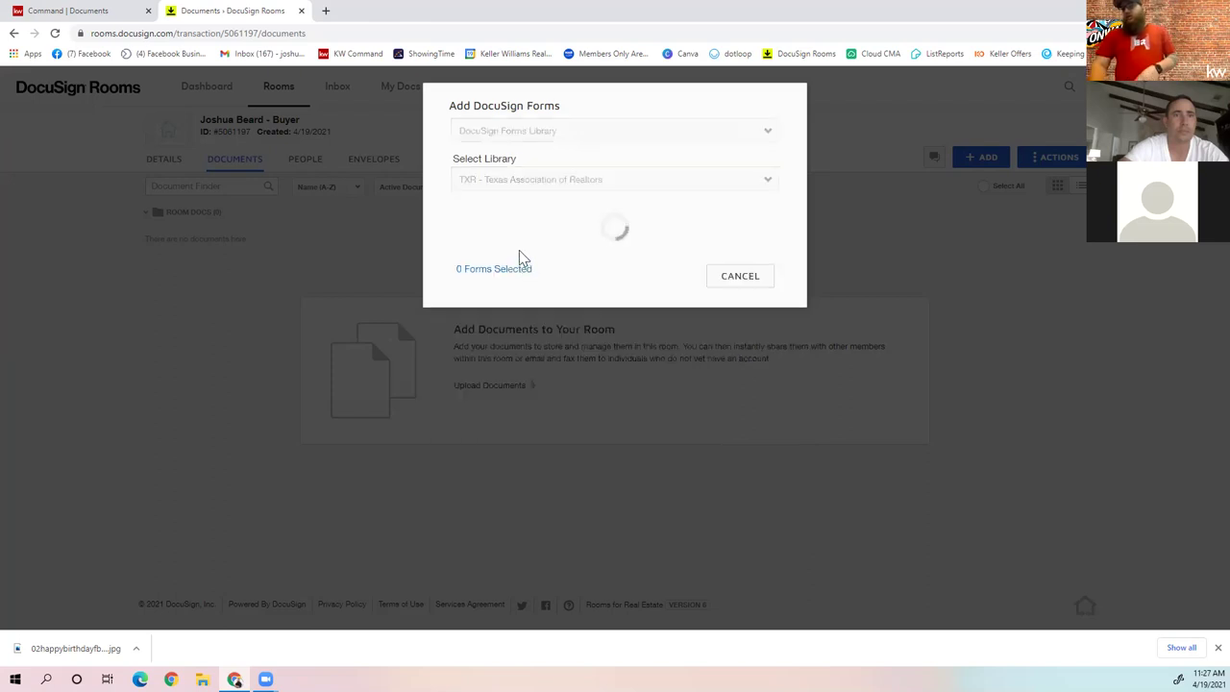
left_click(520, 207)
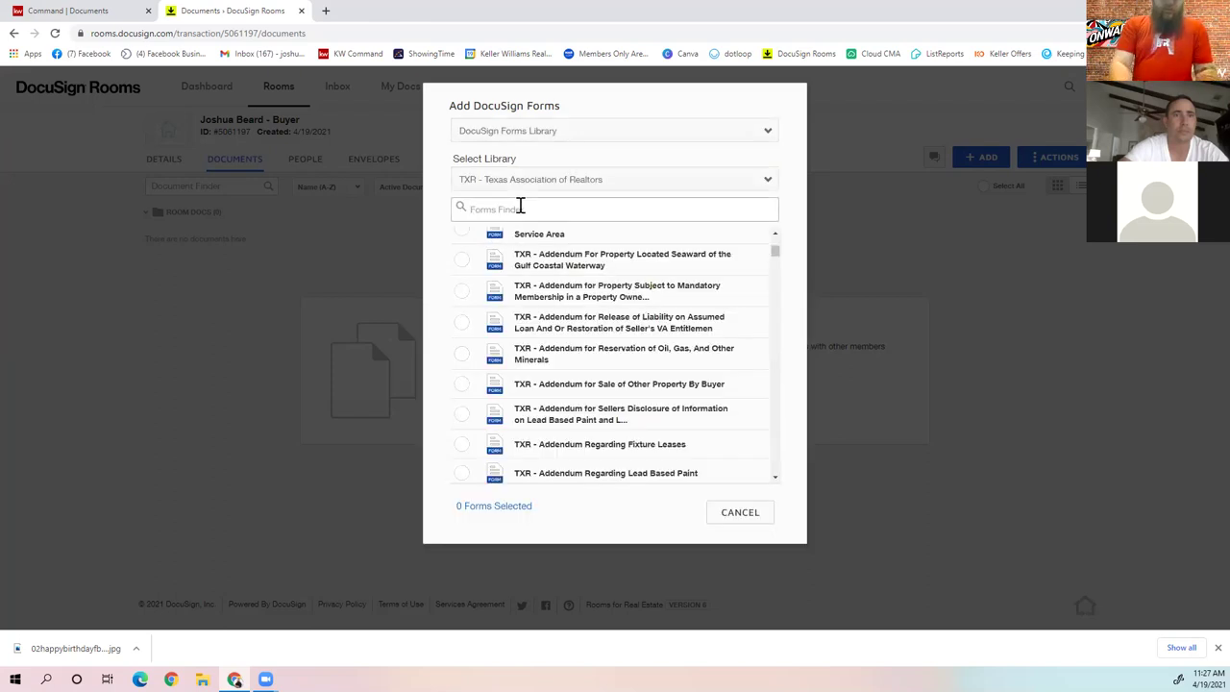
type("BRoker")
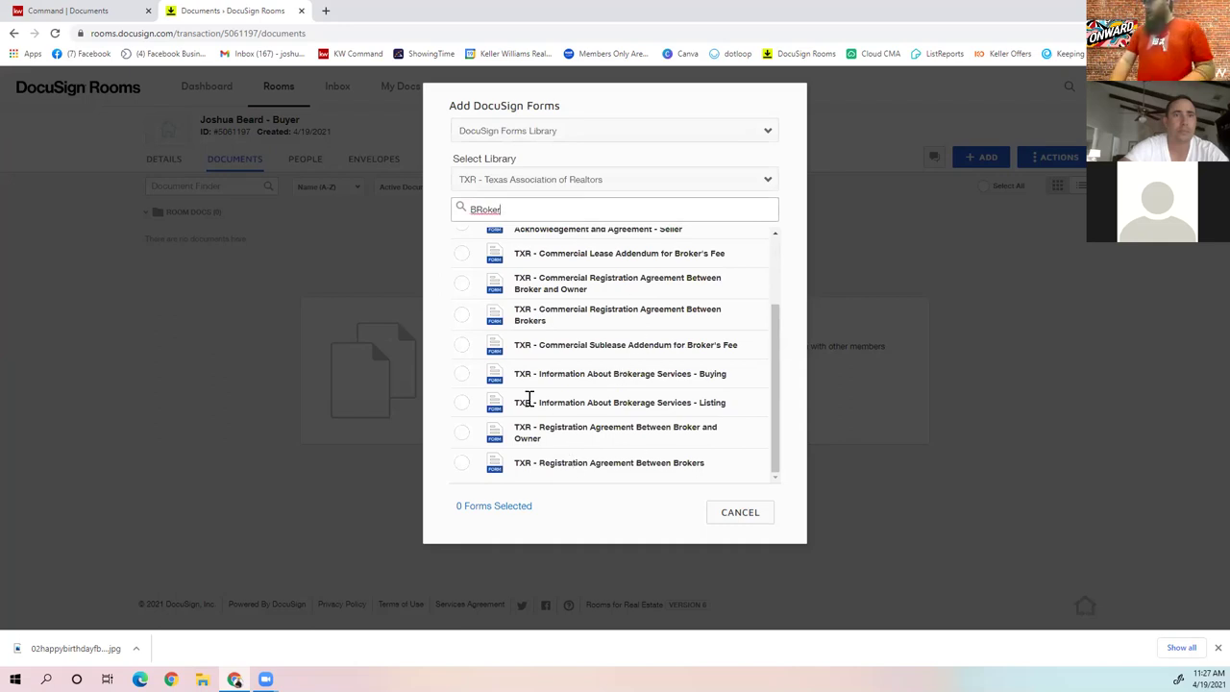
left_click(462, 402)
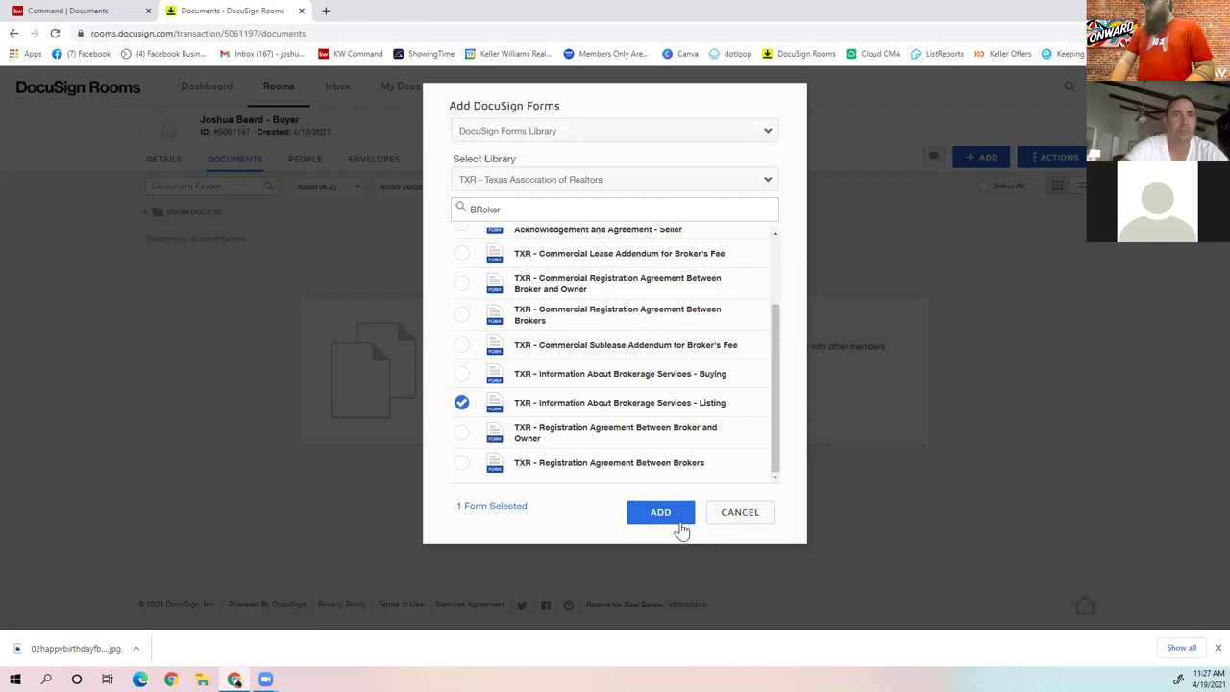
left_click(675, 516)
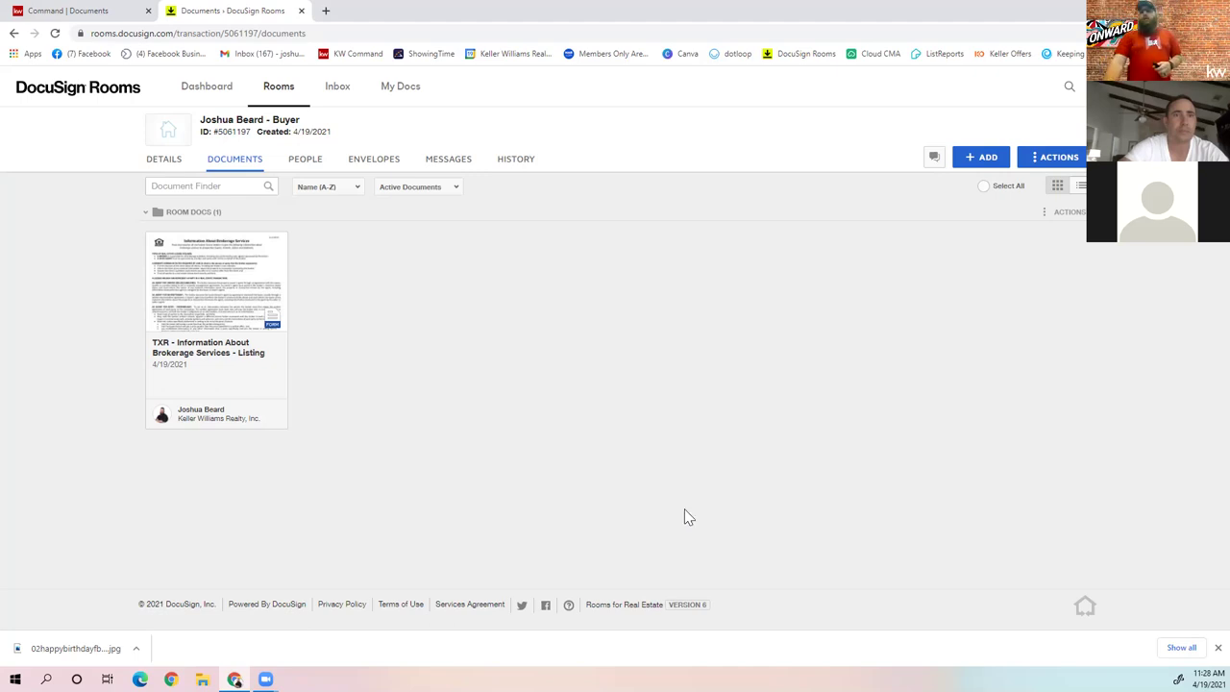
- Open the Information About Brokerage Services form, review its text and contact fields down to the end, and close it
left_click(185, 281)
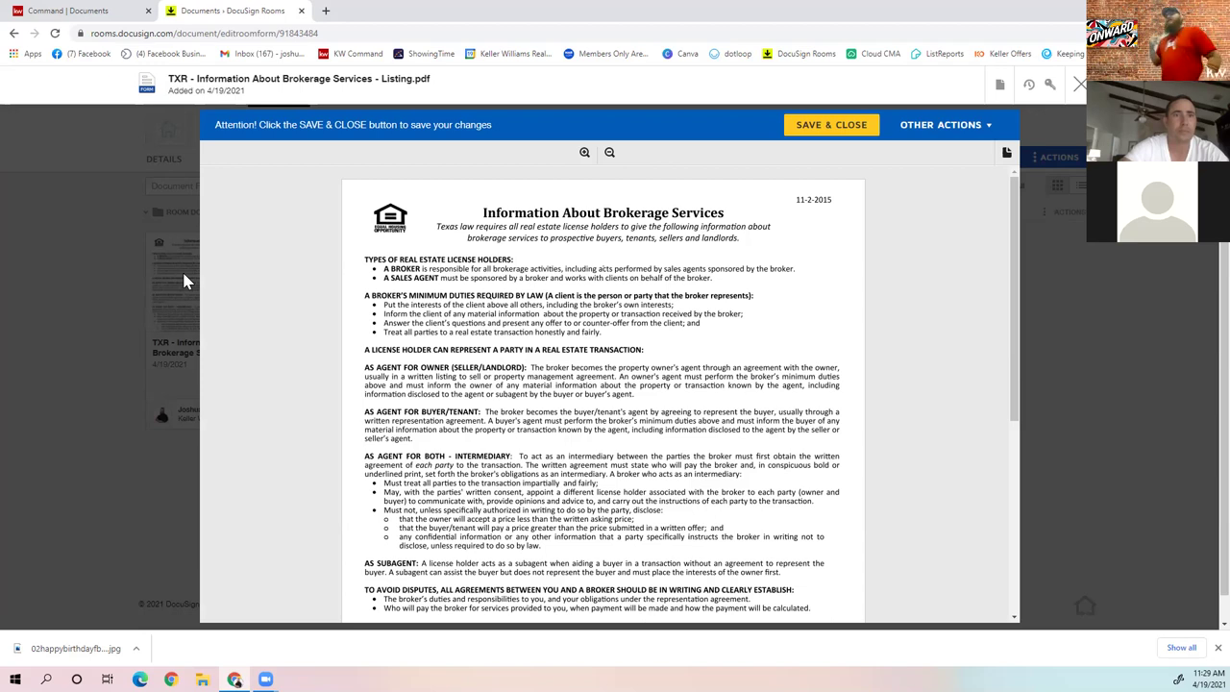
scroll(185, 281, "down", 1)
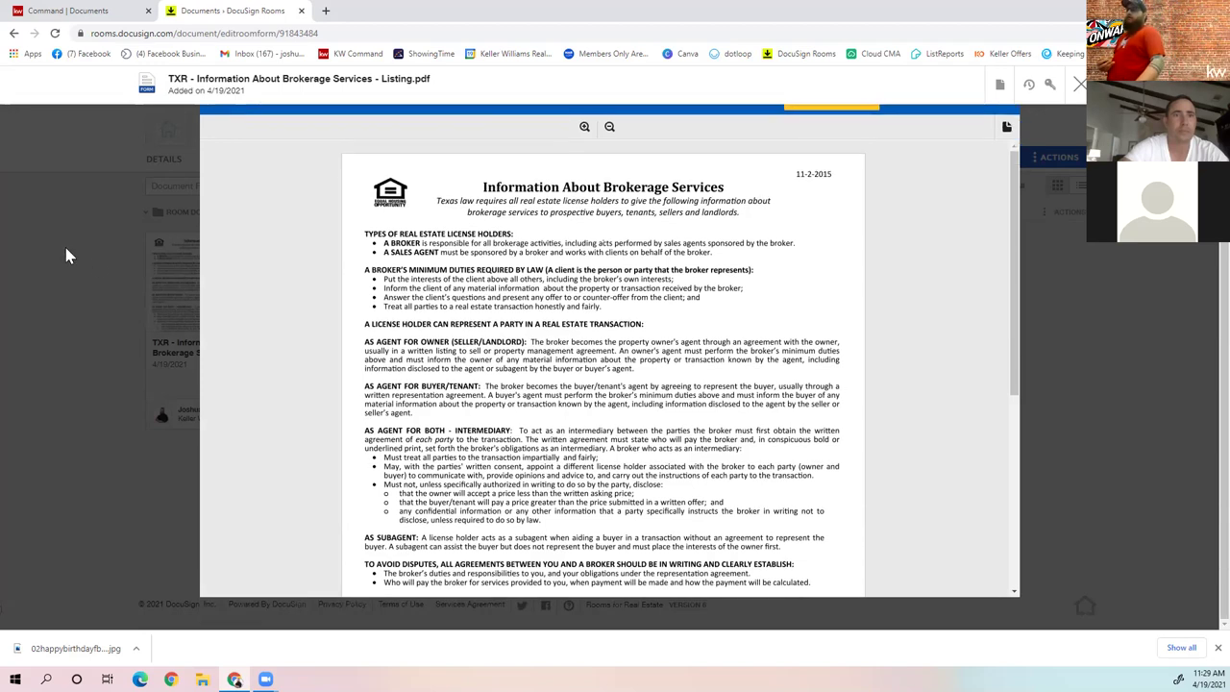
scroll(416, 228, "down", 5)
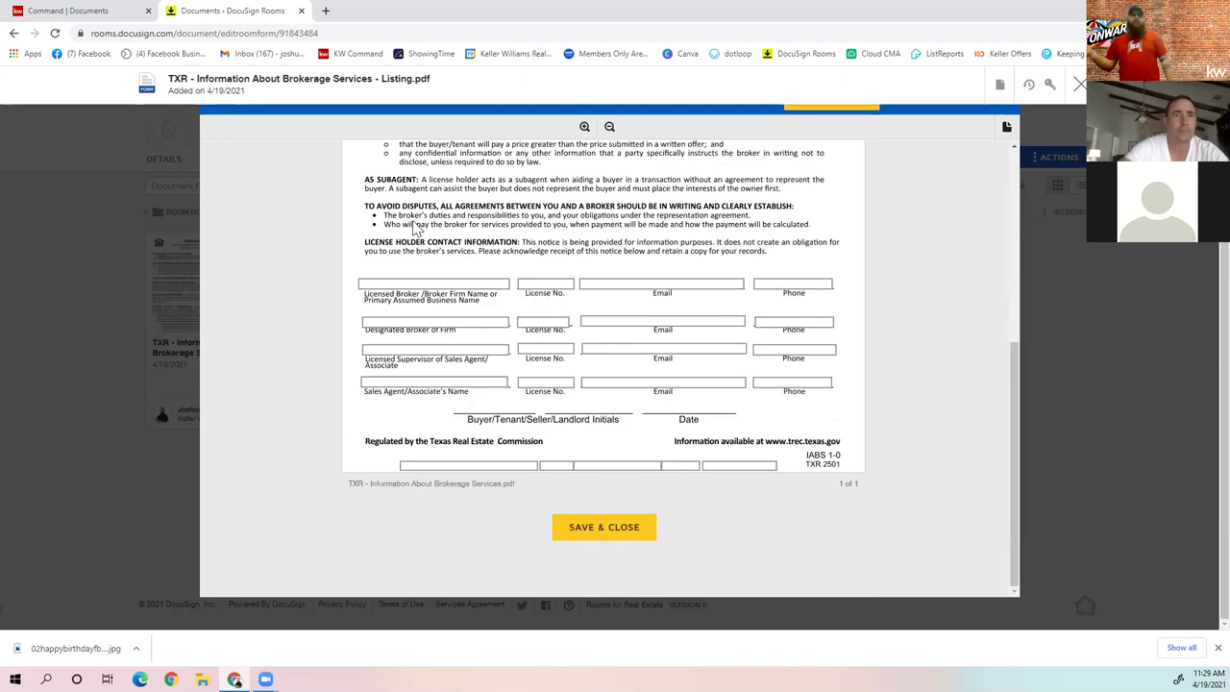
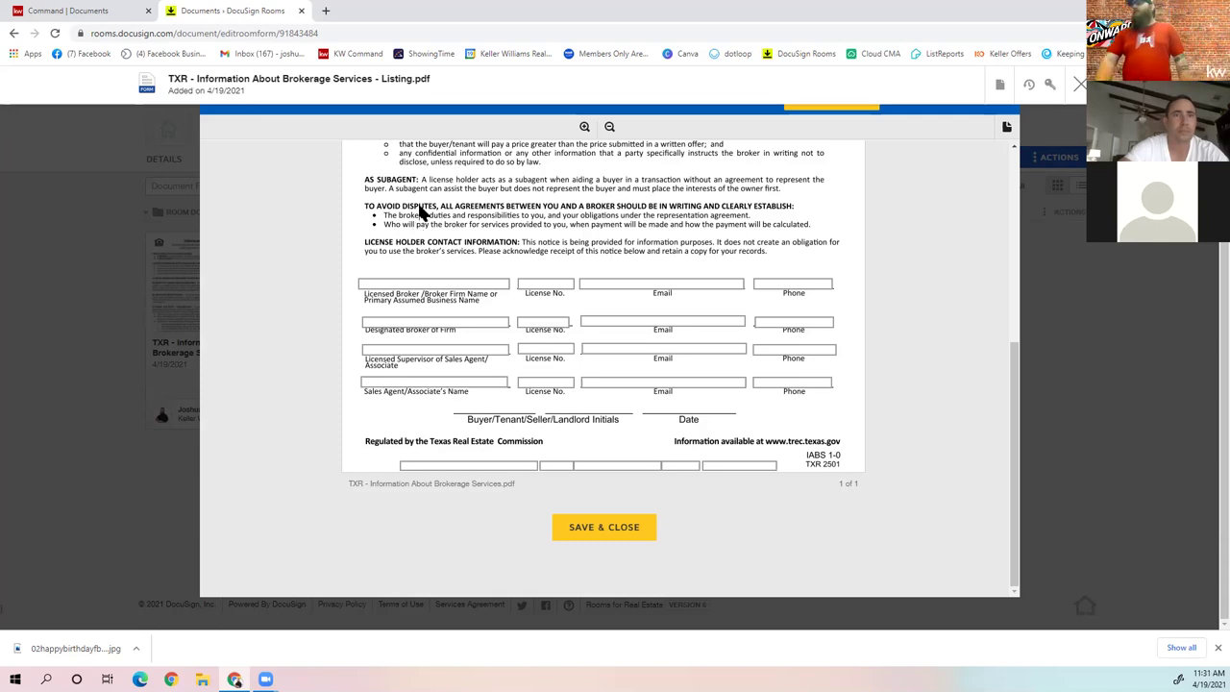
left_click(1080, 84)
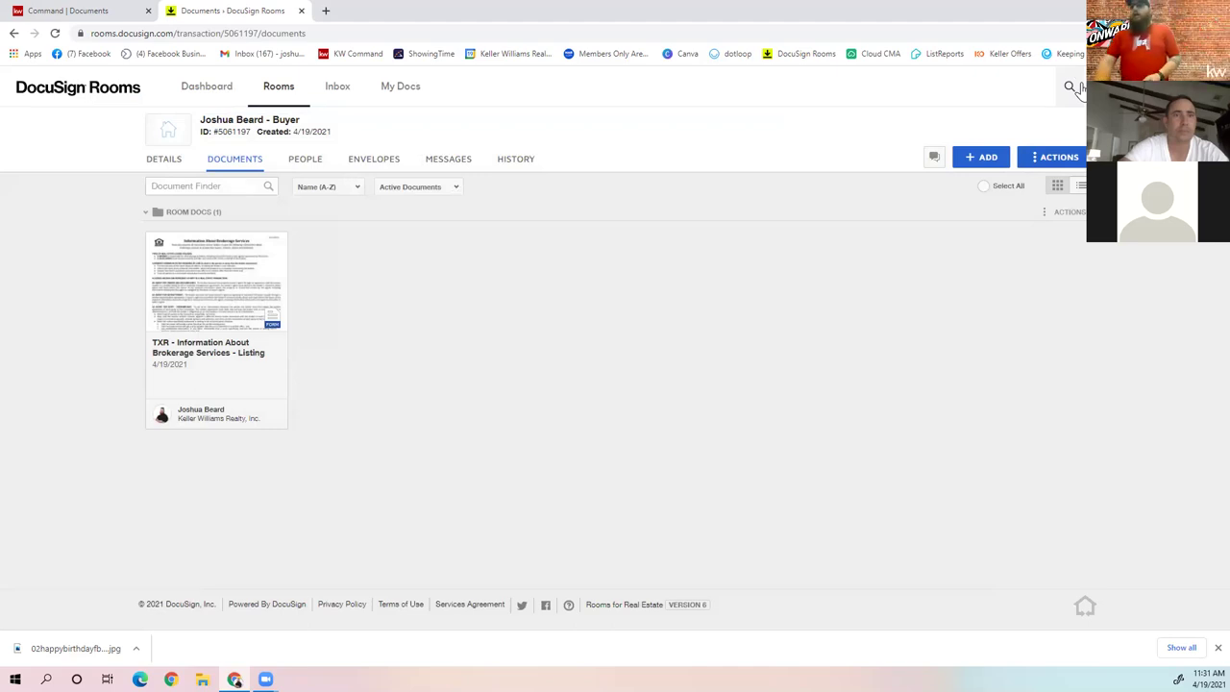
- Create a signing envelope from the Information About Brokerage Services form and view the additional sources for adding documents to it
left_click(155, 243)
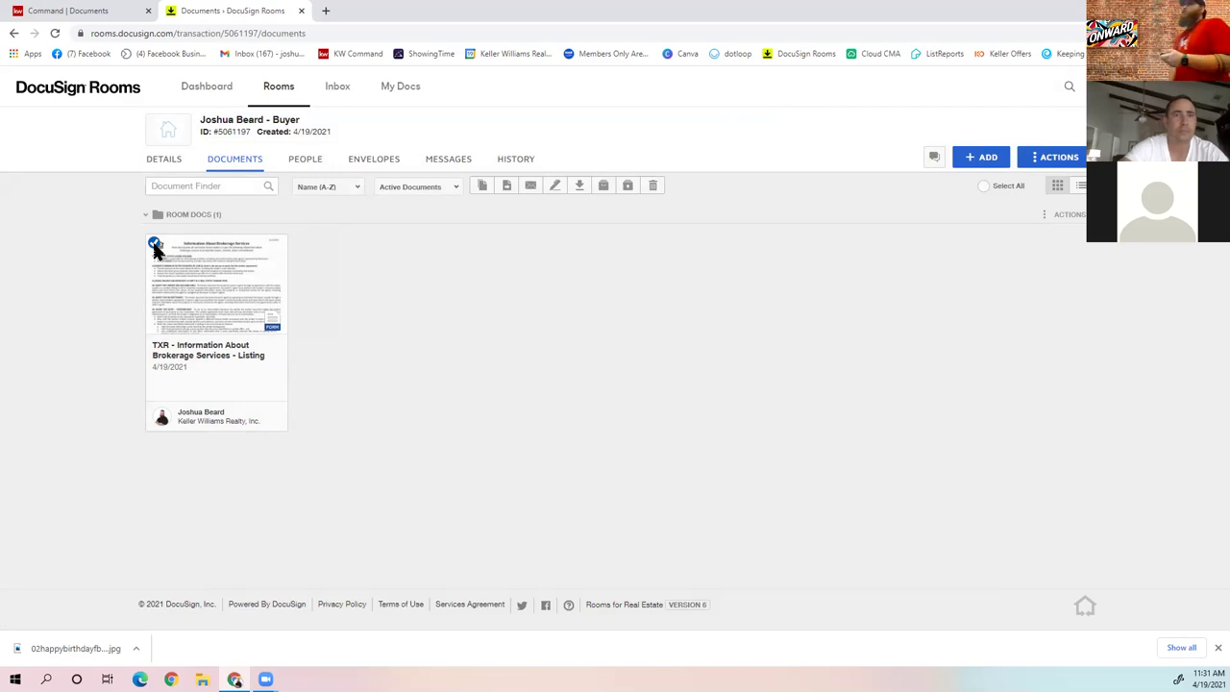
left_click(556, 188)
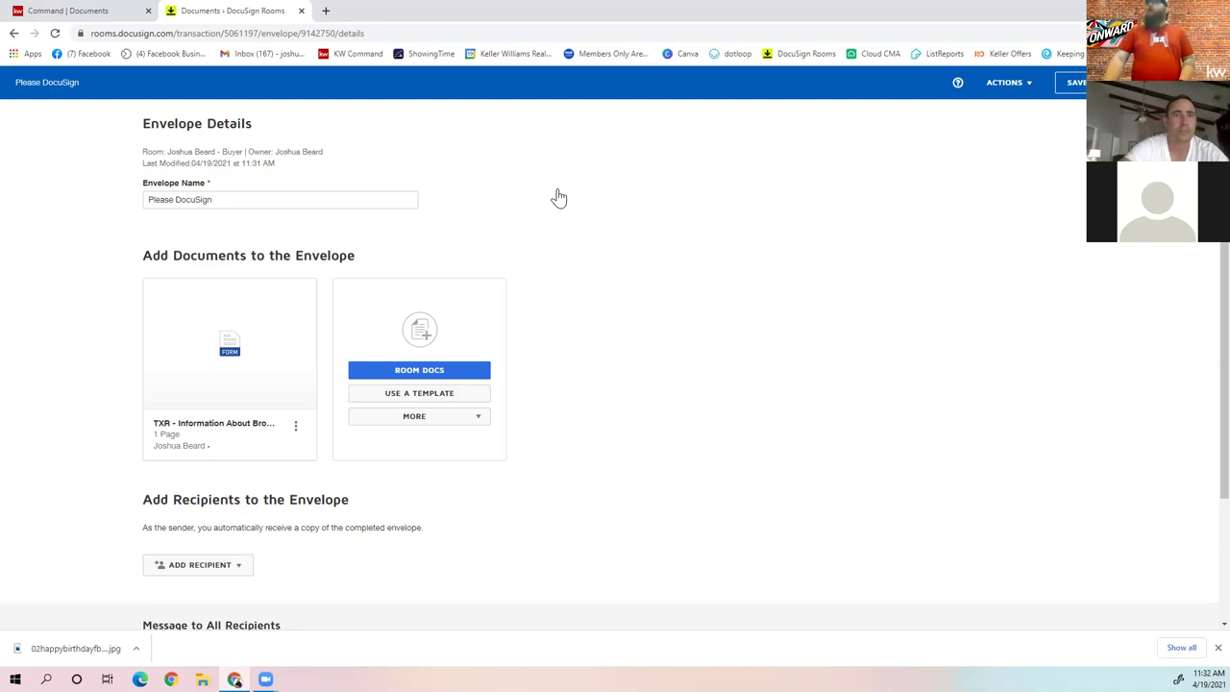
scroll(716, 263, "down", 3)
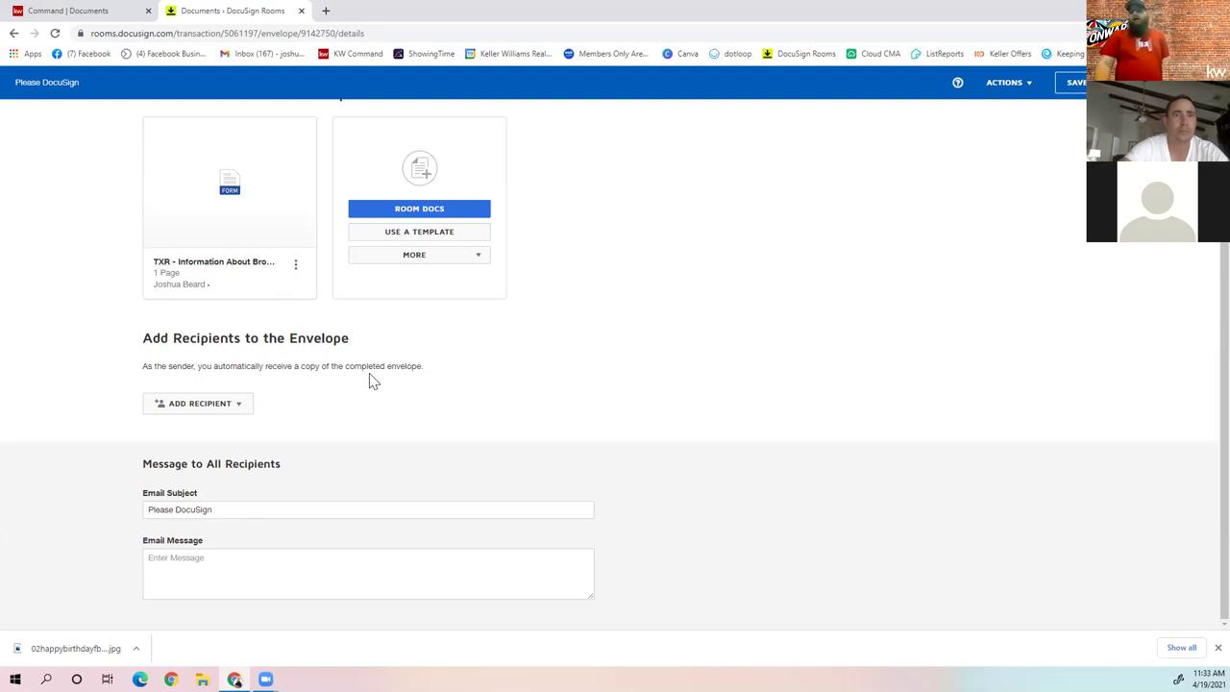
left_click(414, 266)
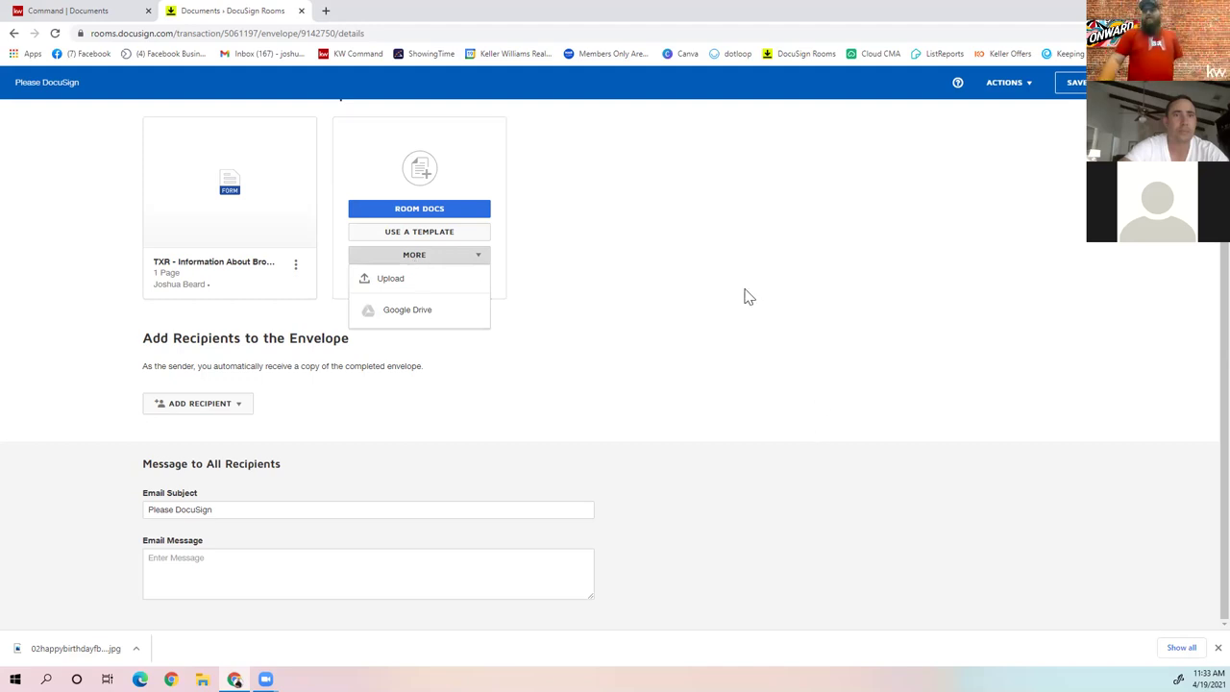
left_click(500, 157)
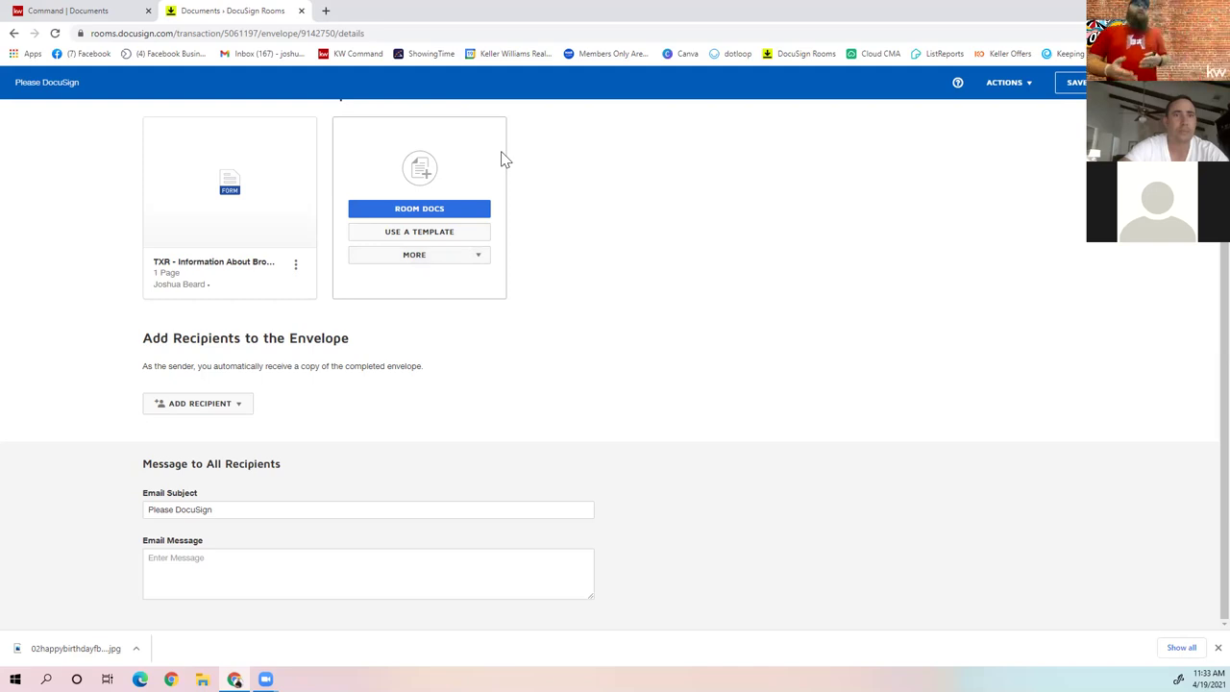
- Add the pre-tagged role Seller One to the envelope, assigning the available recipient with the Gmail address
left_click(231, 411)
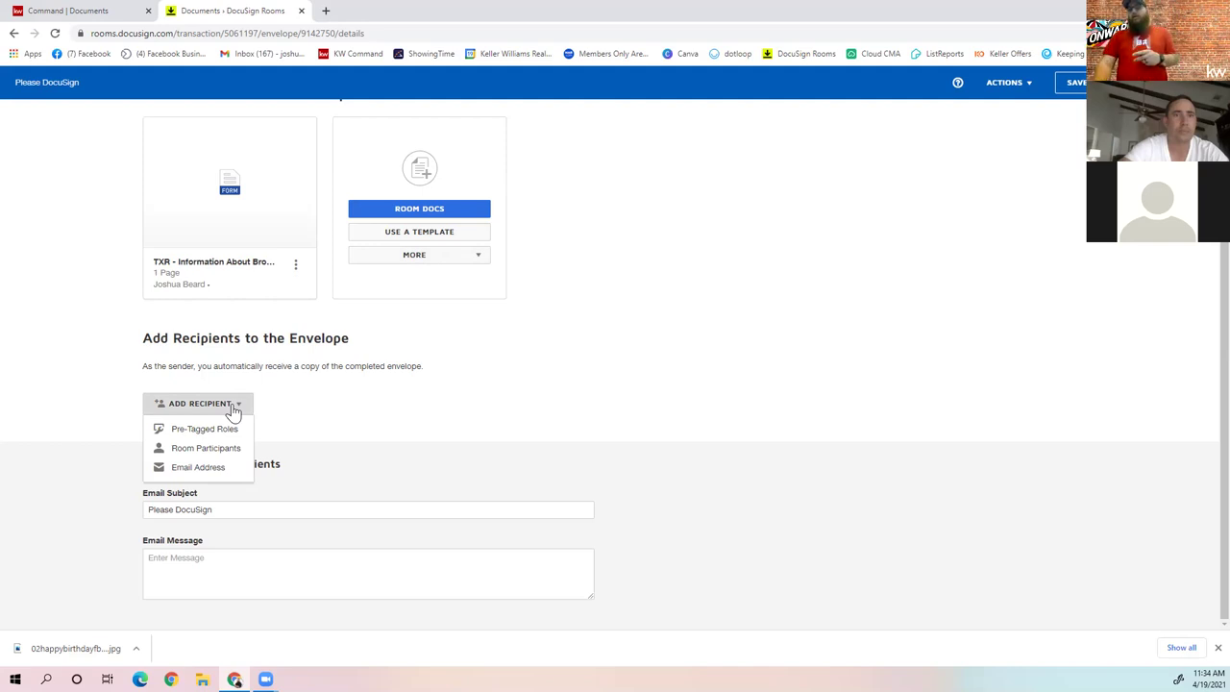
left_click(227, 431)
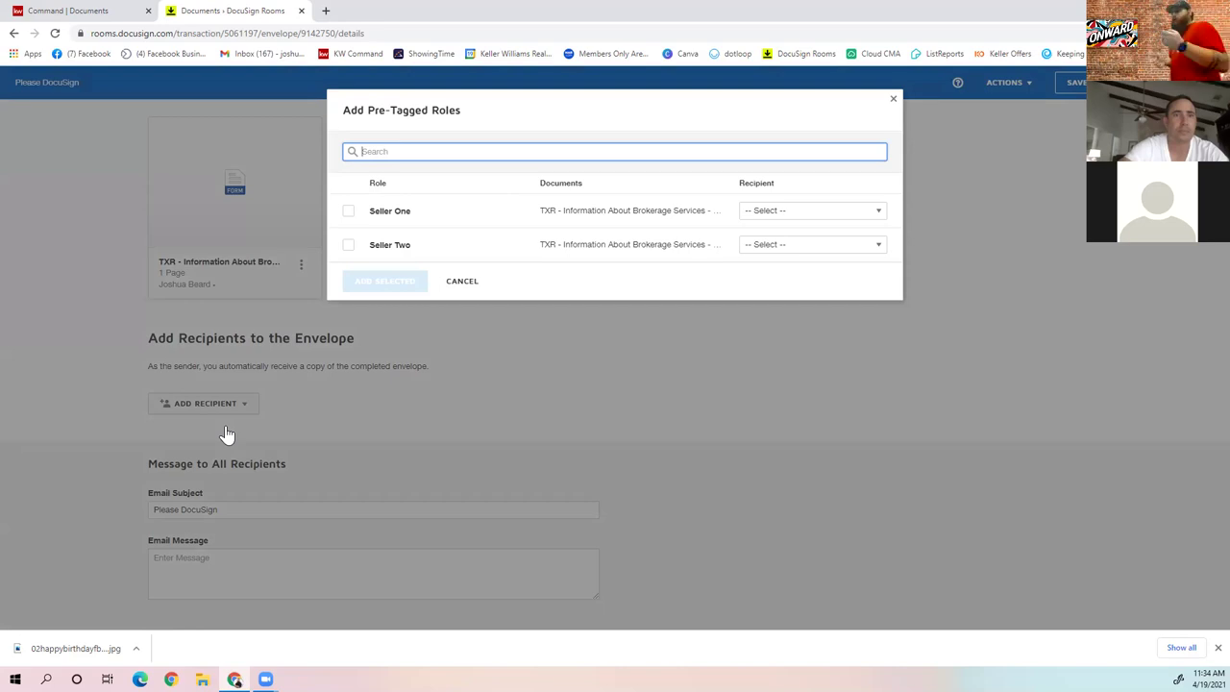
left_click(348, 215)
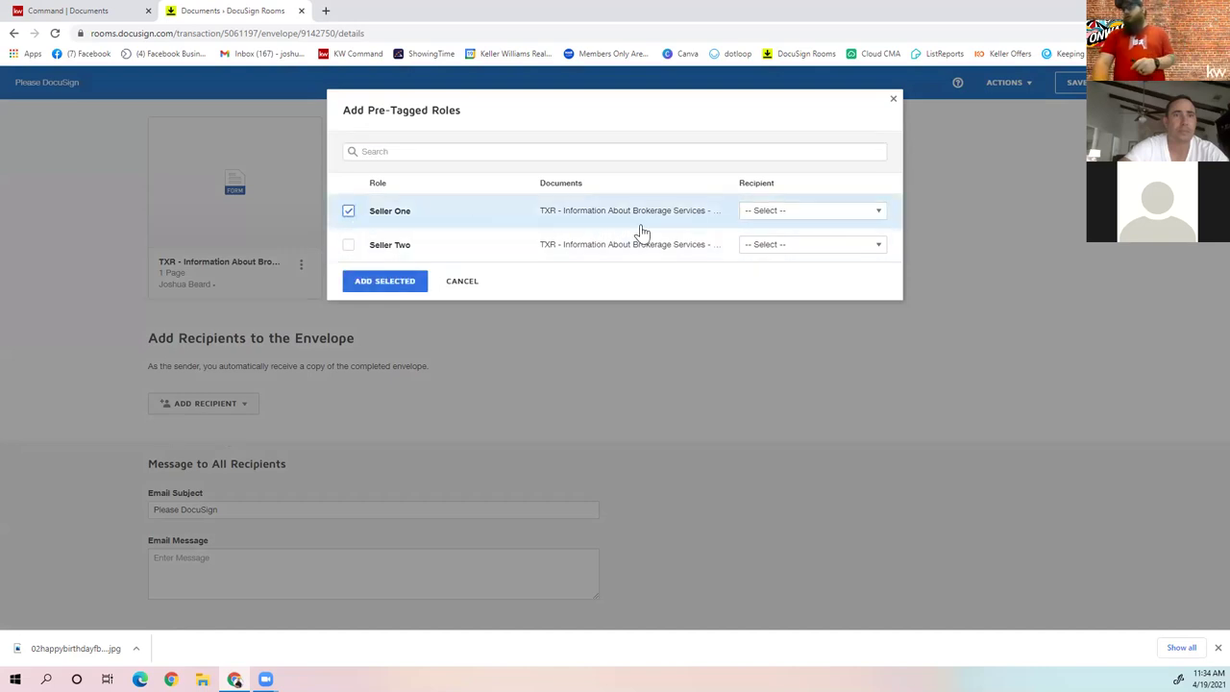
left_click(740, 216)
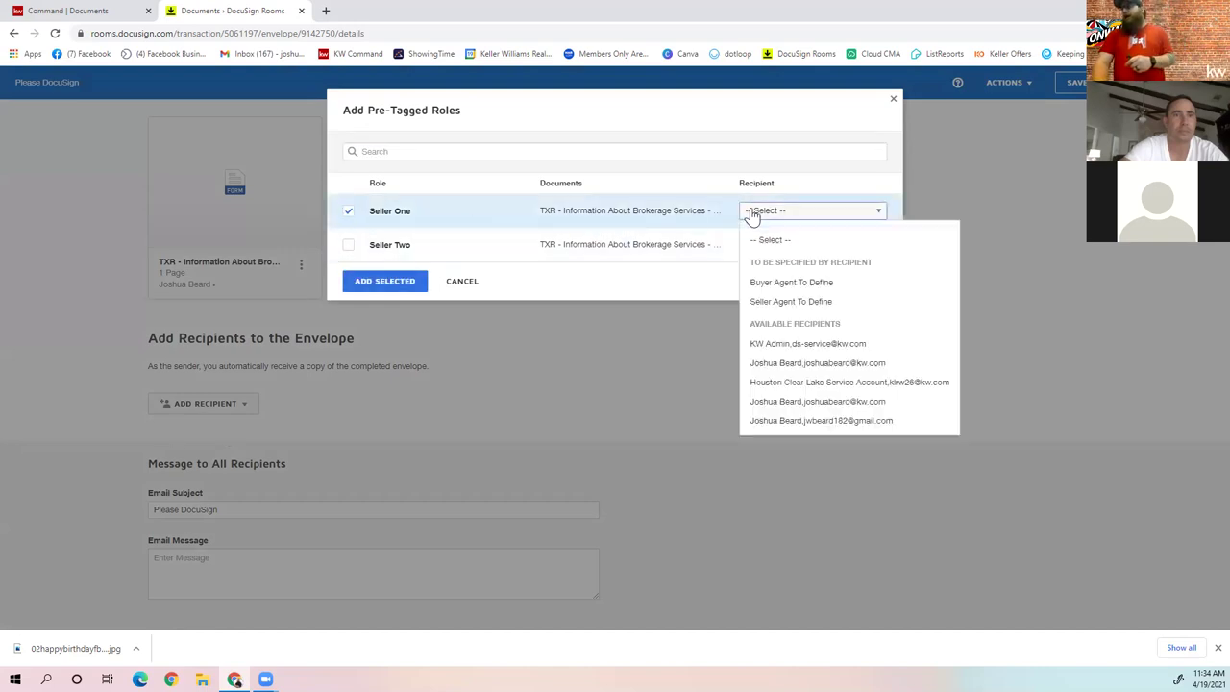
left_click(836, 423)
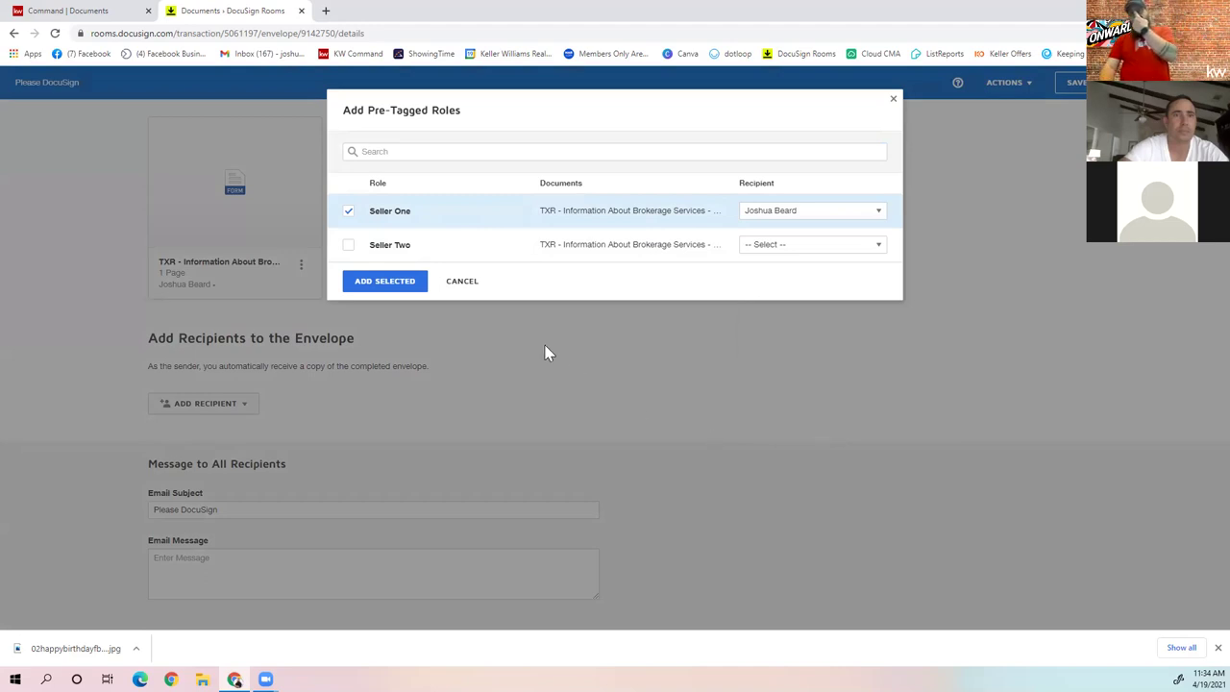
left_click(384, 280)
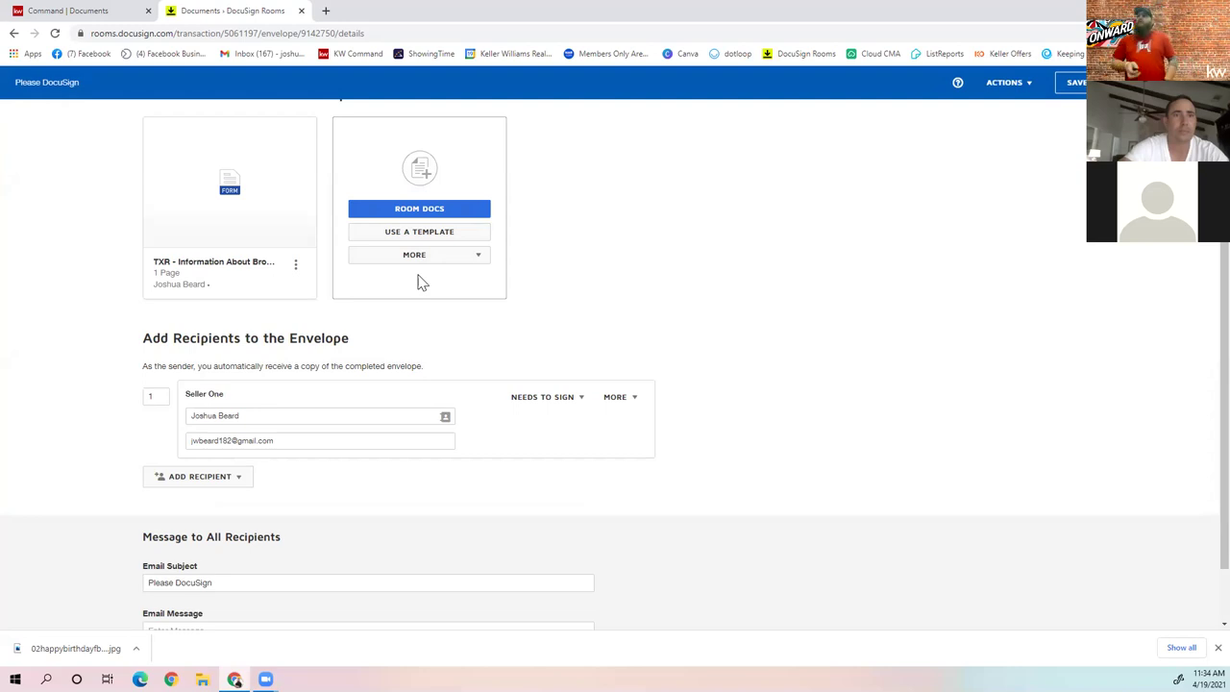
- View the options for adding another recipient, check the message section, and dismiss the downloads bar
left_click(177, 485)
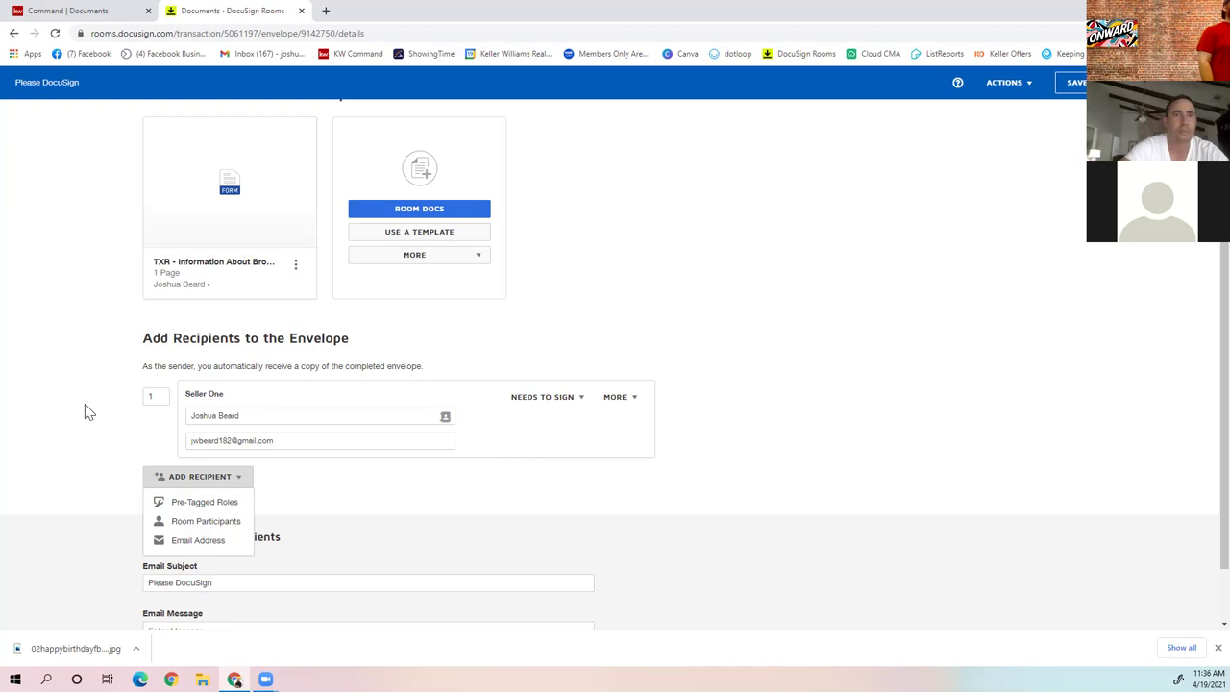
left_click(68, 433)
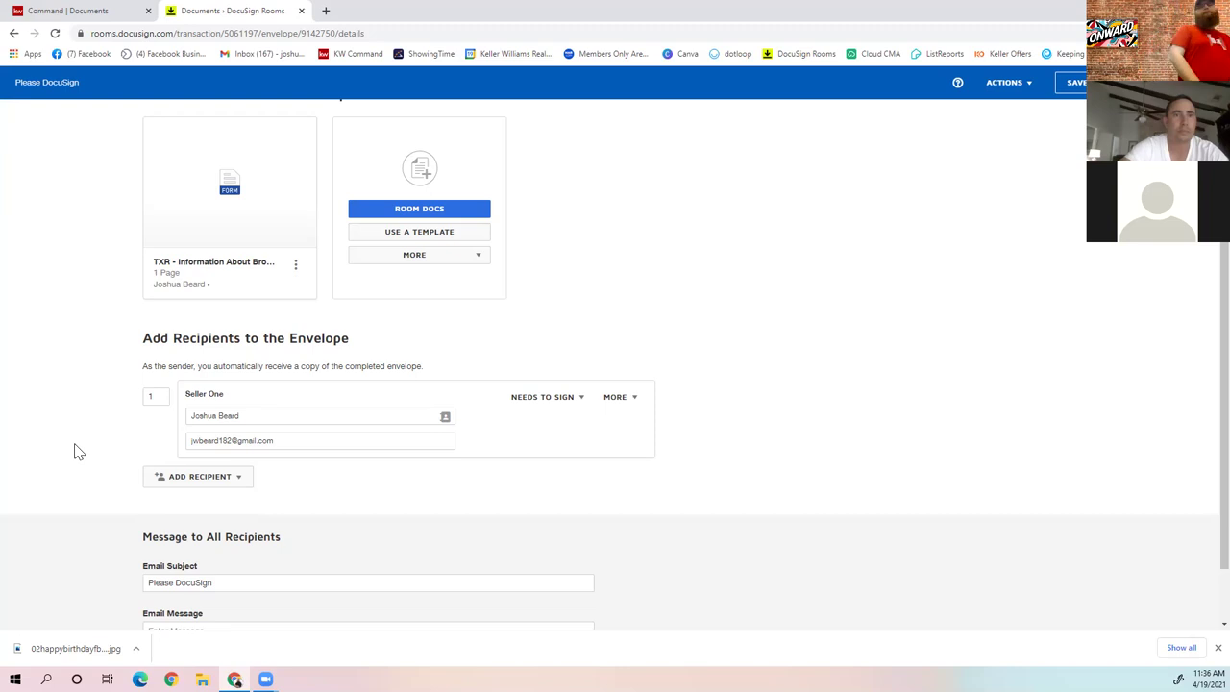
scroll(116, 417, "down", 1)
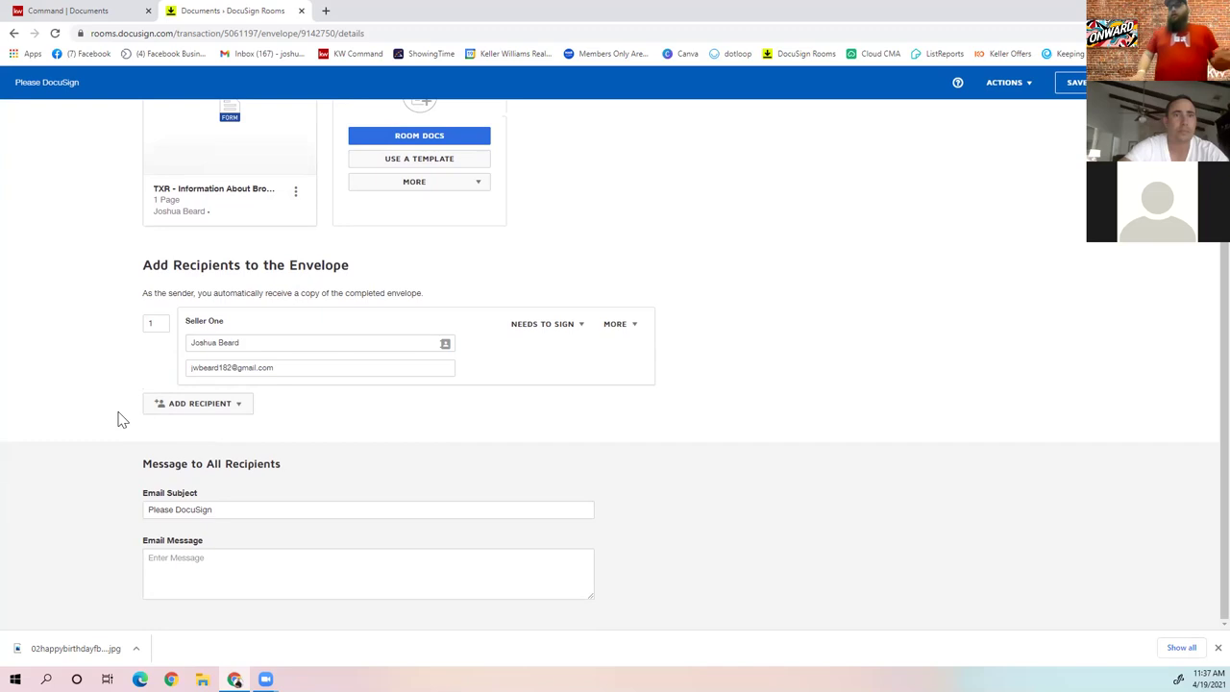
left_click(1218, 648)
scroll(453, 568, "up", 1)
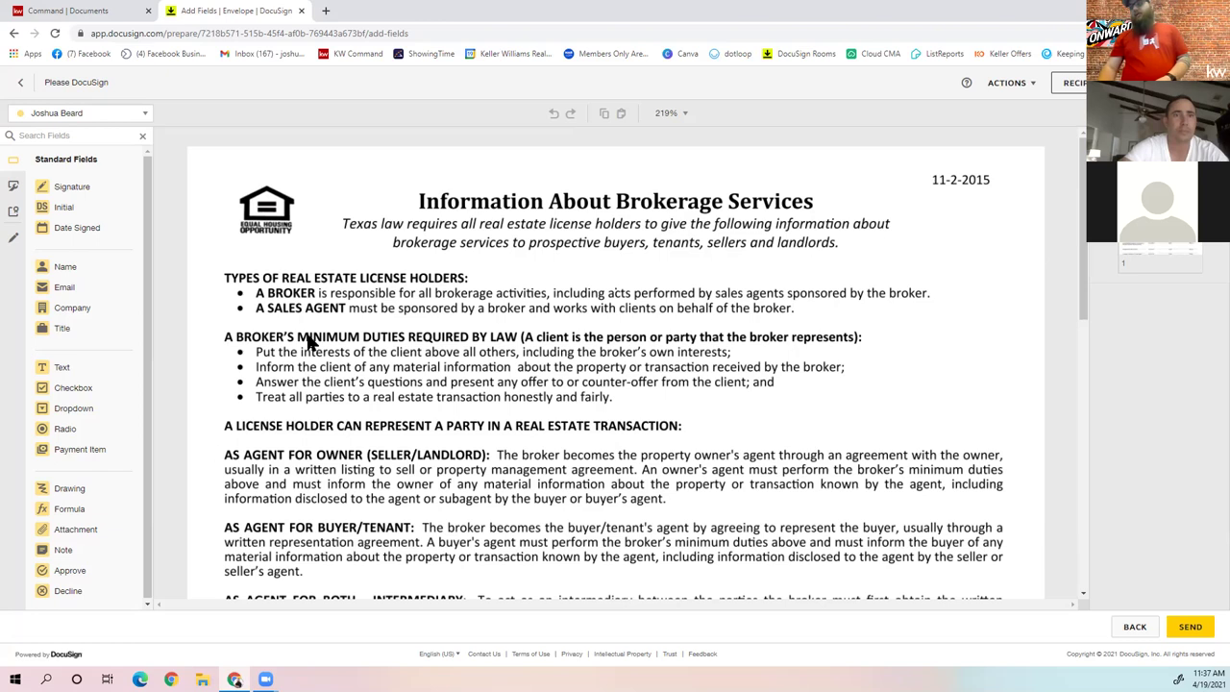
- Place a Text field above the Licensed Broker line and a Checkbox field beside it, and delete both
scroll(207, 353, "down", 5)
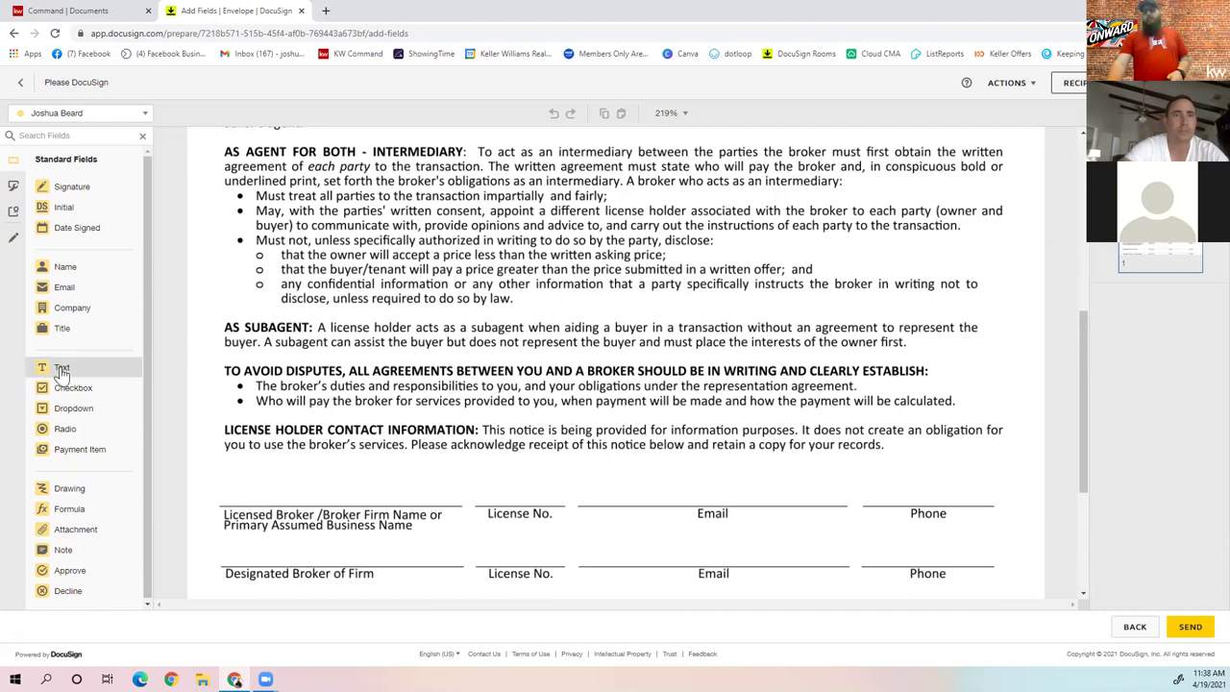
left_click_drag(62, 372, 222, 487)
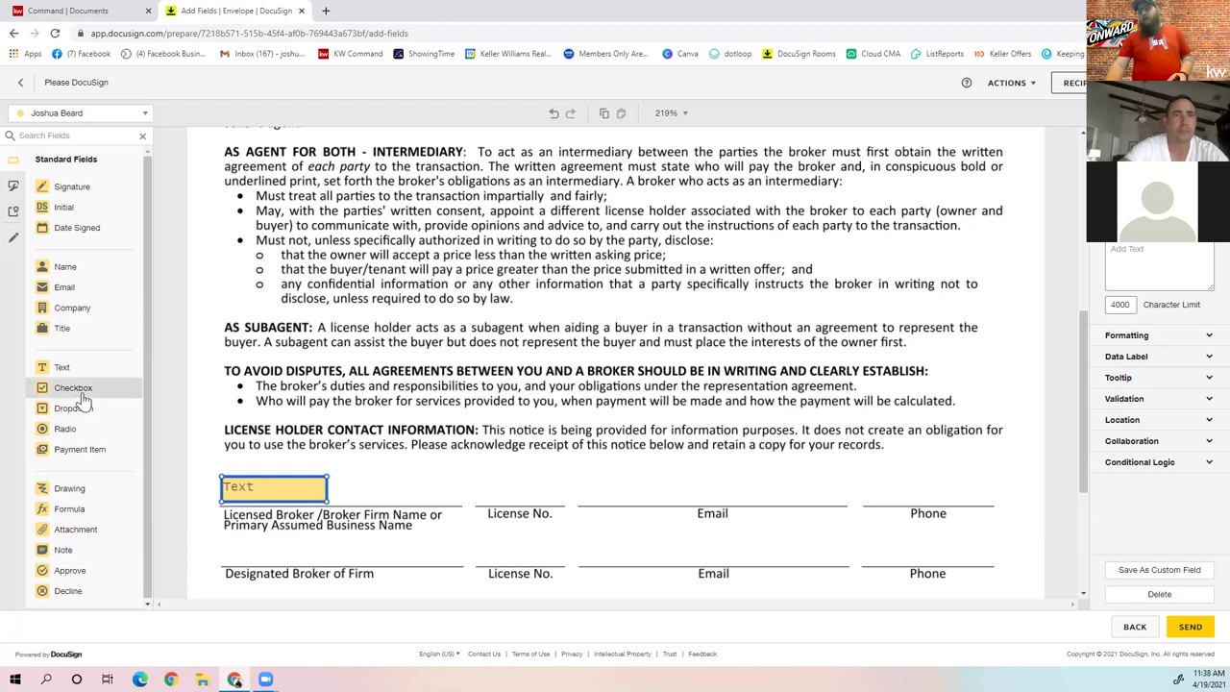
left_click_drag(82, 402, 418, 466)
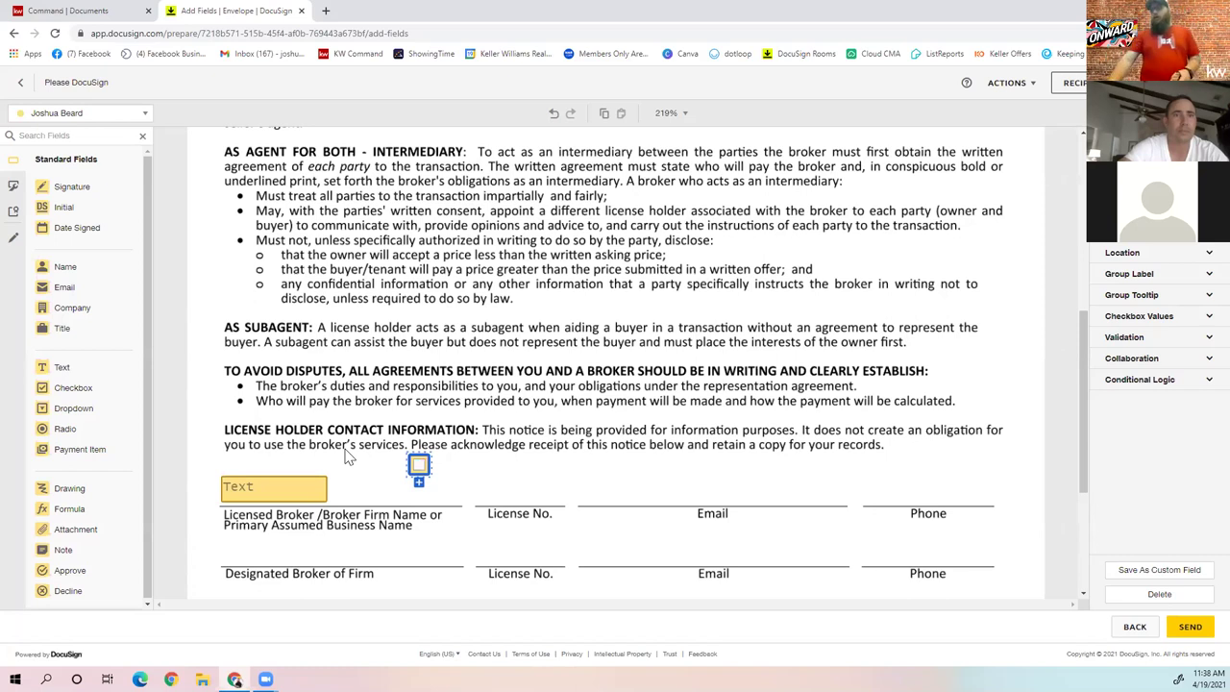
left_click(269, 489)
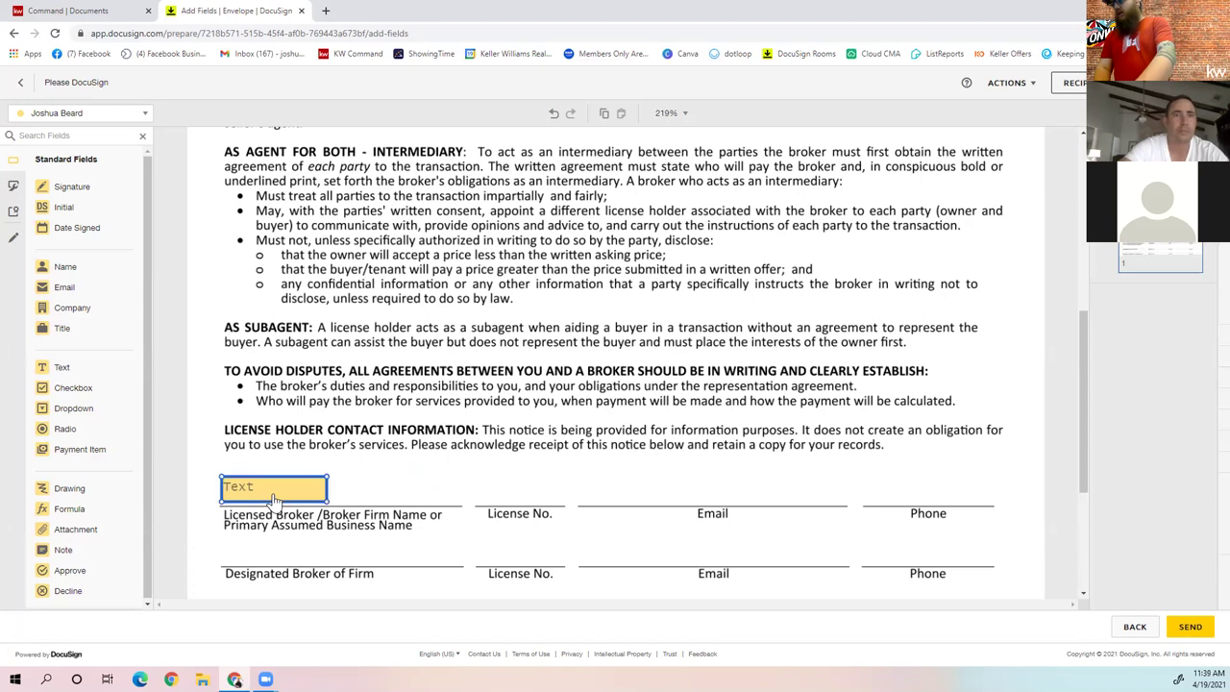
key("Delete")
- Examine the pre-placed Initial and Date Signed fields at the end of the form and look over its text
scroll(318, 459, "down", 3)
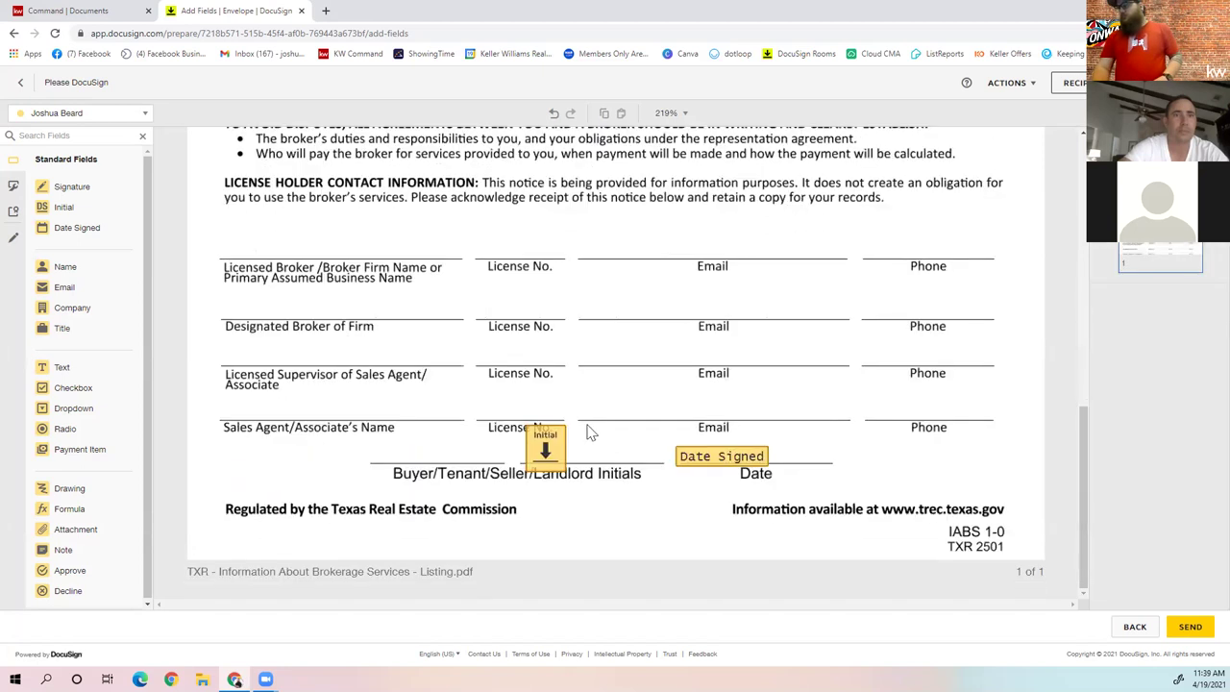
scroll(587, 432, "up", 6)
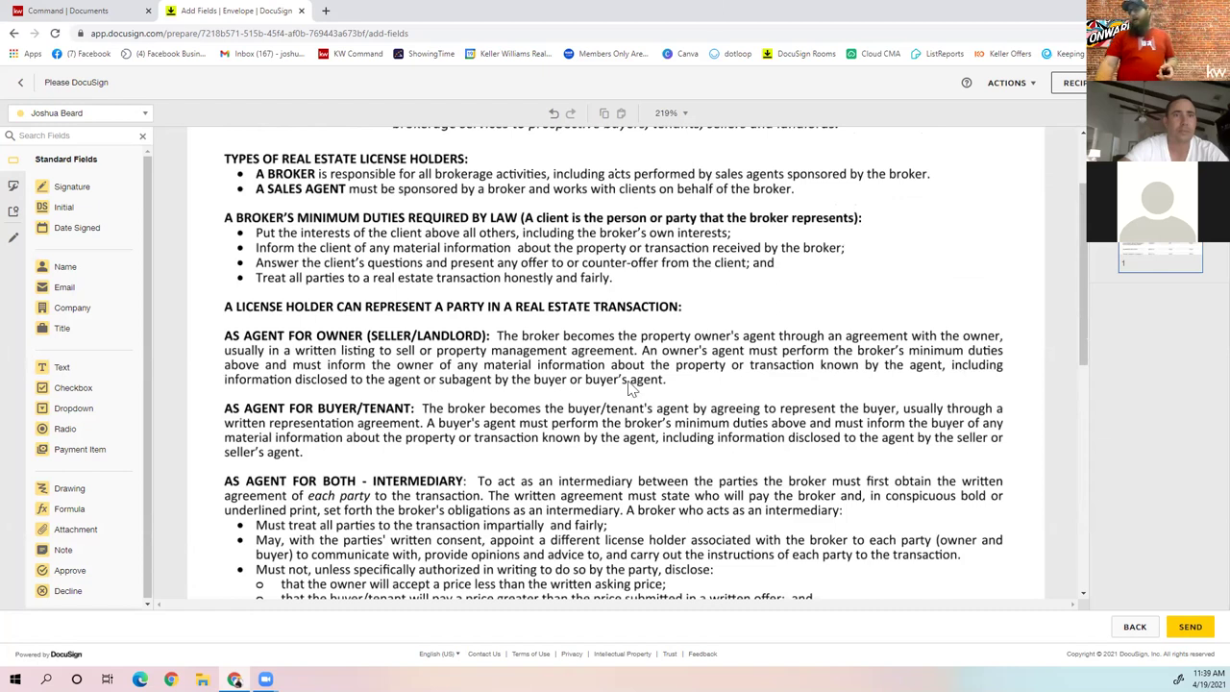
scroll(616, 400, "down", 10)
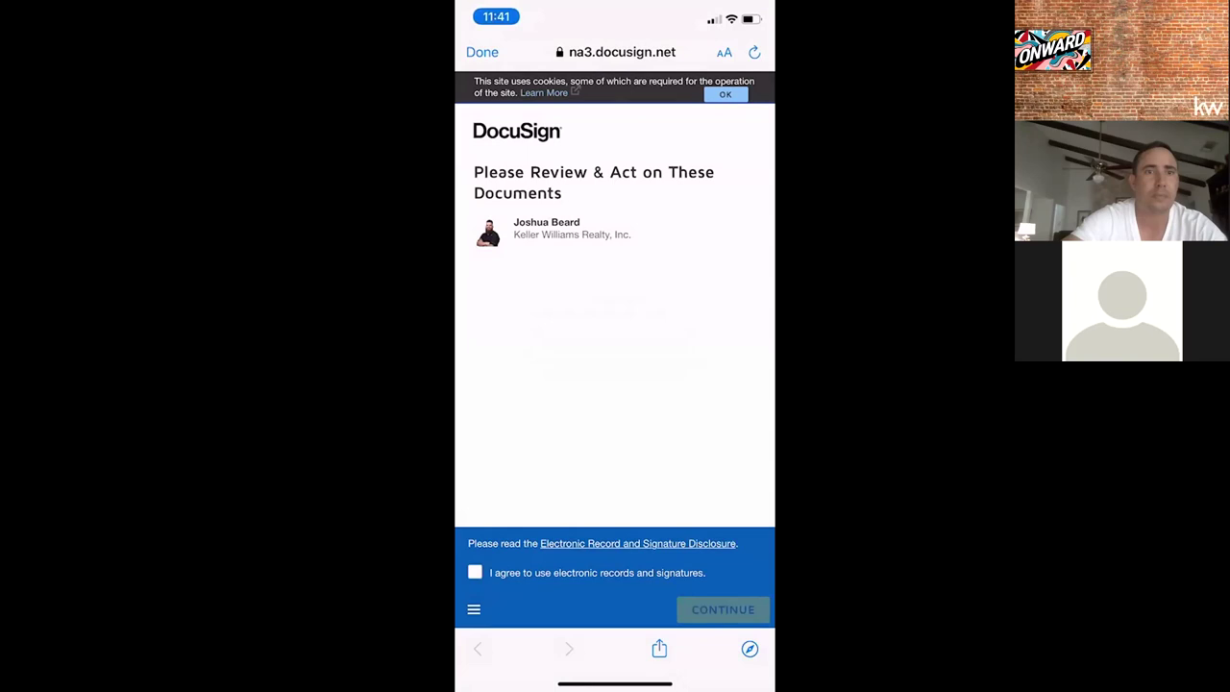
- On the recipient's phone, agree to use electronic records and signatures, continue to the document, and dismiss the mobile-friendly notice
left_click(475, 572)
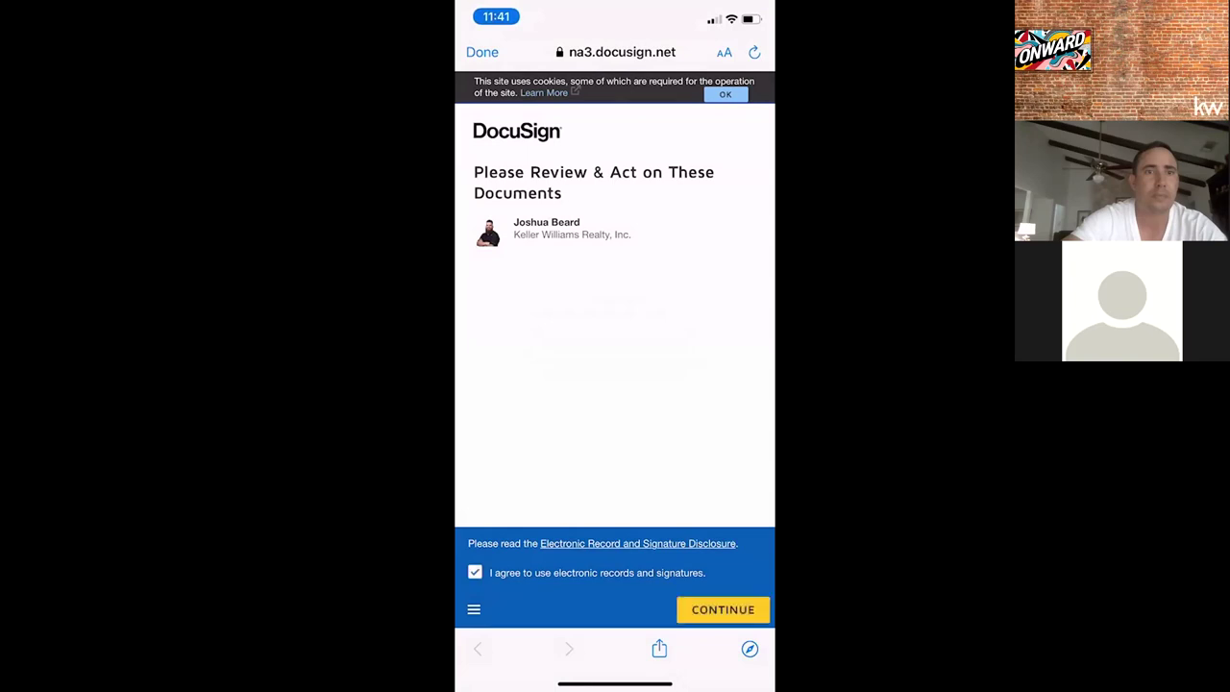
left_click(723, 609)
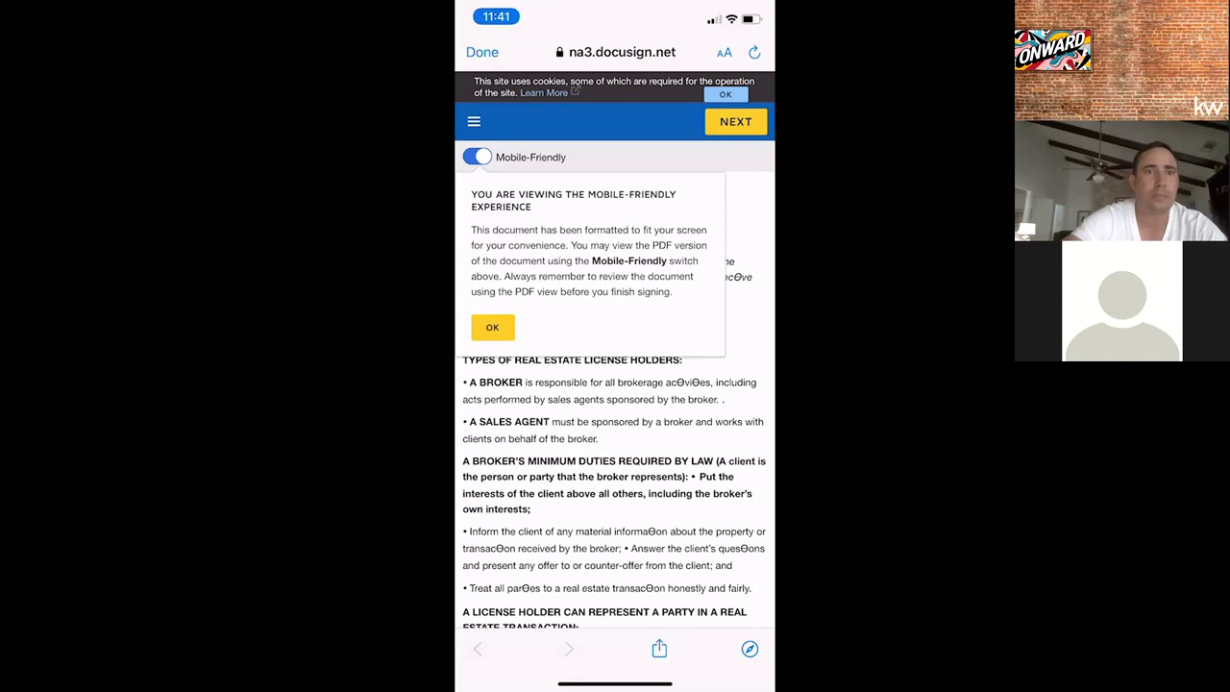
left_click(492, 327)
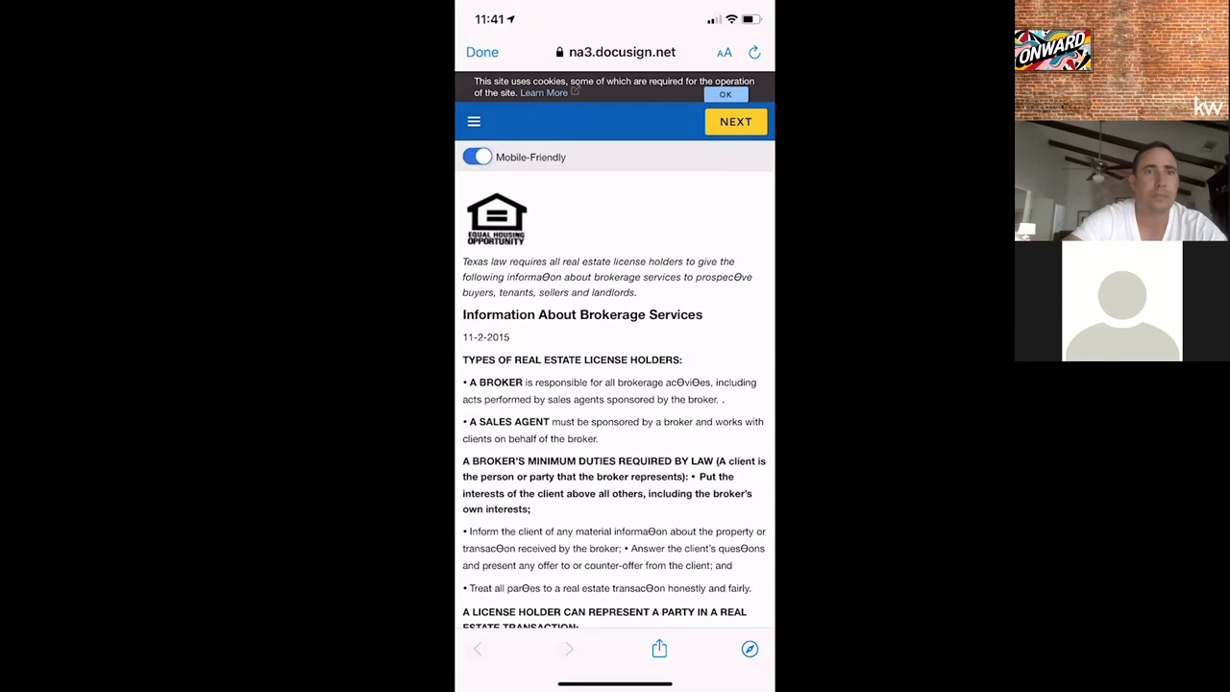
- Draw and adopt initials in the required initial field at the end of the form, and complete the signing
scroll(615, 385, "down", 5)
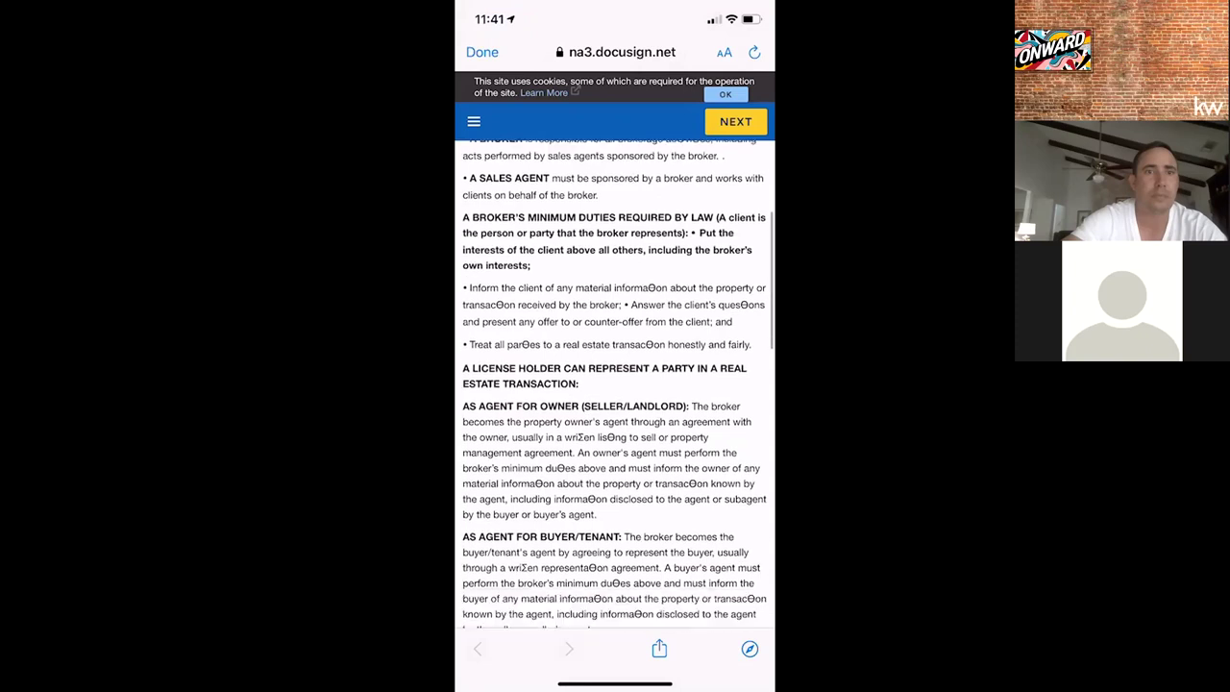
scroll(614, 384, "down", 8)
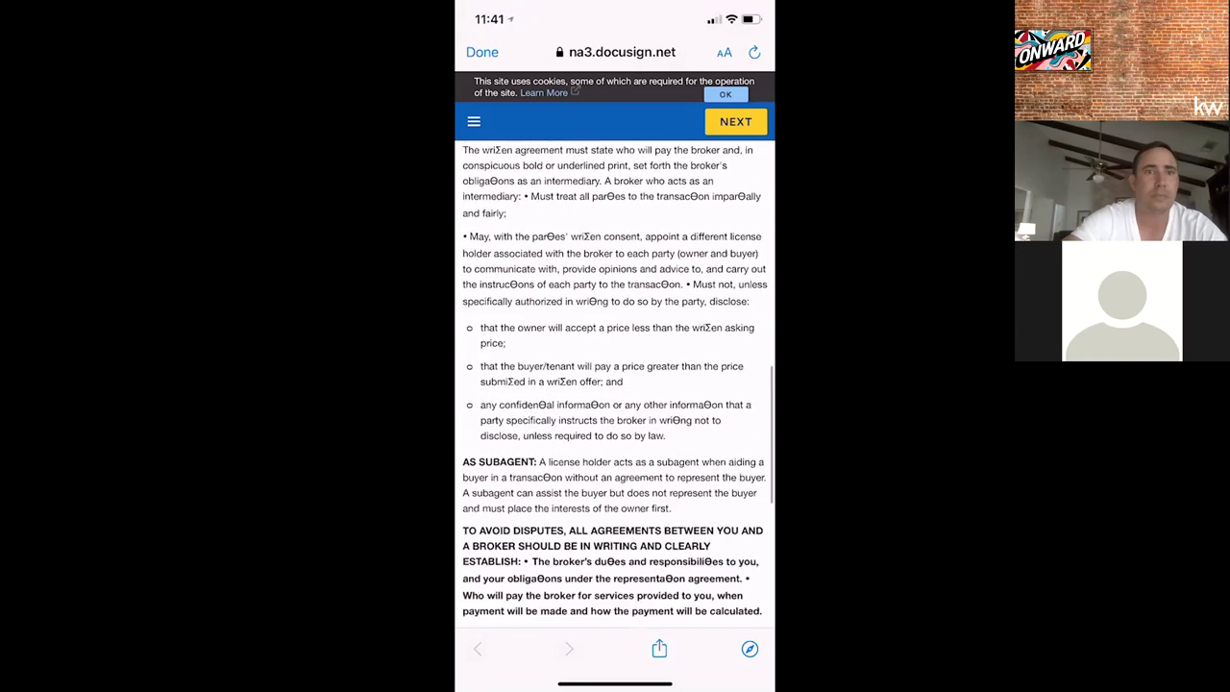
scroll(615, 384, "down", 8)
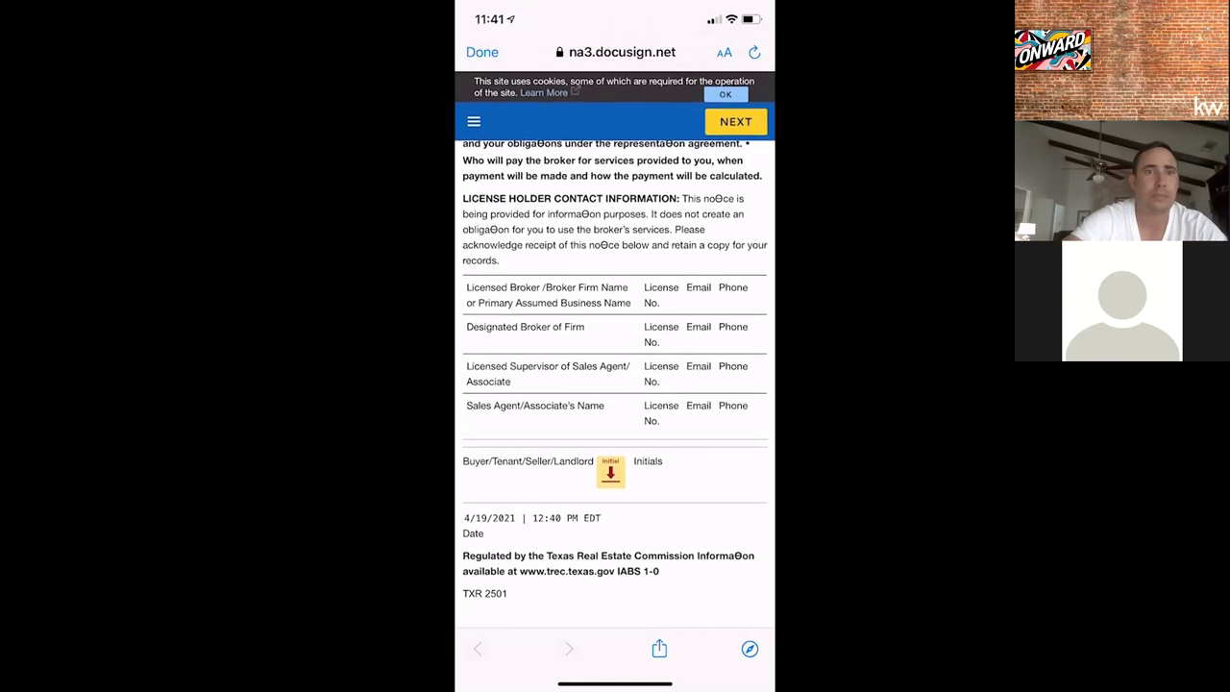
left_click(736, 121)
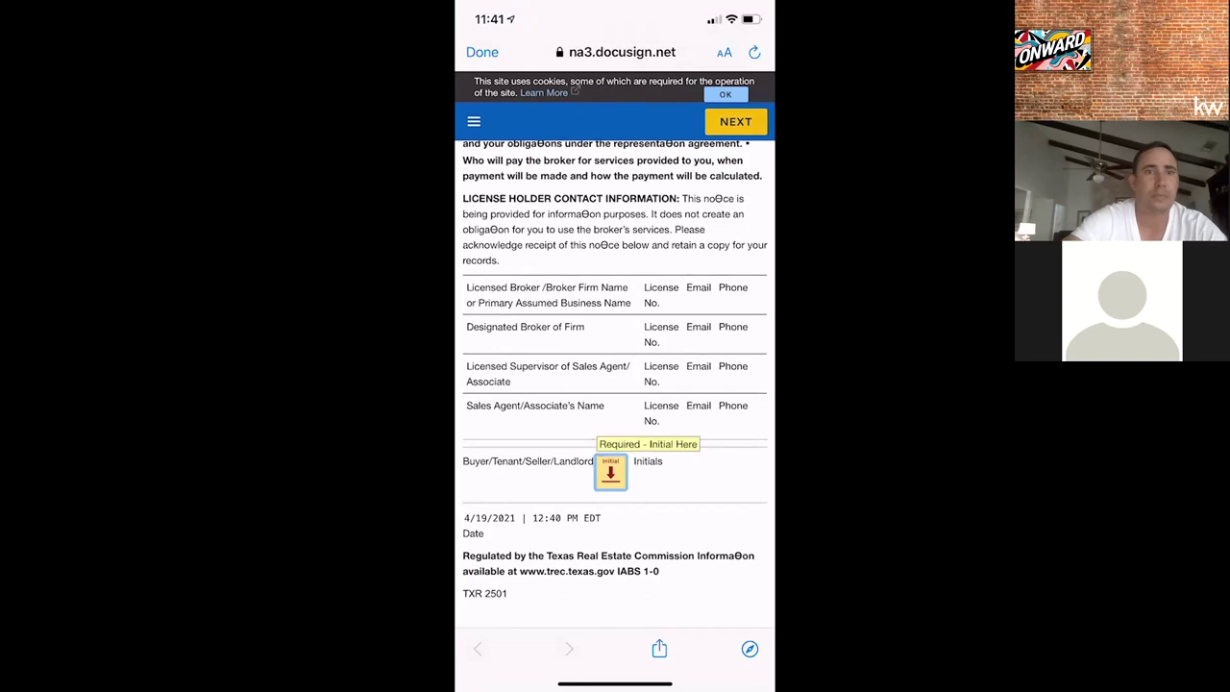
left_click(610, 471)
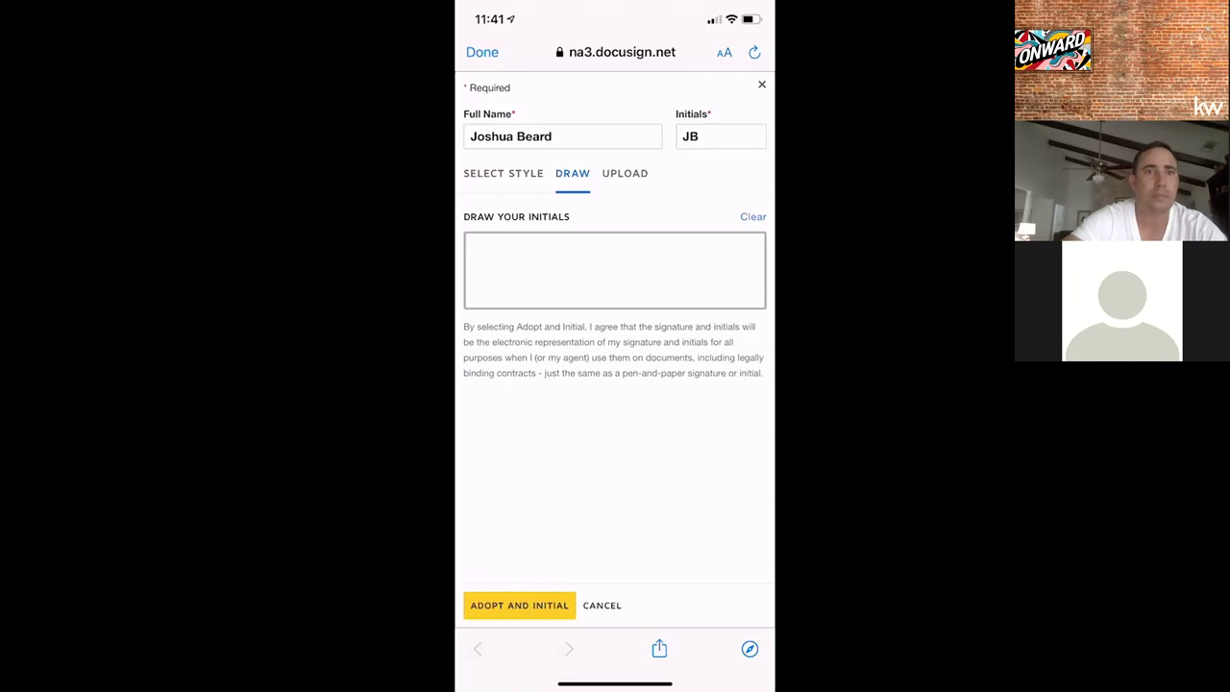
mouse_move(507, 260)
left_mouse_down()
mouse_move(513, 305)
mouse_move(538, 284)
mouse_move(705, 262)
left_mouse_up()
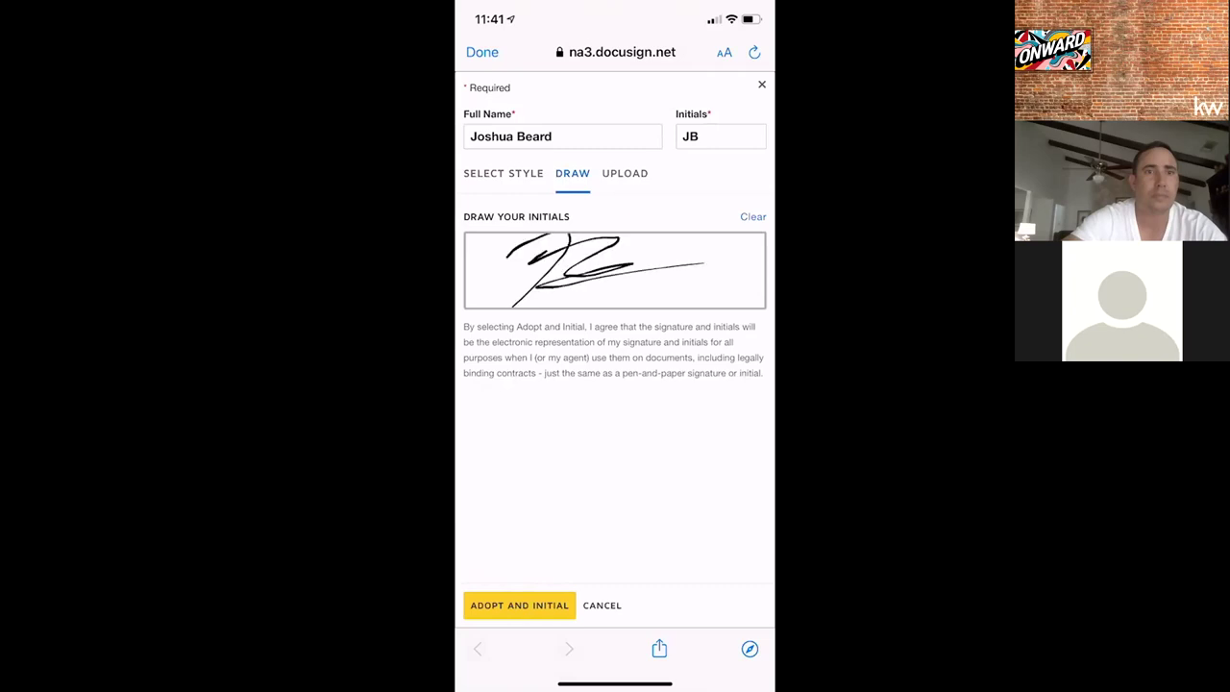
left_click(519, 606)
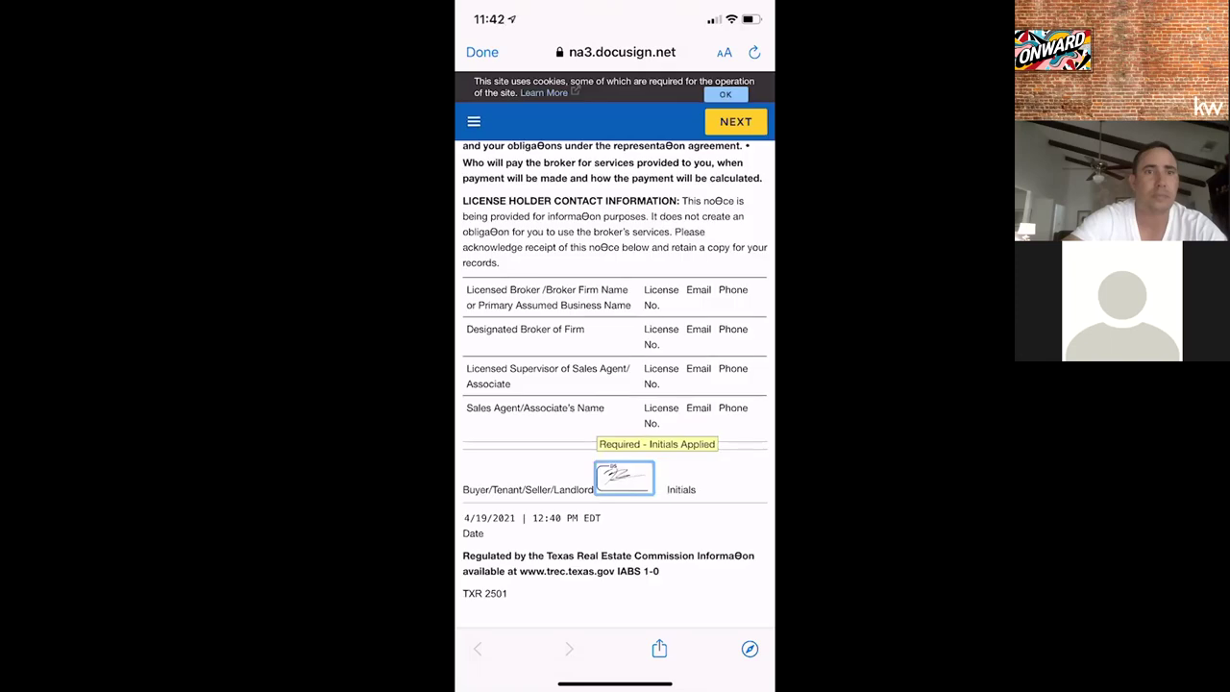
left_click(735, 121)
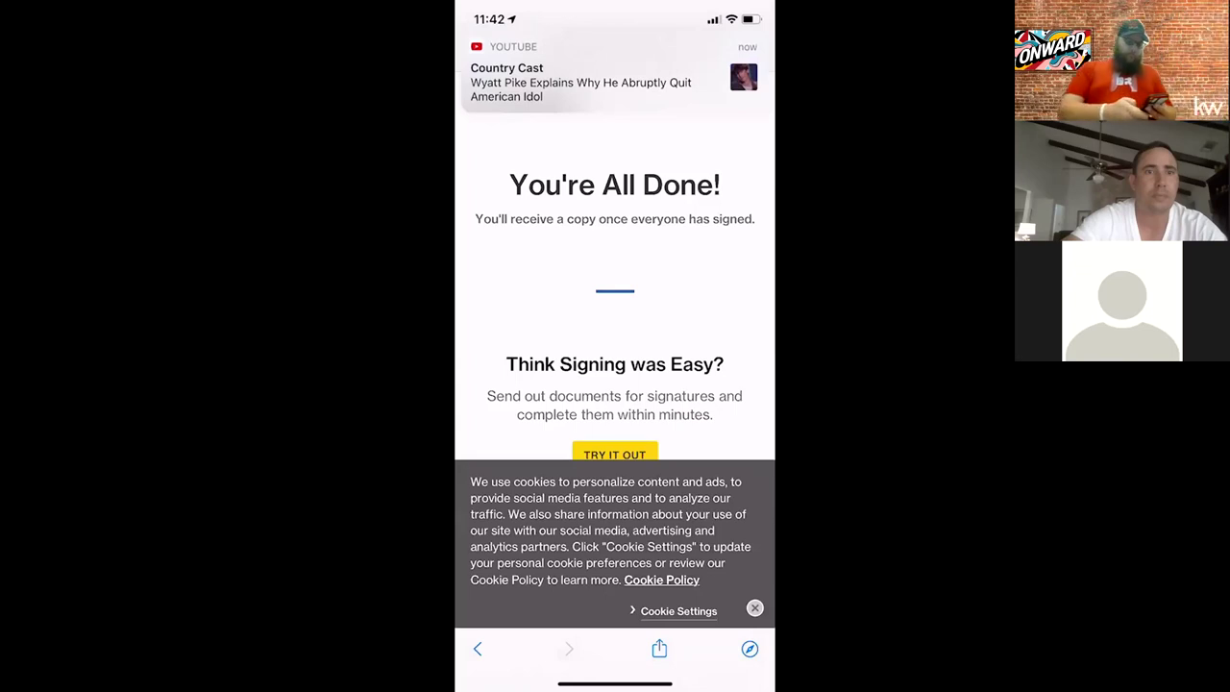
- Stop mirroring the phone screen and refresh the room's envelopes in DocuSign Rooms to update the signing status
left_click_drag(749, 5, 740, 288)
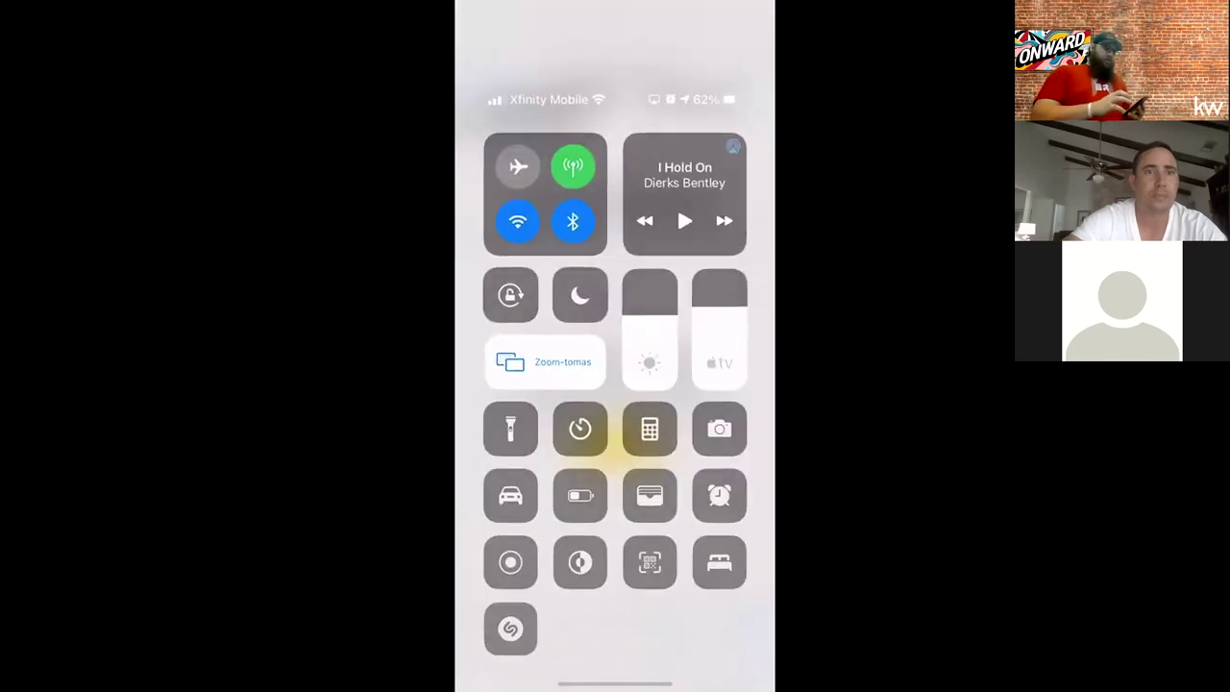
left_click(544, 358)
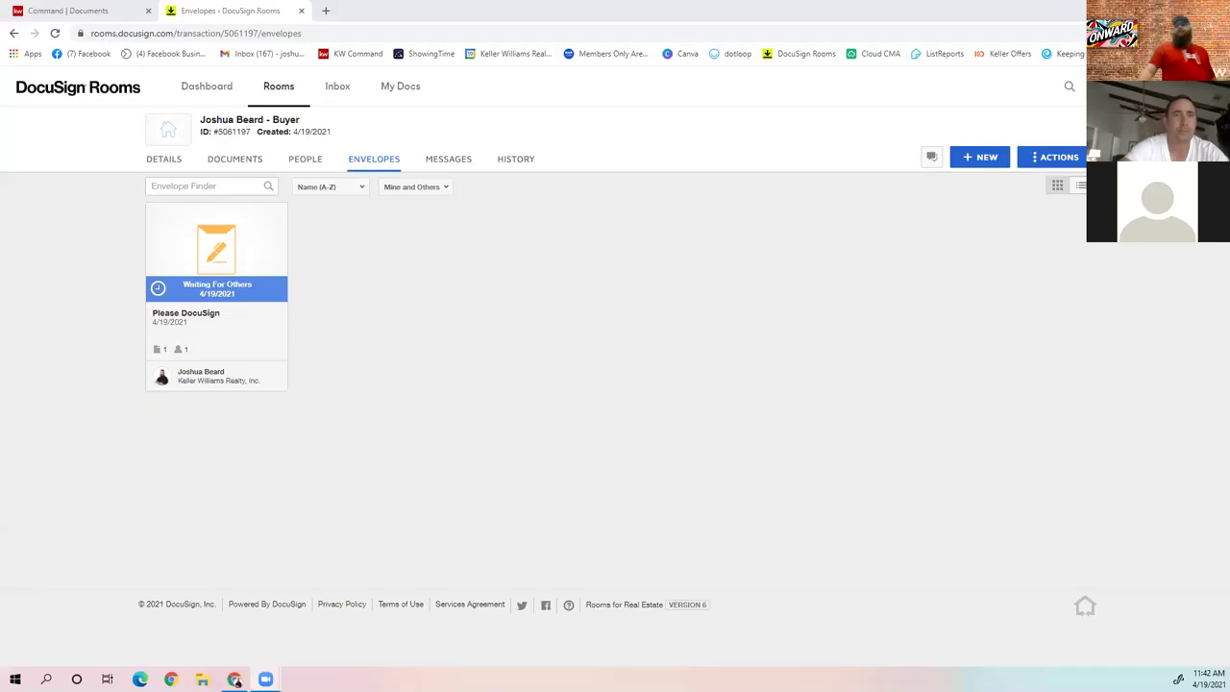
left_click(55, 33)
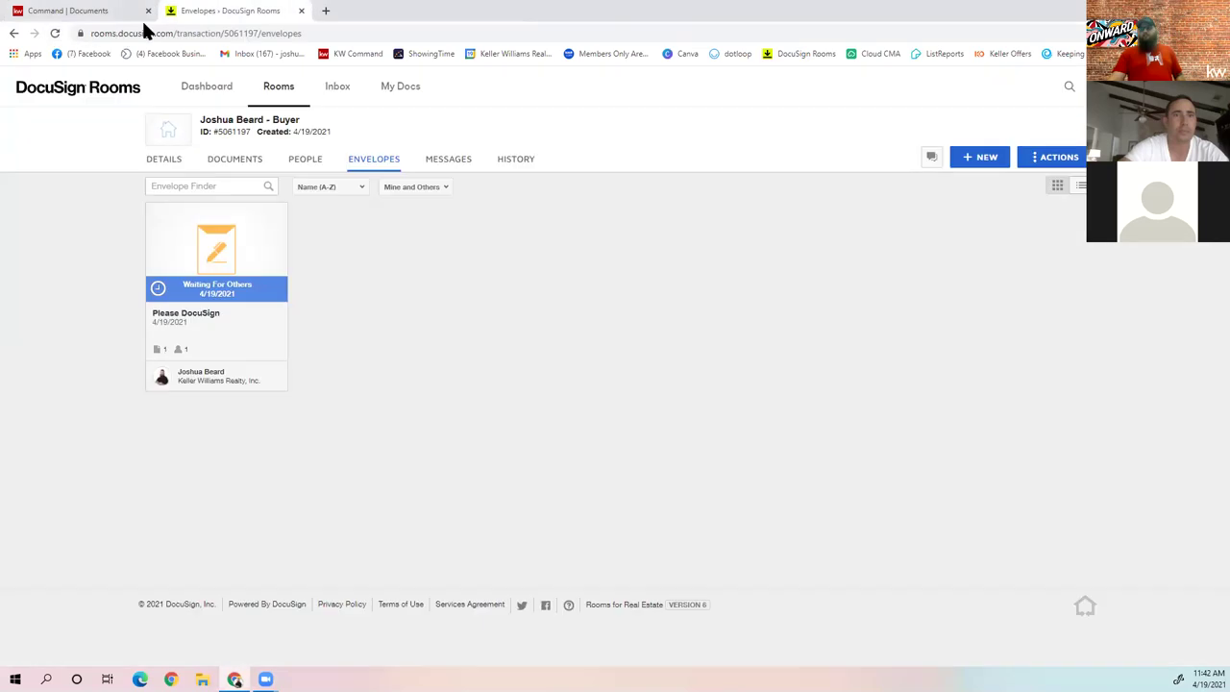
left_click(55, 34)
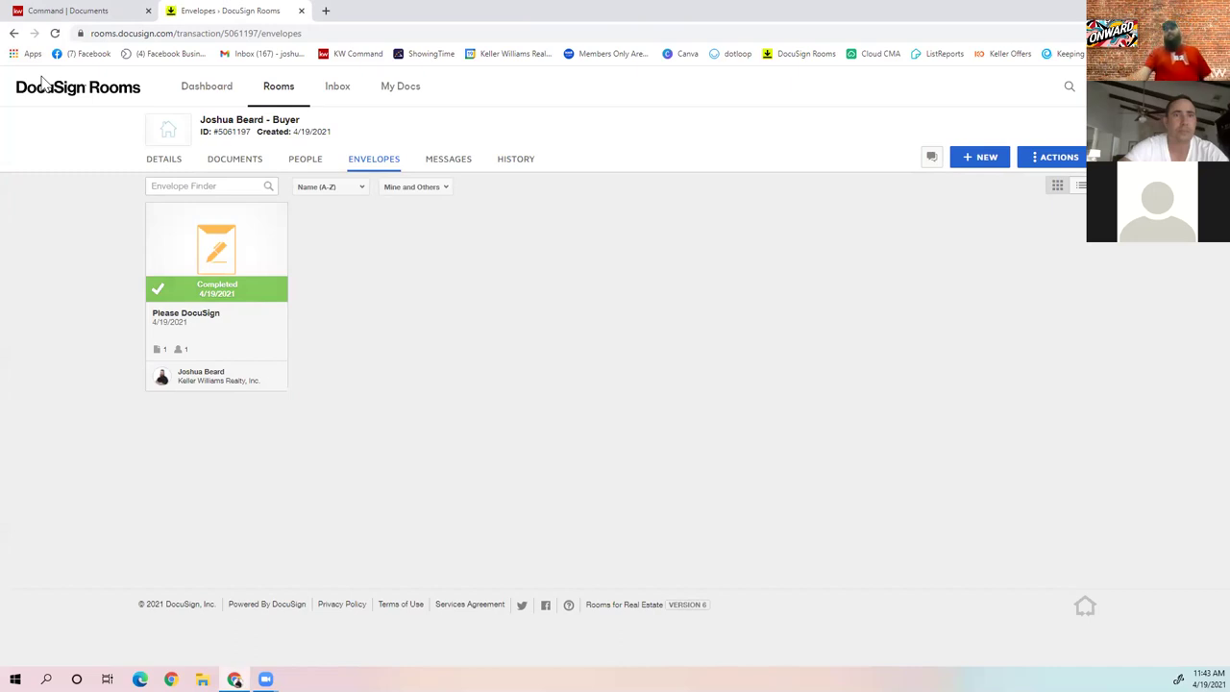
- In the room's documents, archive "Certification - Please DocuSign" and the unsigned "TXR - Information About Brokerage Services - Listing" form
left_click(239, 160)
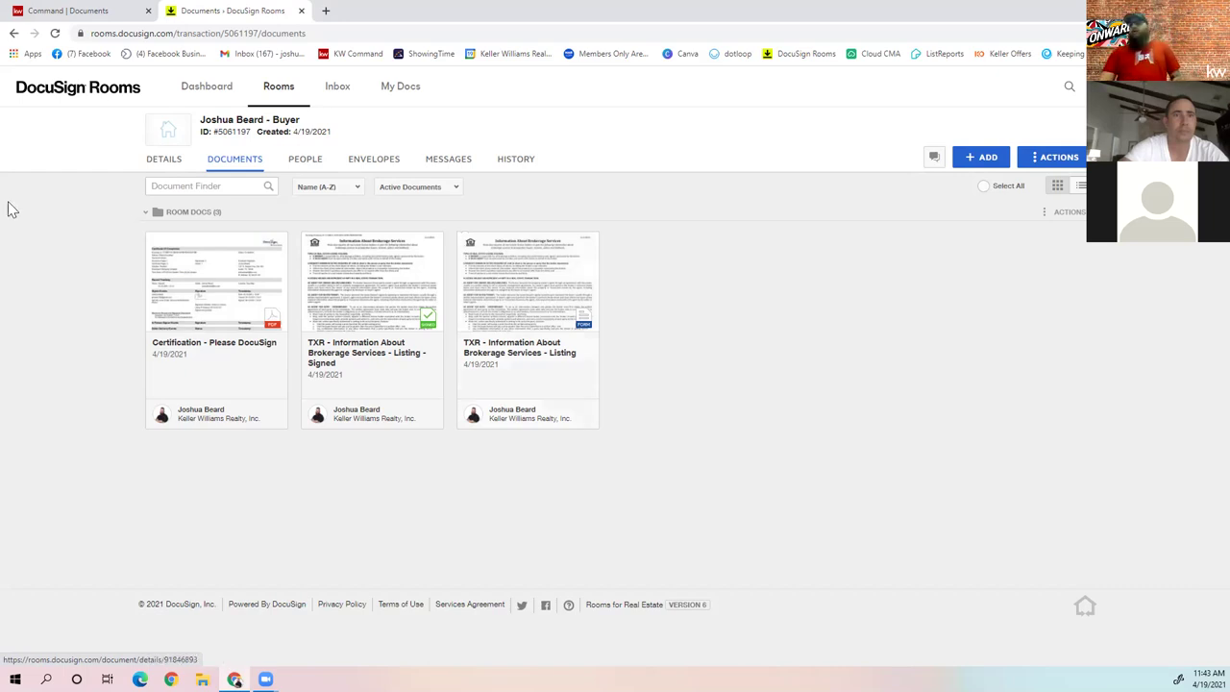
left_click(155, 242)
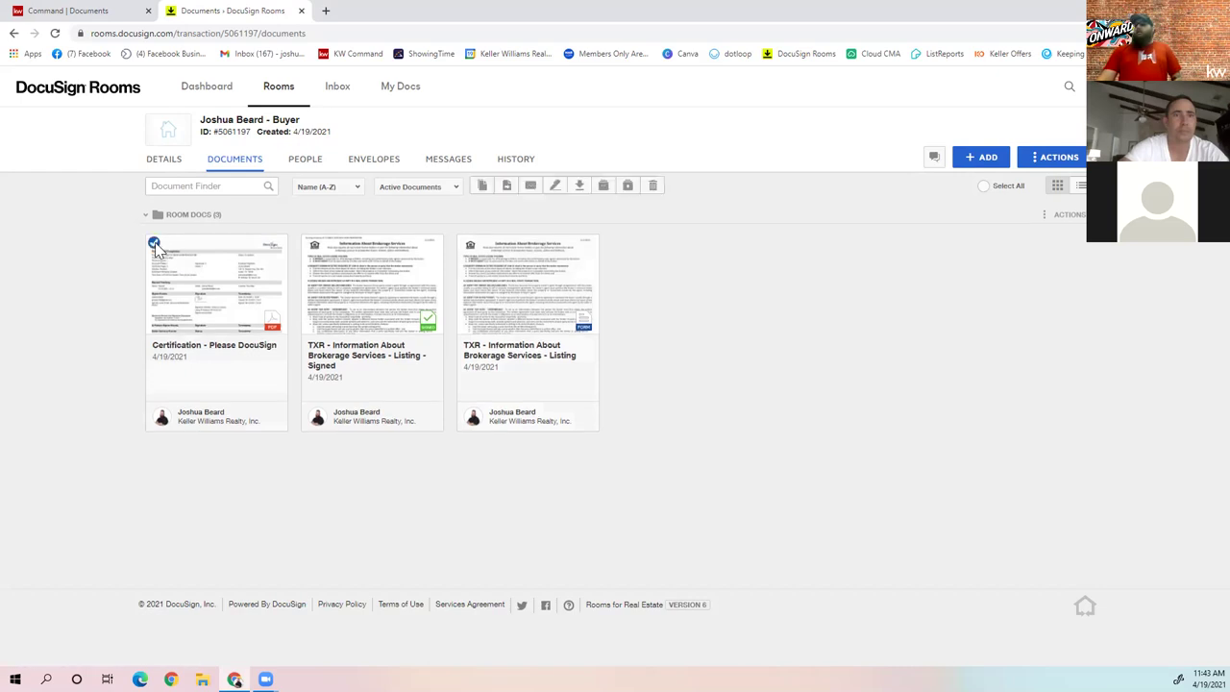
left_click(467, 243)
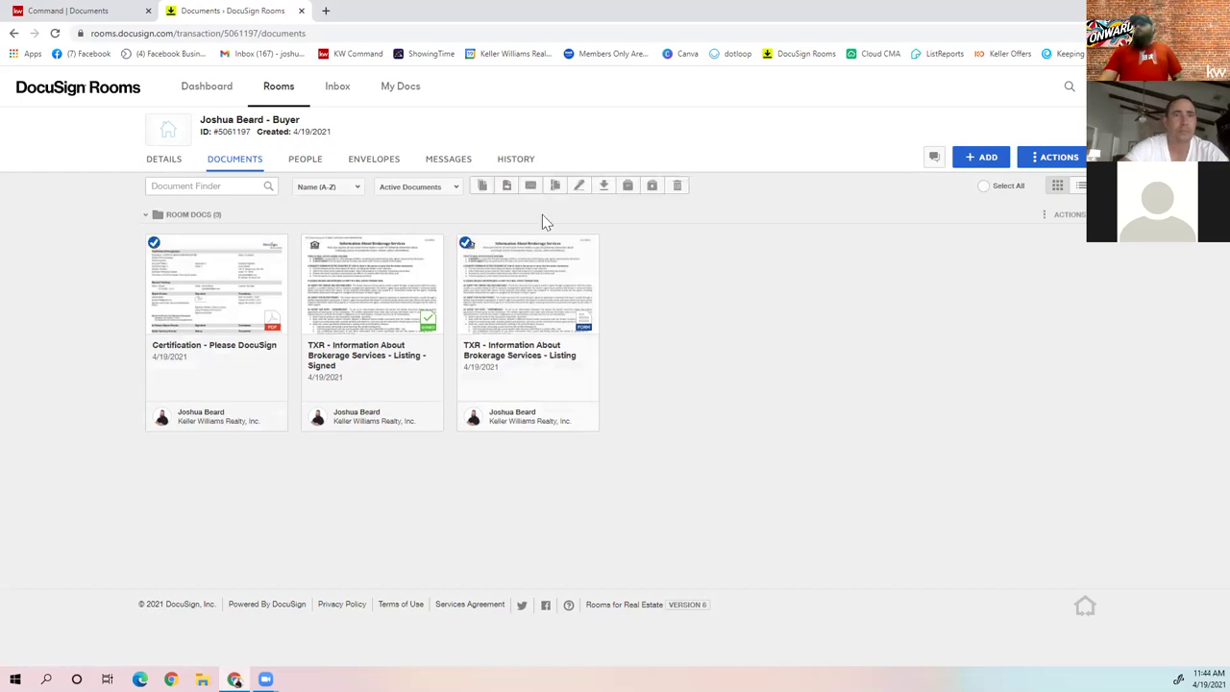
left_click(628, 187)
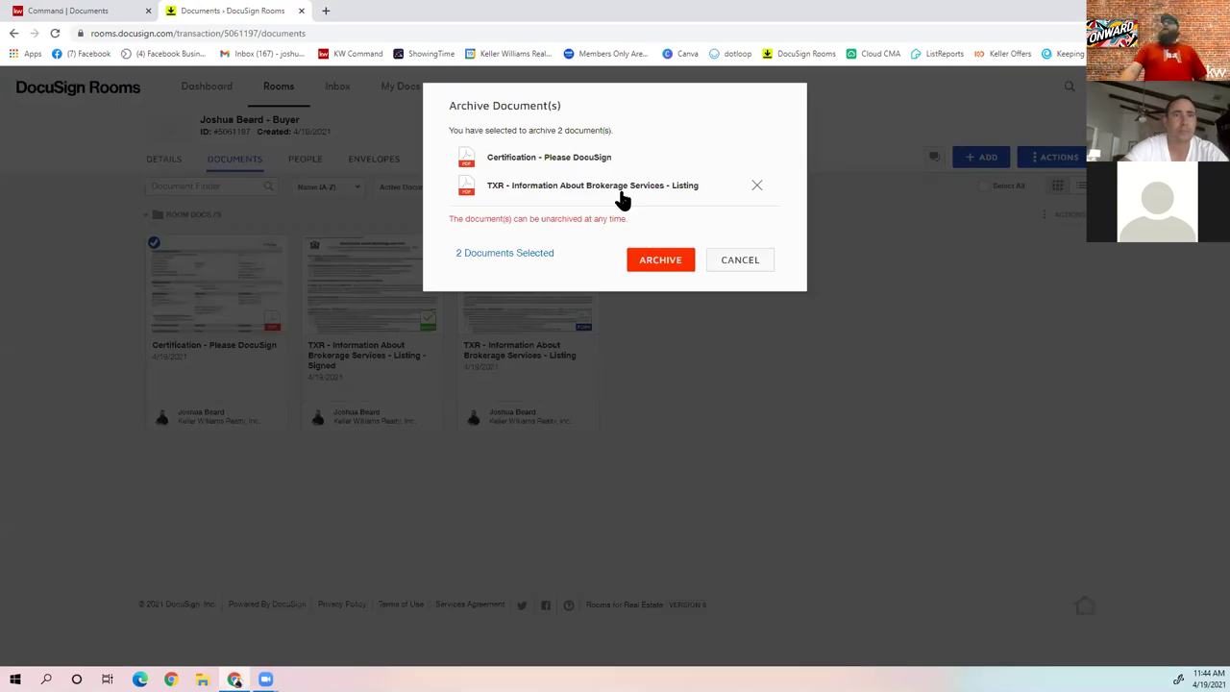
left_click(680, 262)
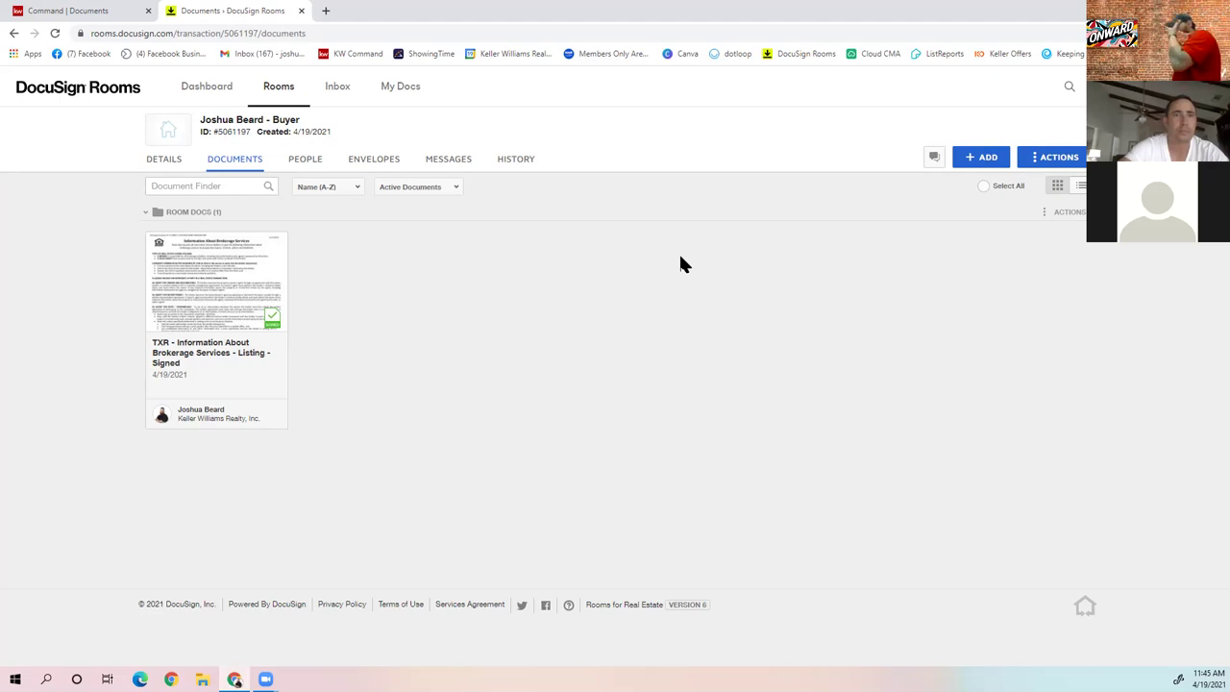
- View the saved form templates and the form library selection for creating a new template, then close it without creating one
left_click(400, 86)
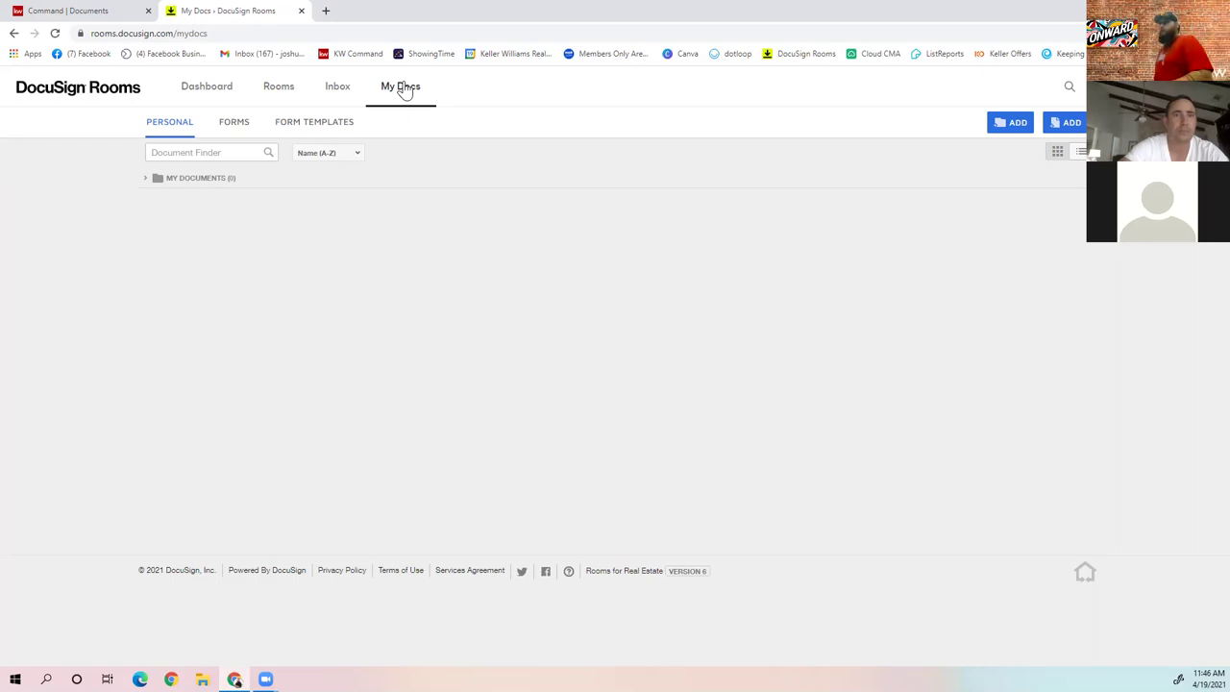
left_click(327, 130)
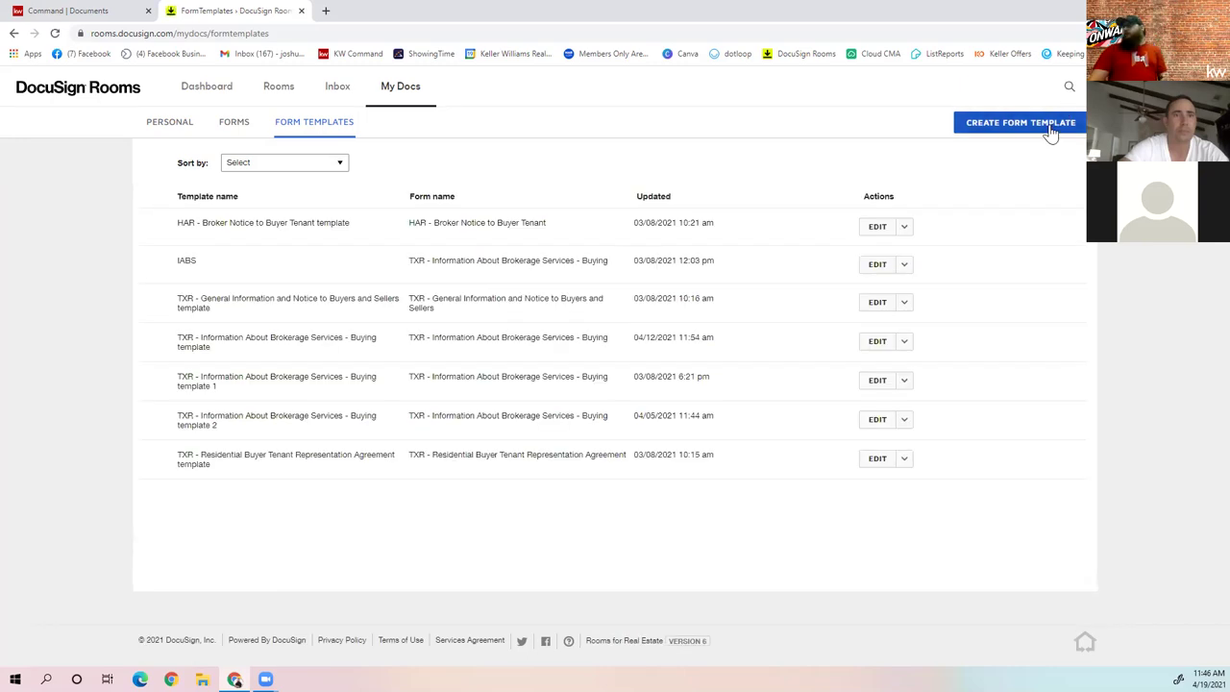
left_click(1051, 131)
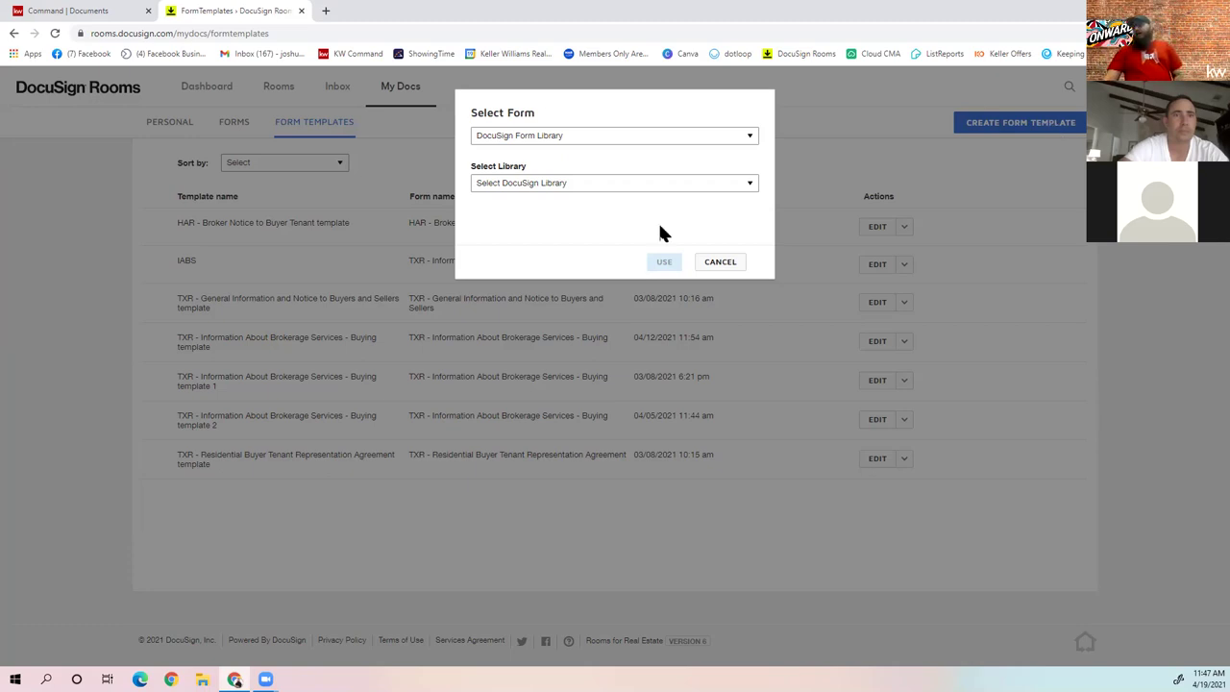
left_click(721, 262)
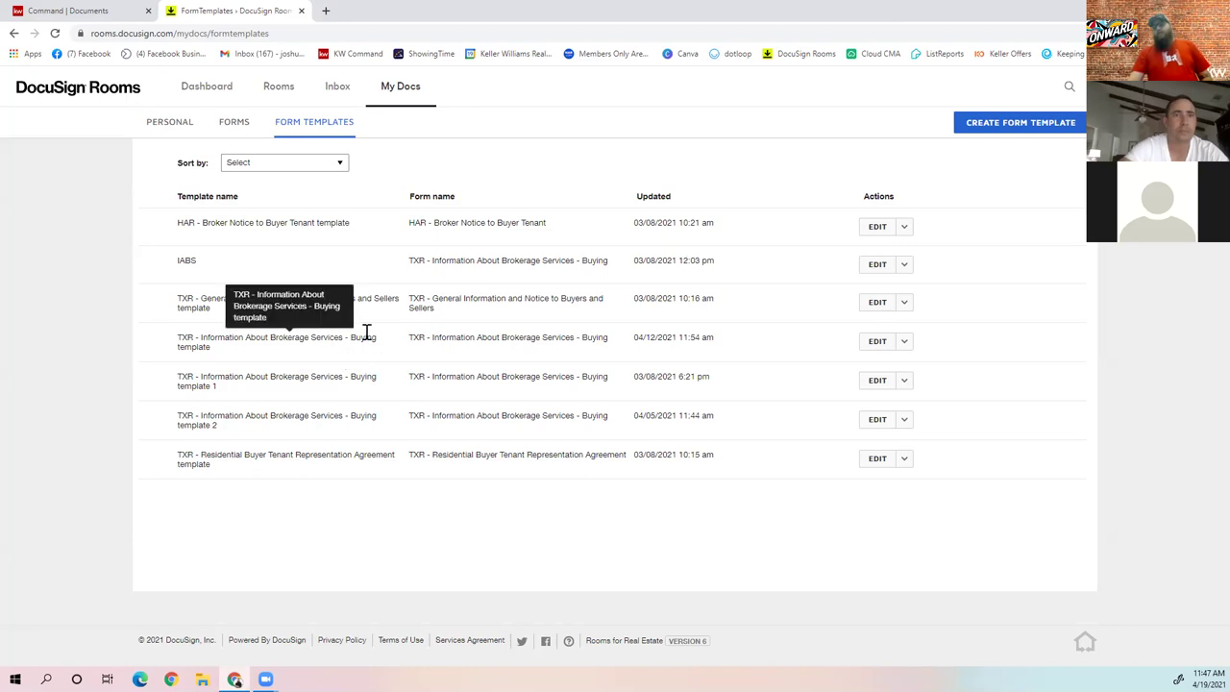
- Open the "TXR - Information About Brokerage Services - Buying template" for editing and look over its contents
left_click(876, 343)
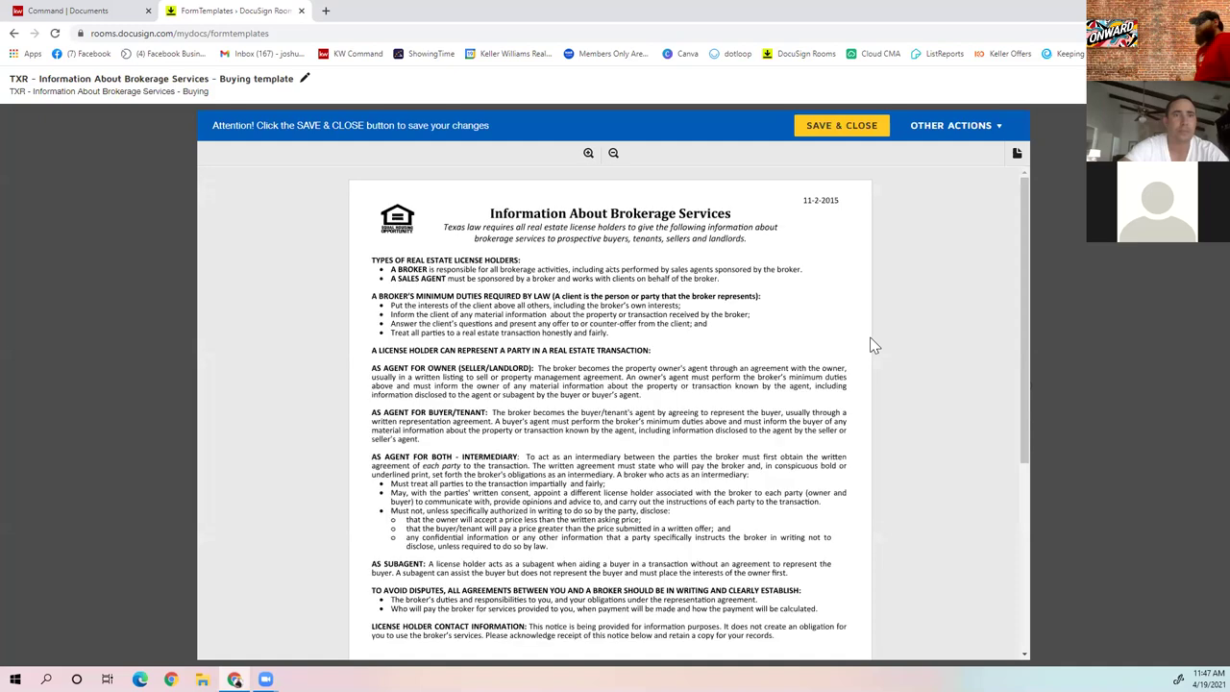
scroll(824, 338, "down", 3)
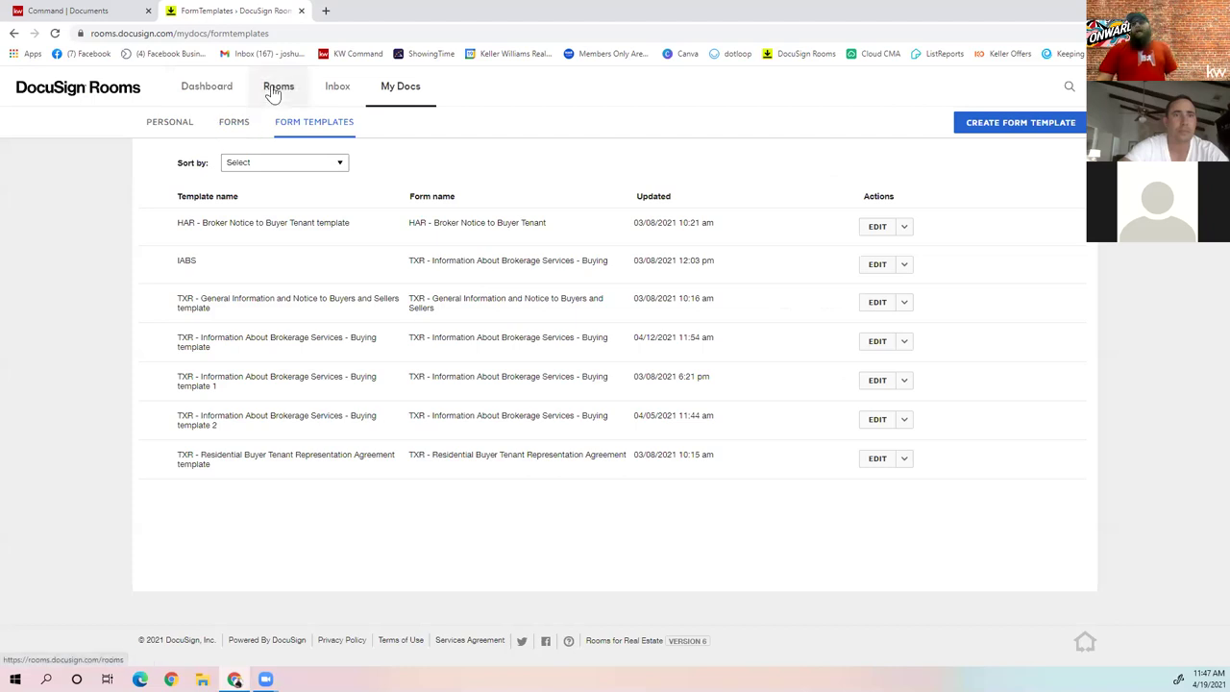
- Return to the buyer room created 4/19/2021 and open its documents
left_click(278, 86)
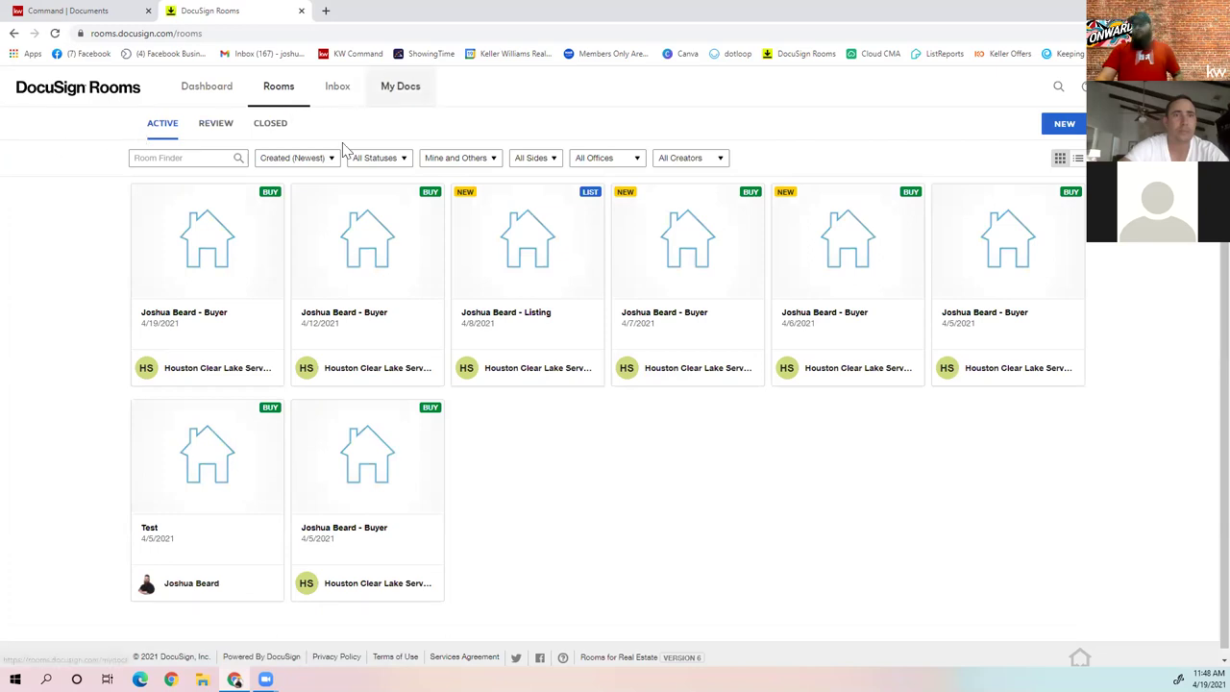
left_click(247, 229)
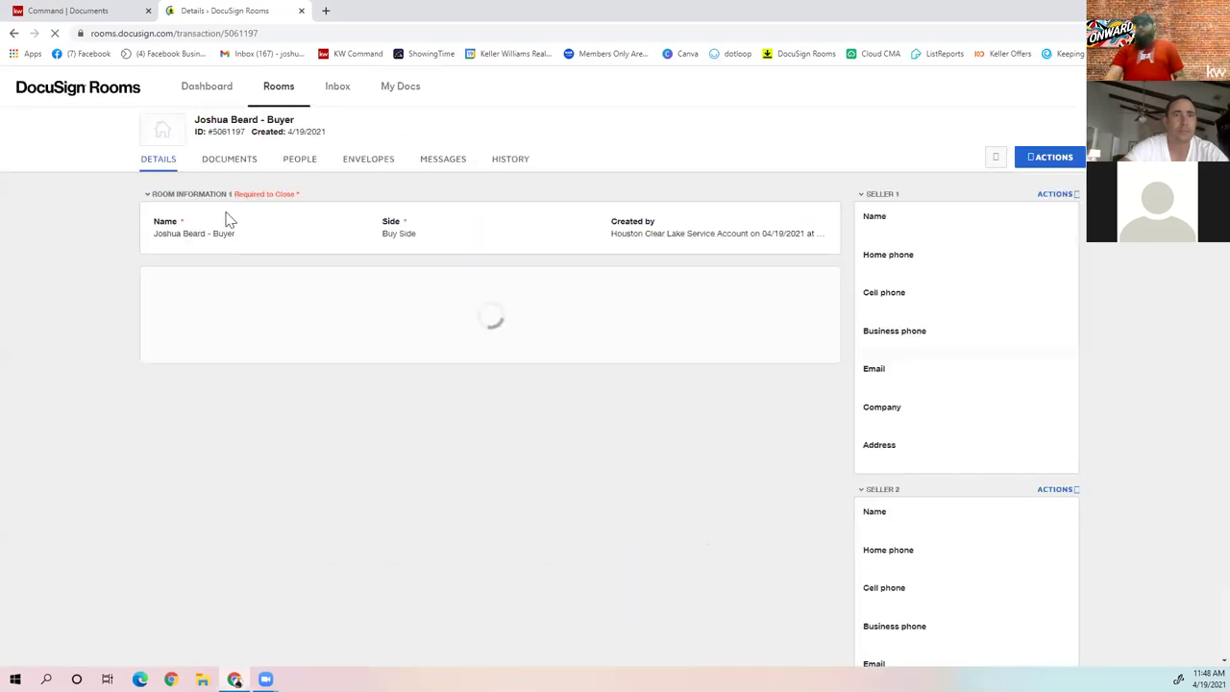
left_click(231, 171)
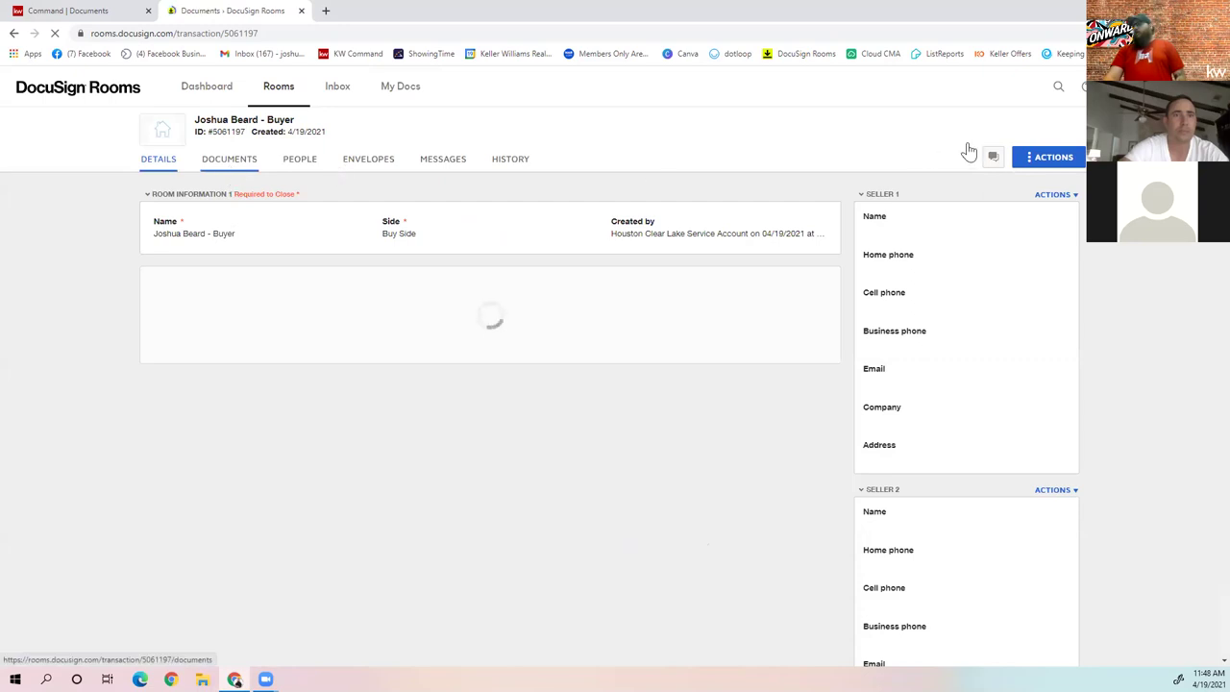